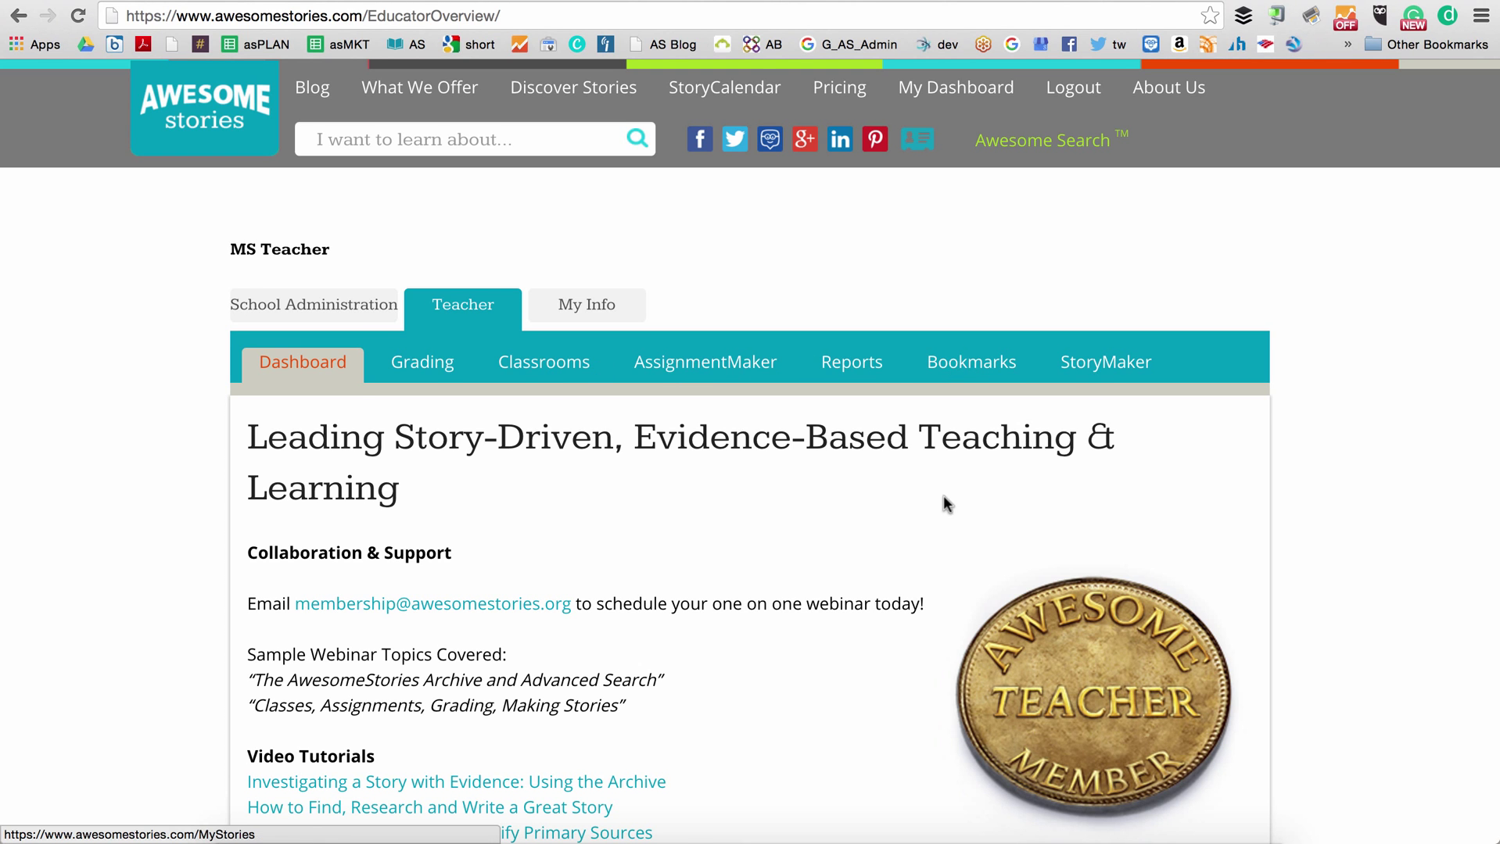
- Start building a new story in StoryMaker and advance past the story type stage
{"action": "scroll", "coordinate": [943, 494], "scroll_direction": "down", "scroll_amount": 3}
{"action": "scroll", "coordinate": [943, 494], "scroll_direction": "down", "scroll_amount": 8}
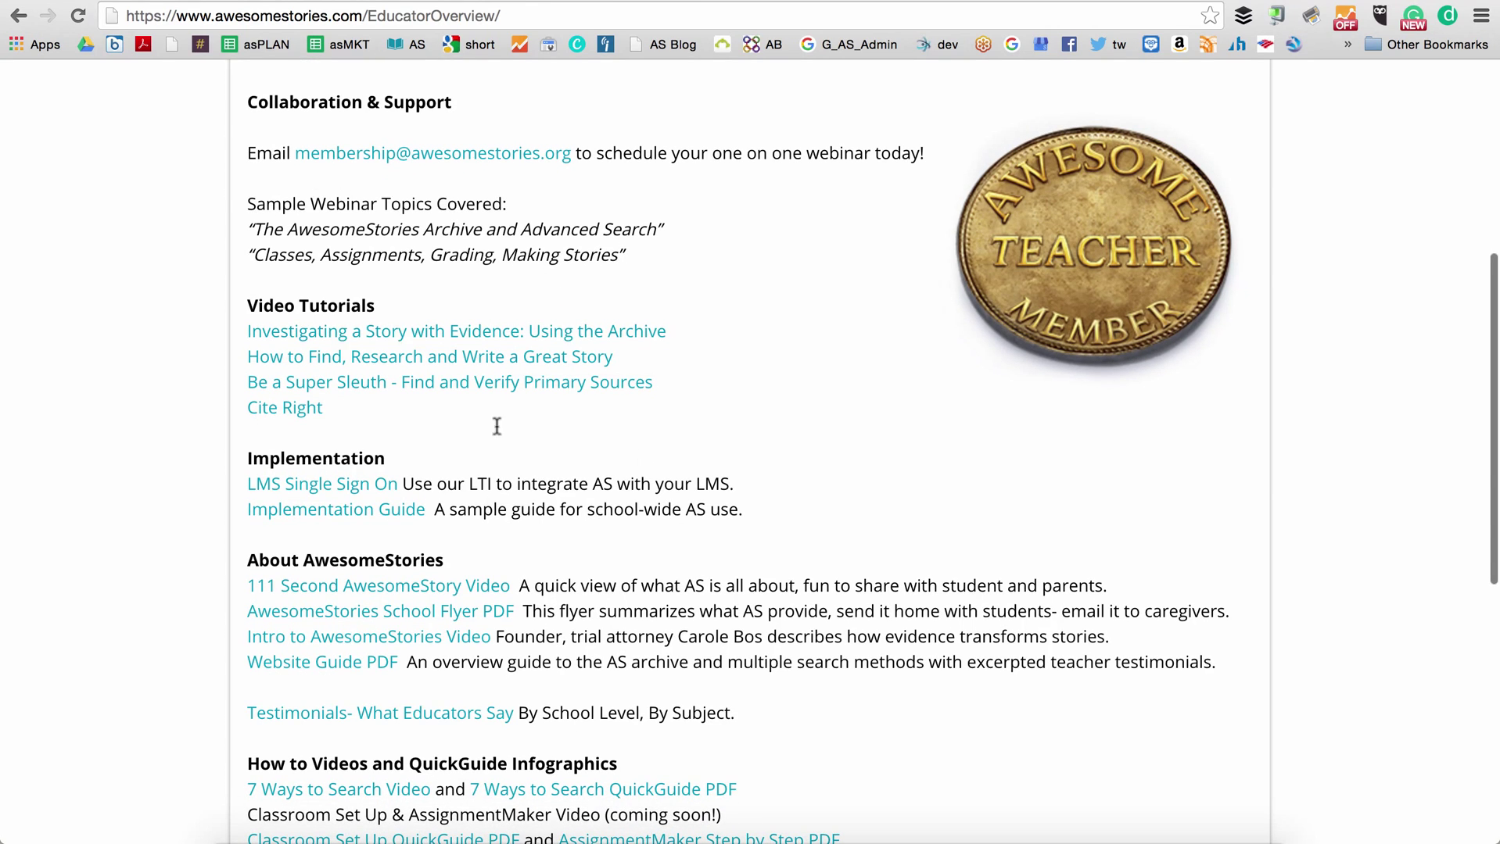
{"action": "scroll", "coordinate": [811, 610], "scroll_direction": "up", "scroll_amount": 11}
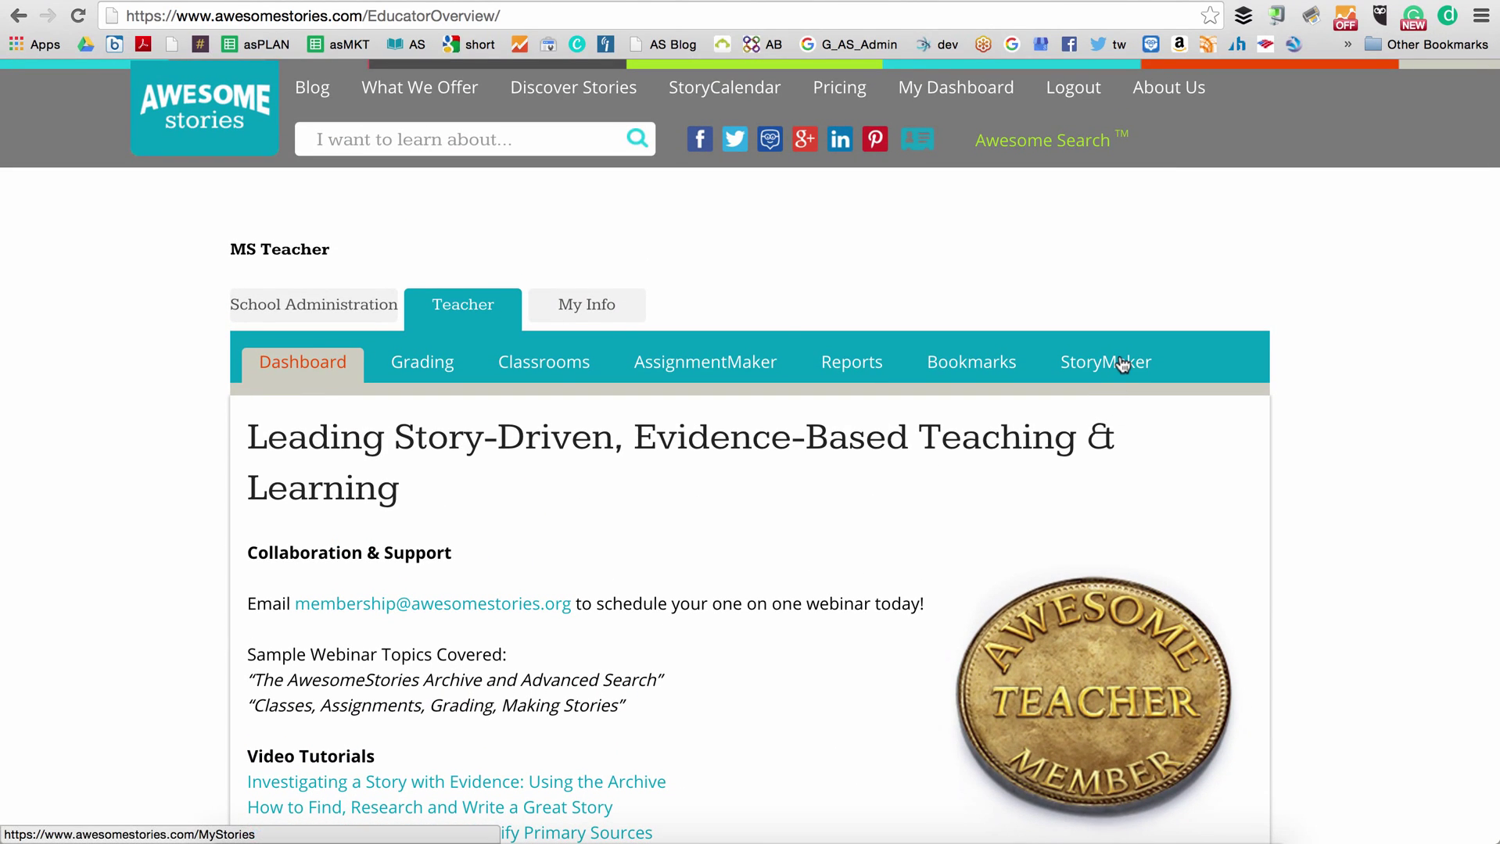
{"action": "left_click", "coordinate": [1122, 365]}
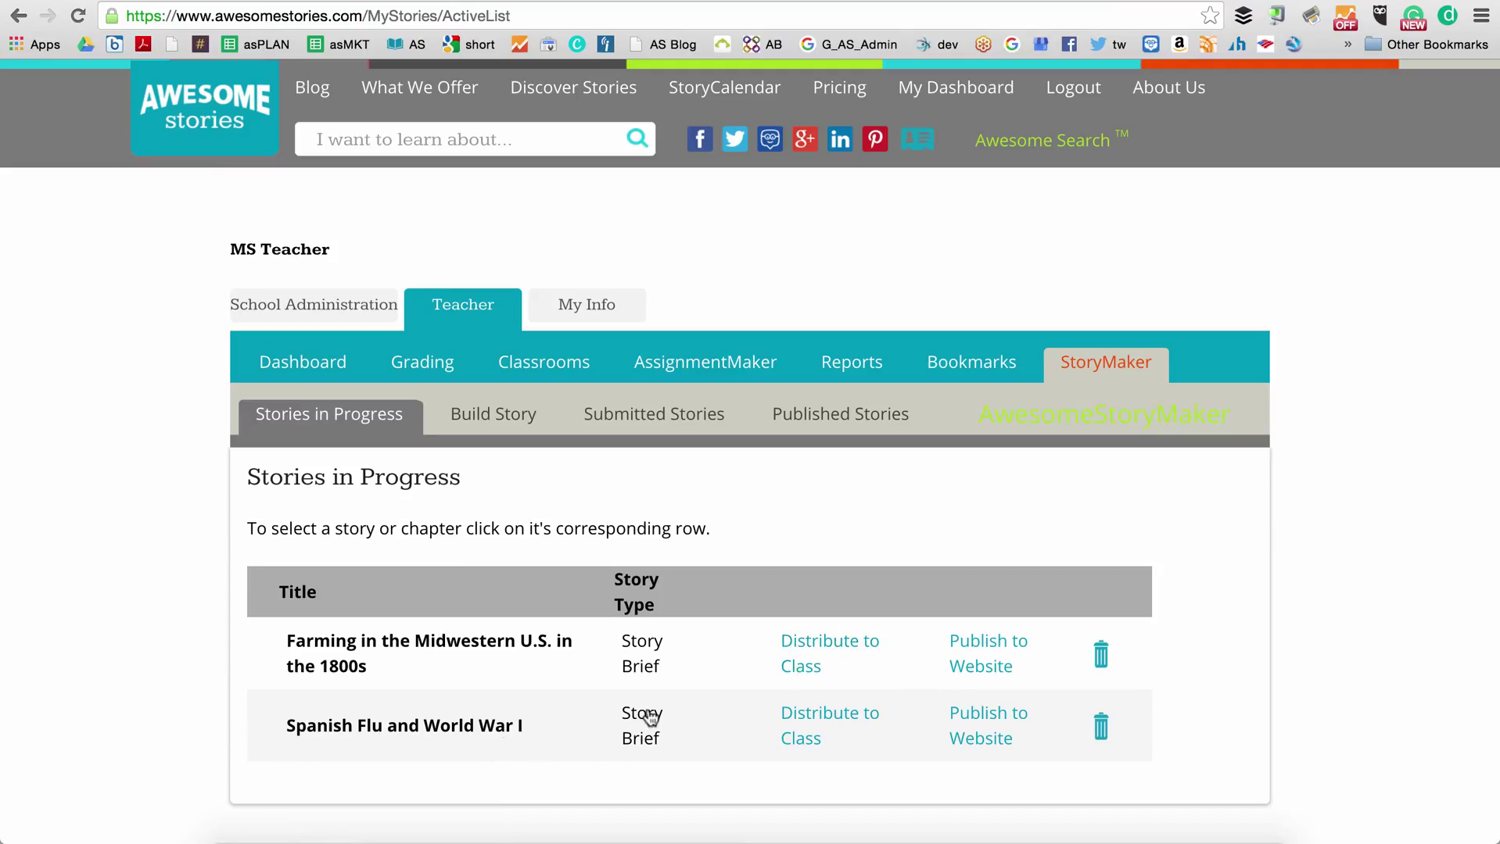
{"action": "left_click", "coordinate": [503, 415]}
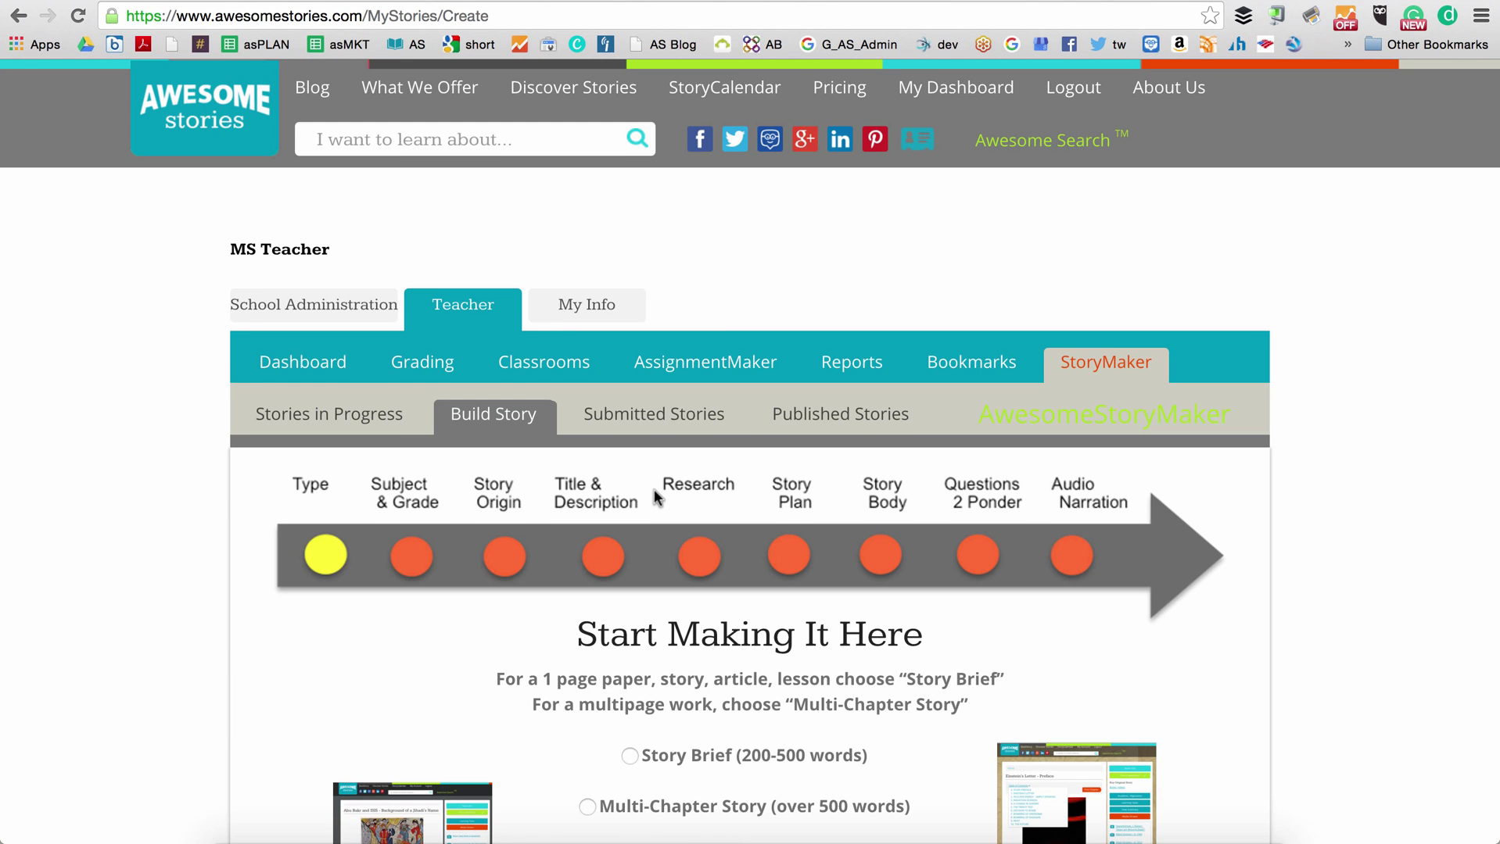
{"action": "scroll", "coordinate": [653, 490], "scroll_direction": "down", "scroll_amount": 4}
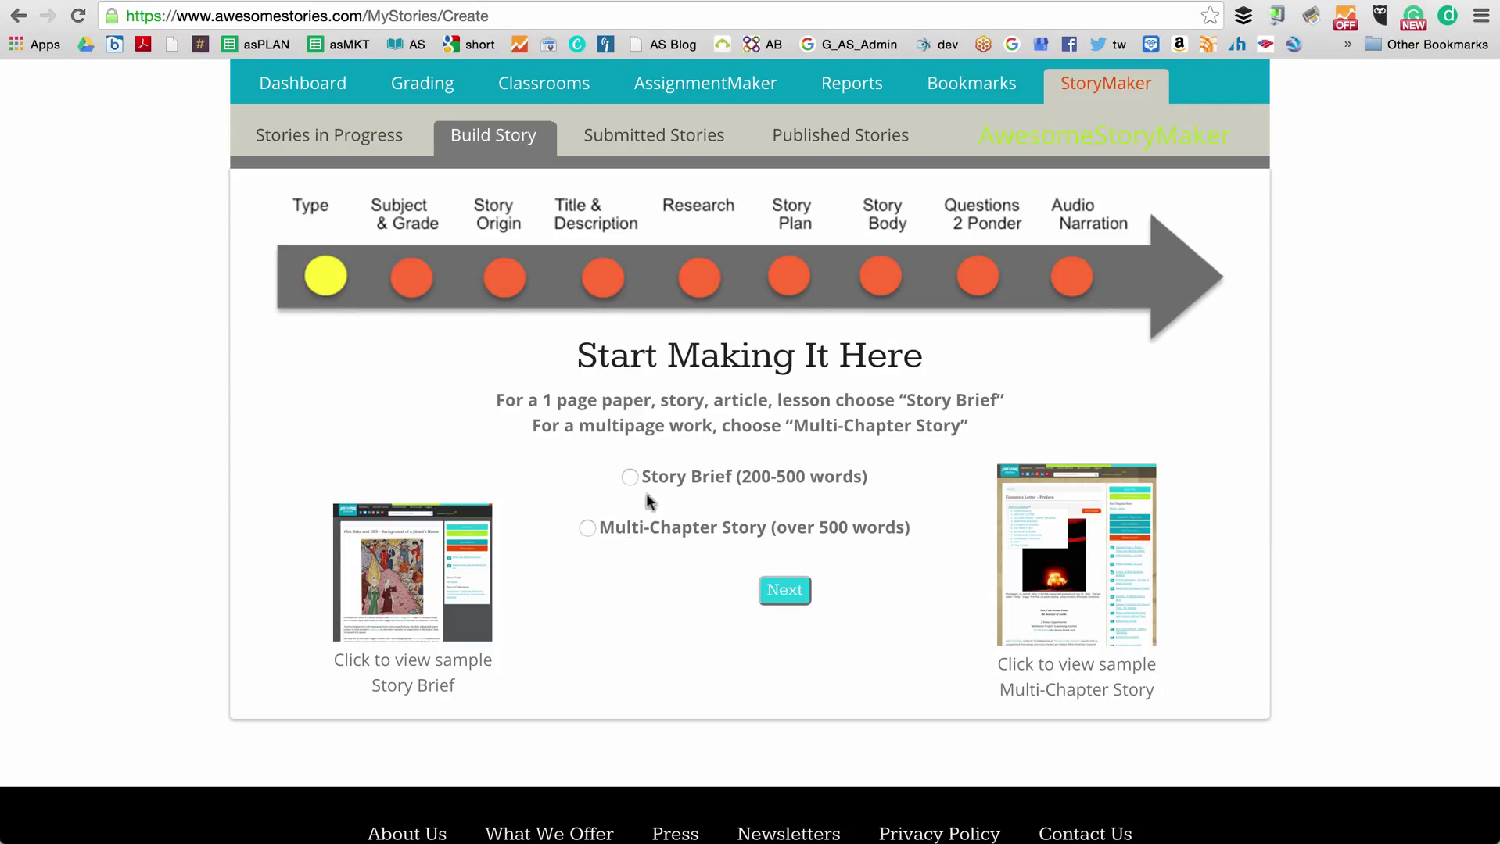
{"action": "left_click", "coordinate": [786, 592]}
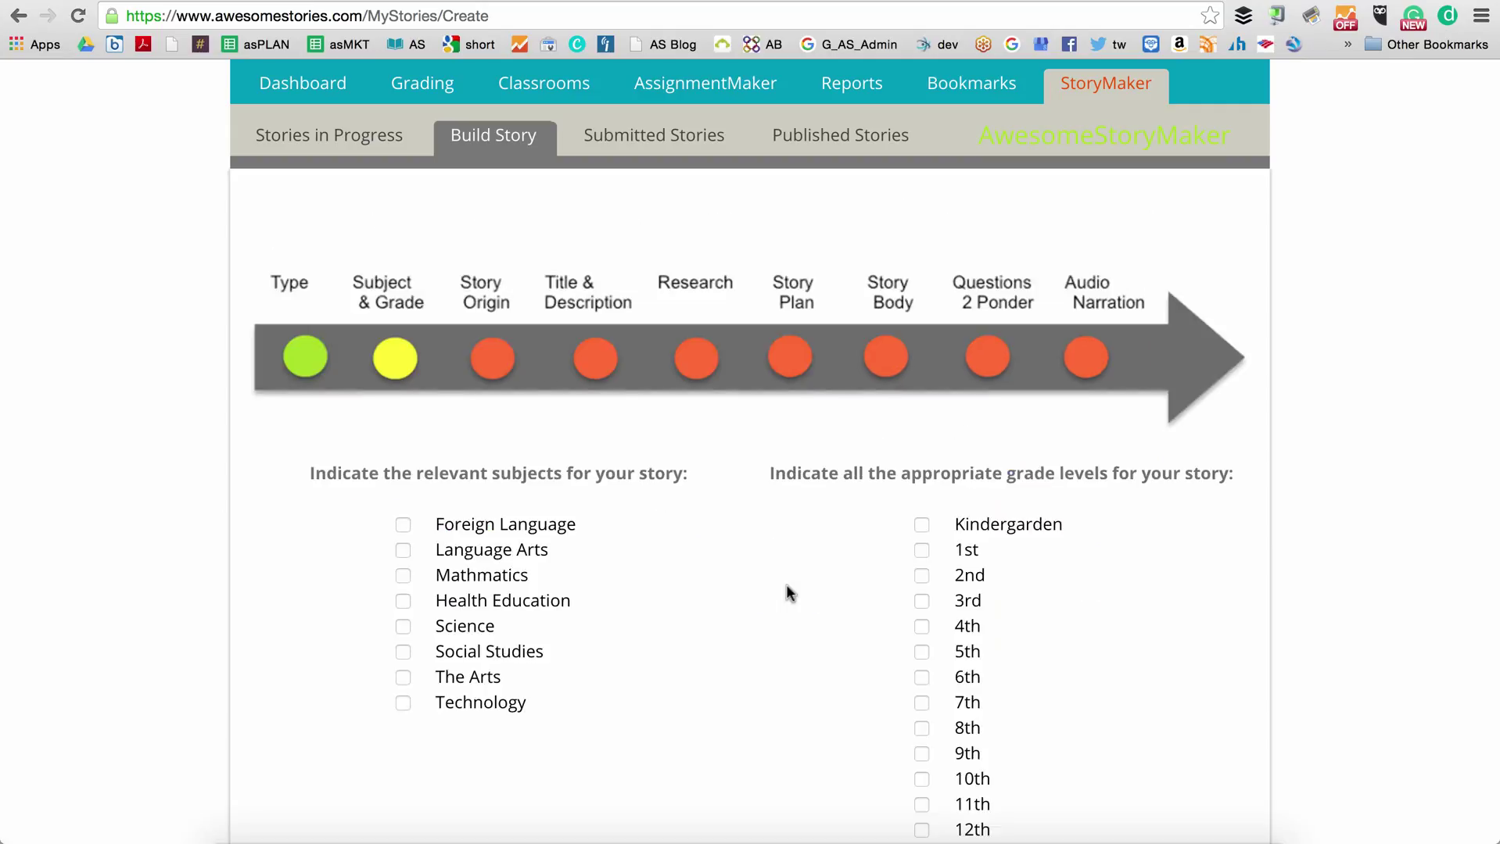
- Mark Language Arts and Social Studies as subjects and 6th, 7th and 8th as grade levels, and continue to the story origin
{"action": "left_click", "coordinate": [404, 551]}
{"action": "left_click", "coordinate": [403, 653]}
{"action": "left_click", "coordinate": [922, 678]}
{"action": "left_click", "coordinate": [923, 703]}
{"action": "left_click", "coordinate": [923, 728]}
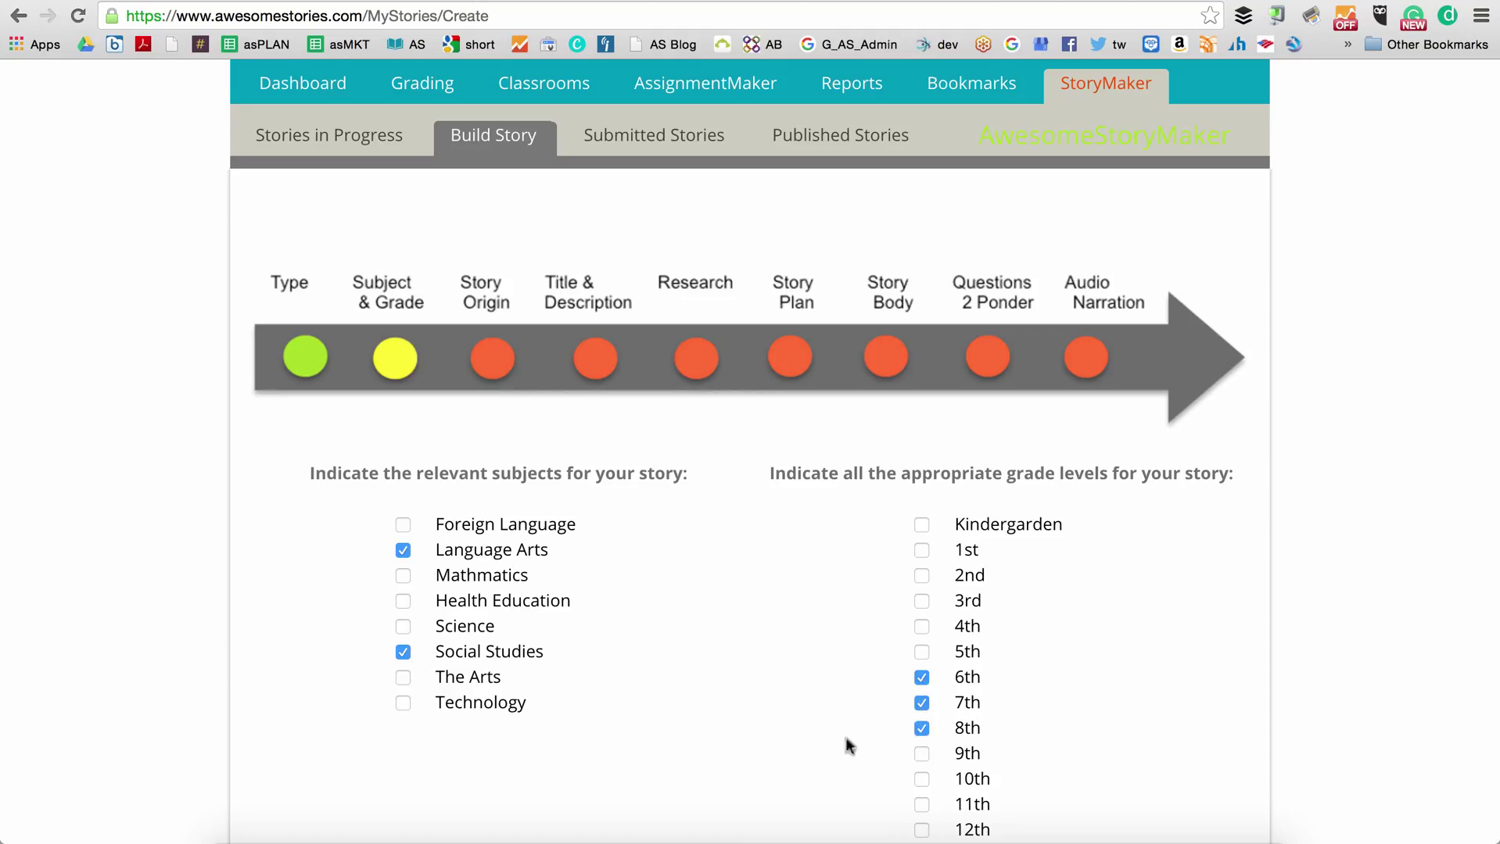
{"action": "scroll", "coordinate": [824, 748], "scroll_direction": "down", "scroll_amount": 5}
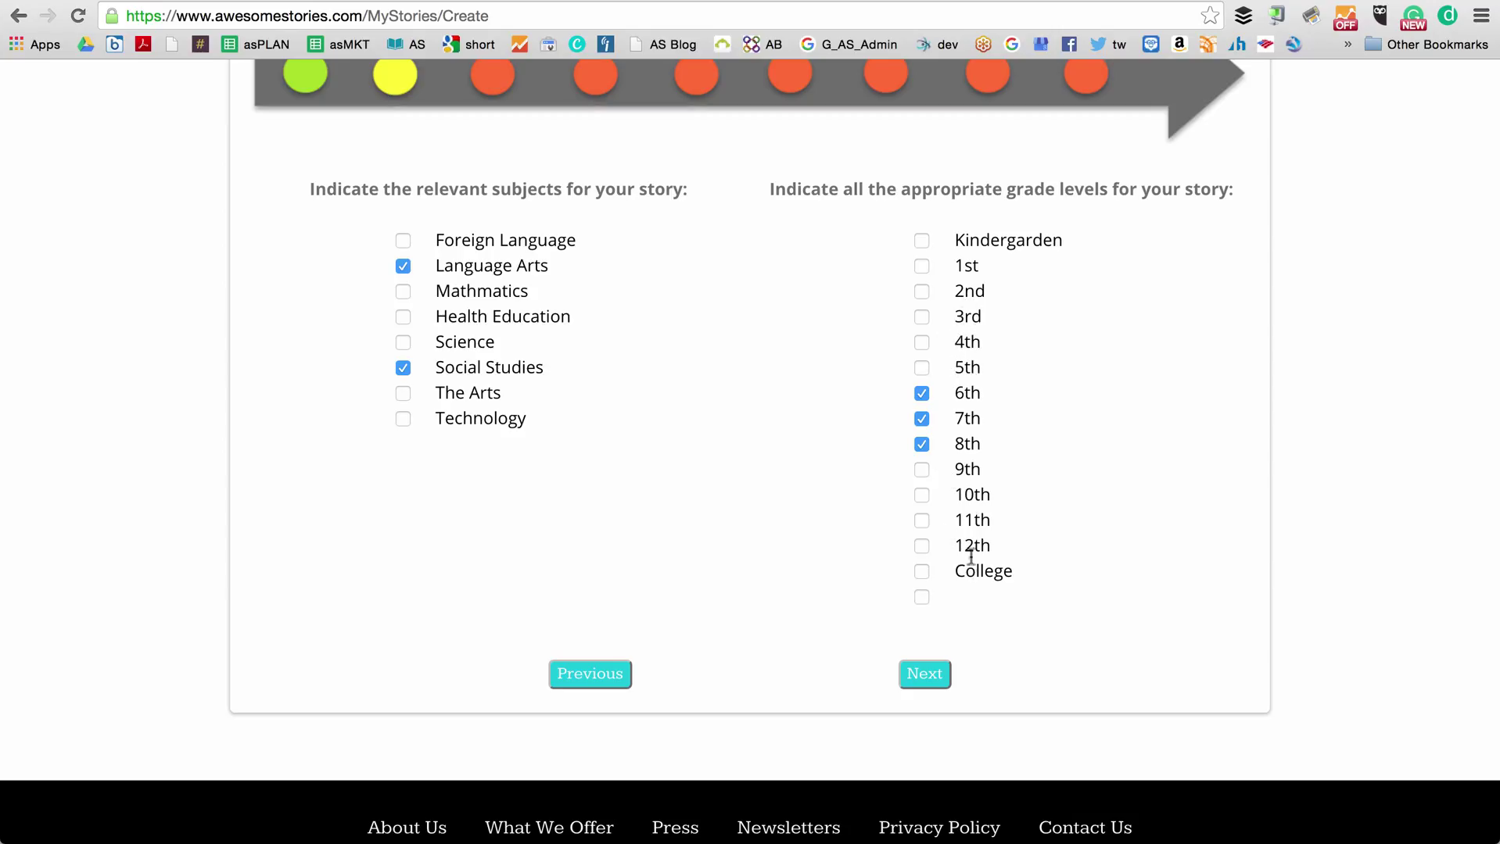
{"action": "left_click", "coordinate": [934, 676]}
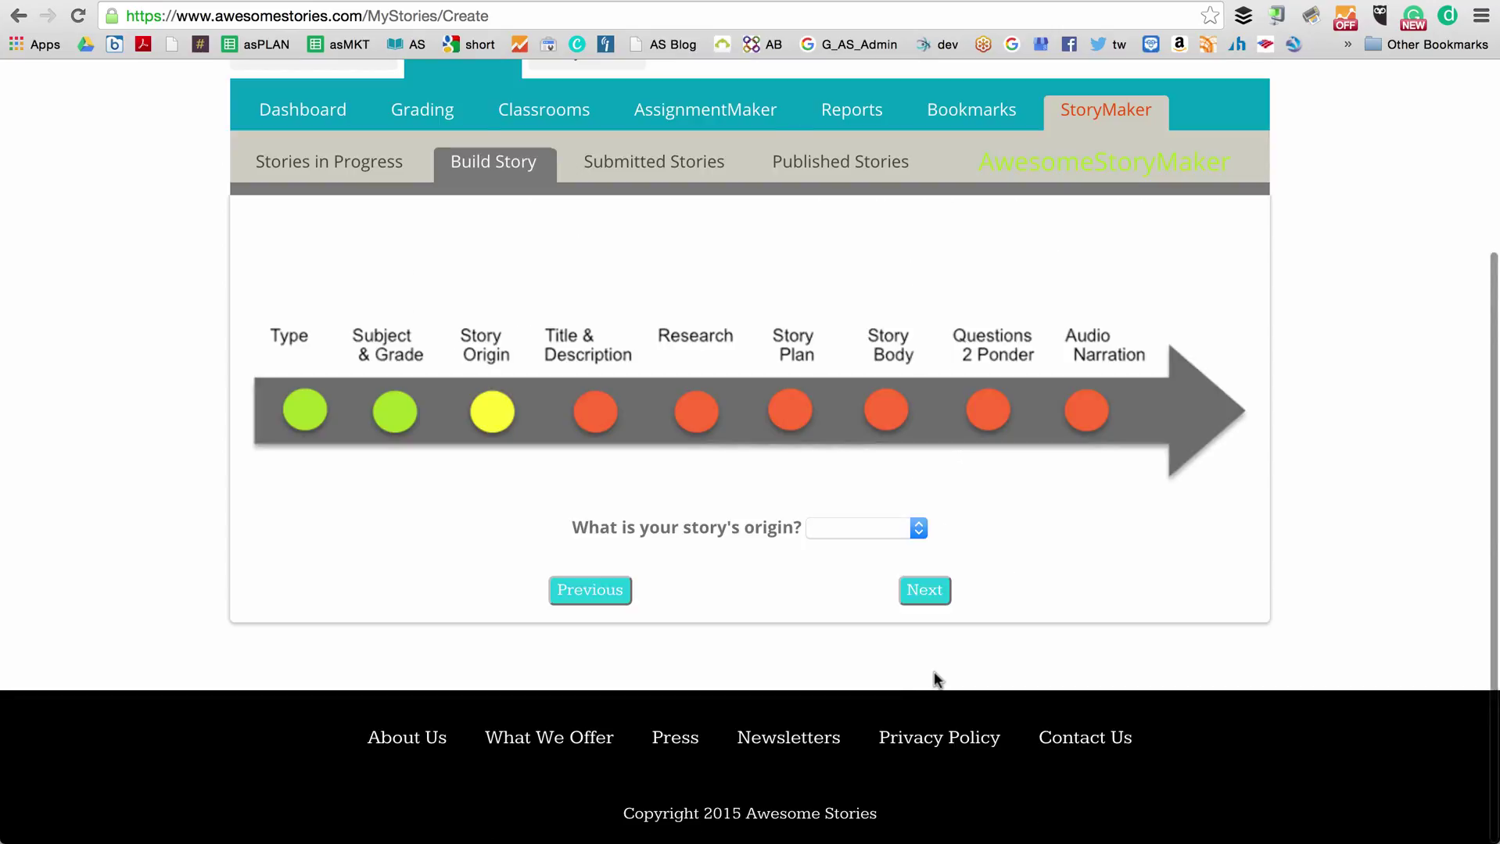
- Set the story's origin to Events and continue to the title and description stage
{"action": "left_click", "coordinate": [920, 532]}
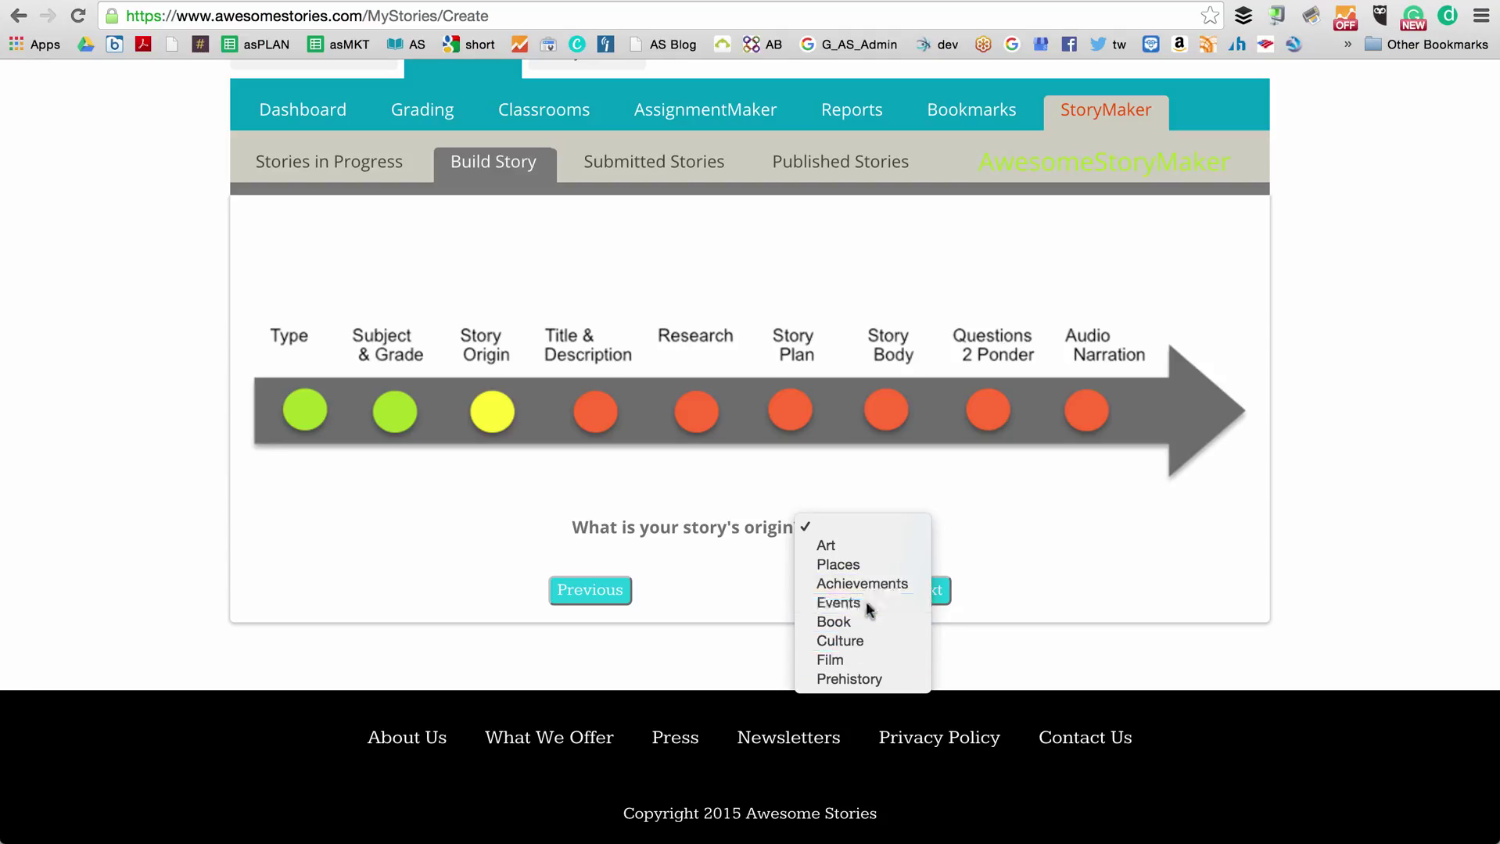
{"action": "left_click", "coordinate": [838, 602]}
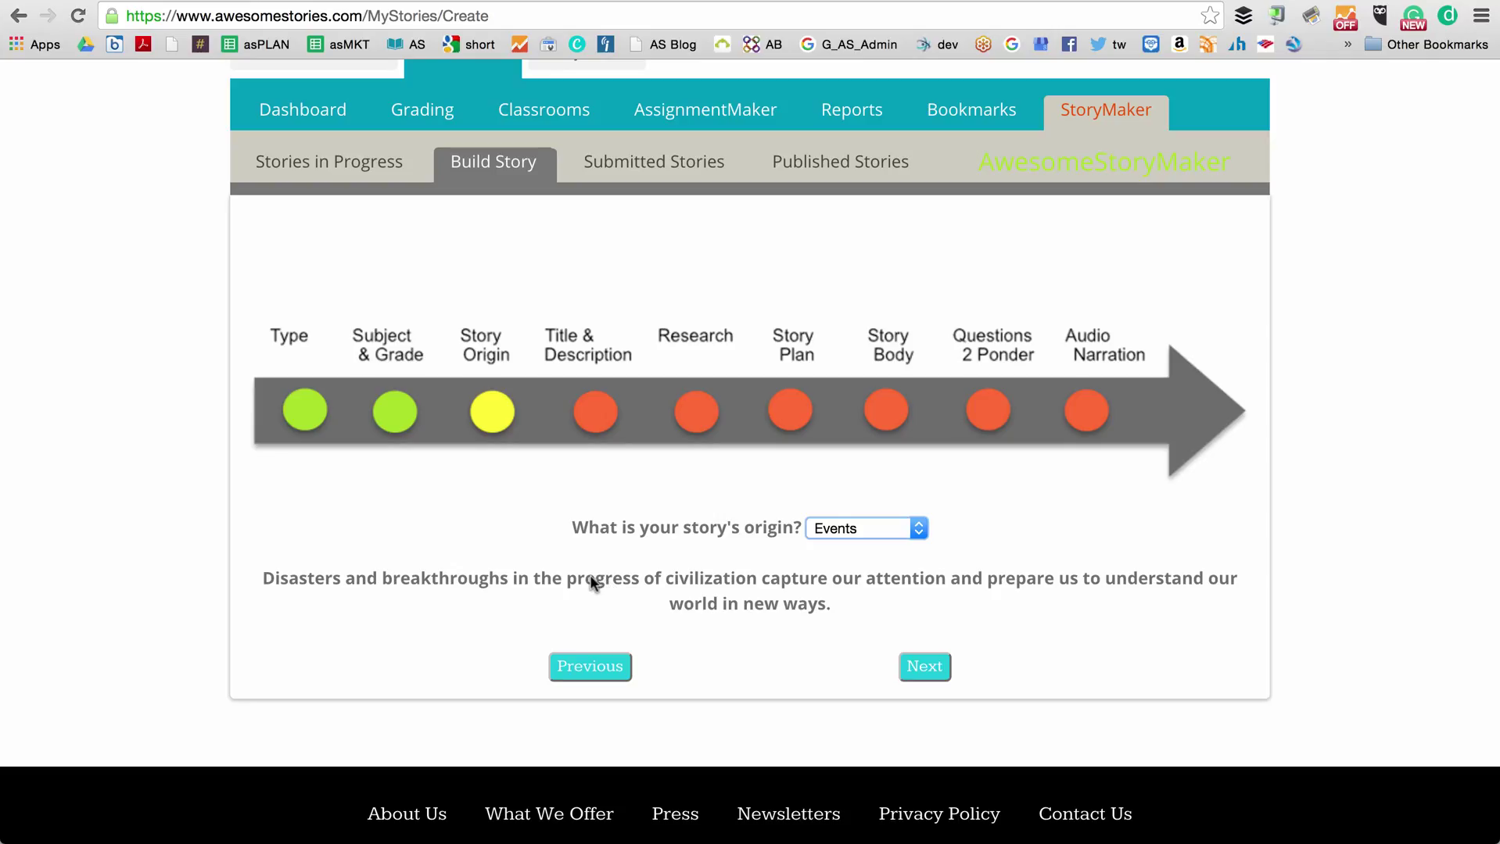
{"action": "left_click", "coordinate": [930, 668]}
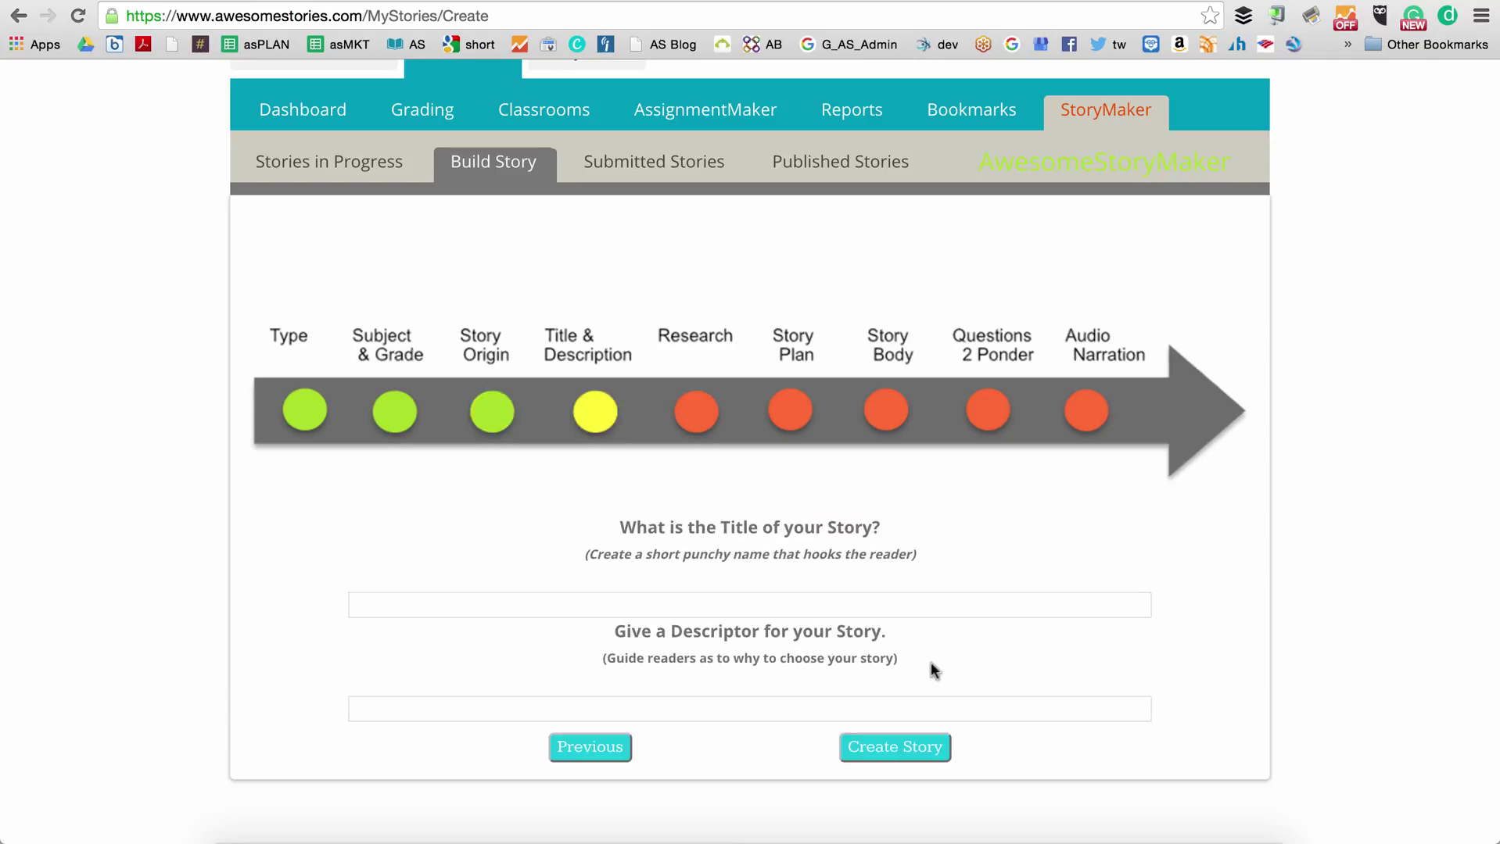
- Title the story "Spanish Flu and World War I", enter the descriptor "The impact of Spanish Flu versus World War I", and create it
{"action": "left_click", "coordinate": [836, 612]}
{"action": "type", "text": "S"}
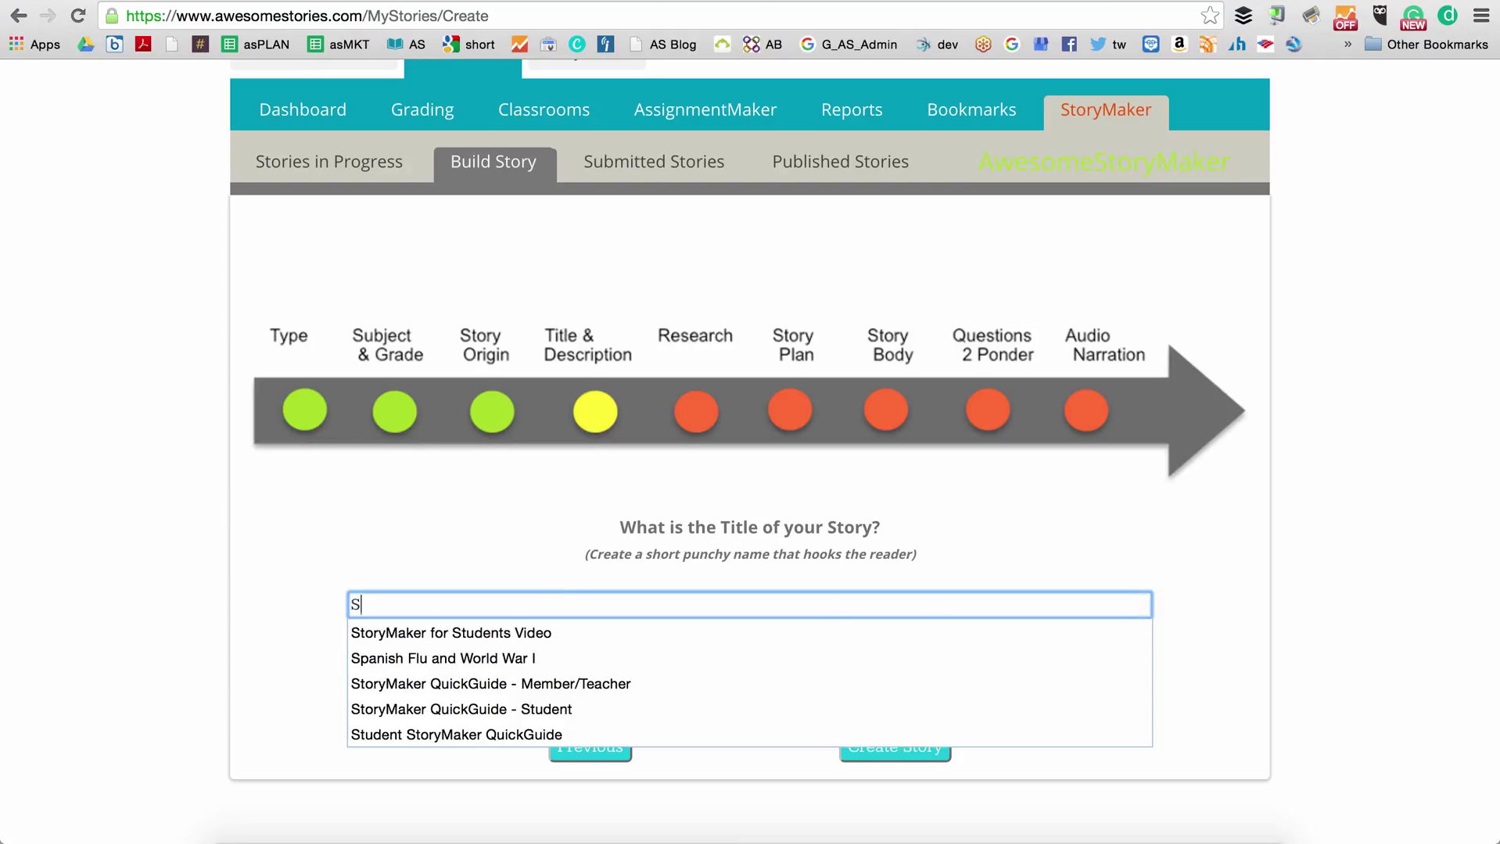
{"action": "left_click", "coordinate": [711, 659]}
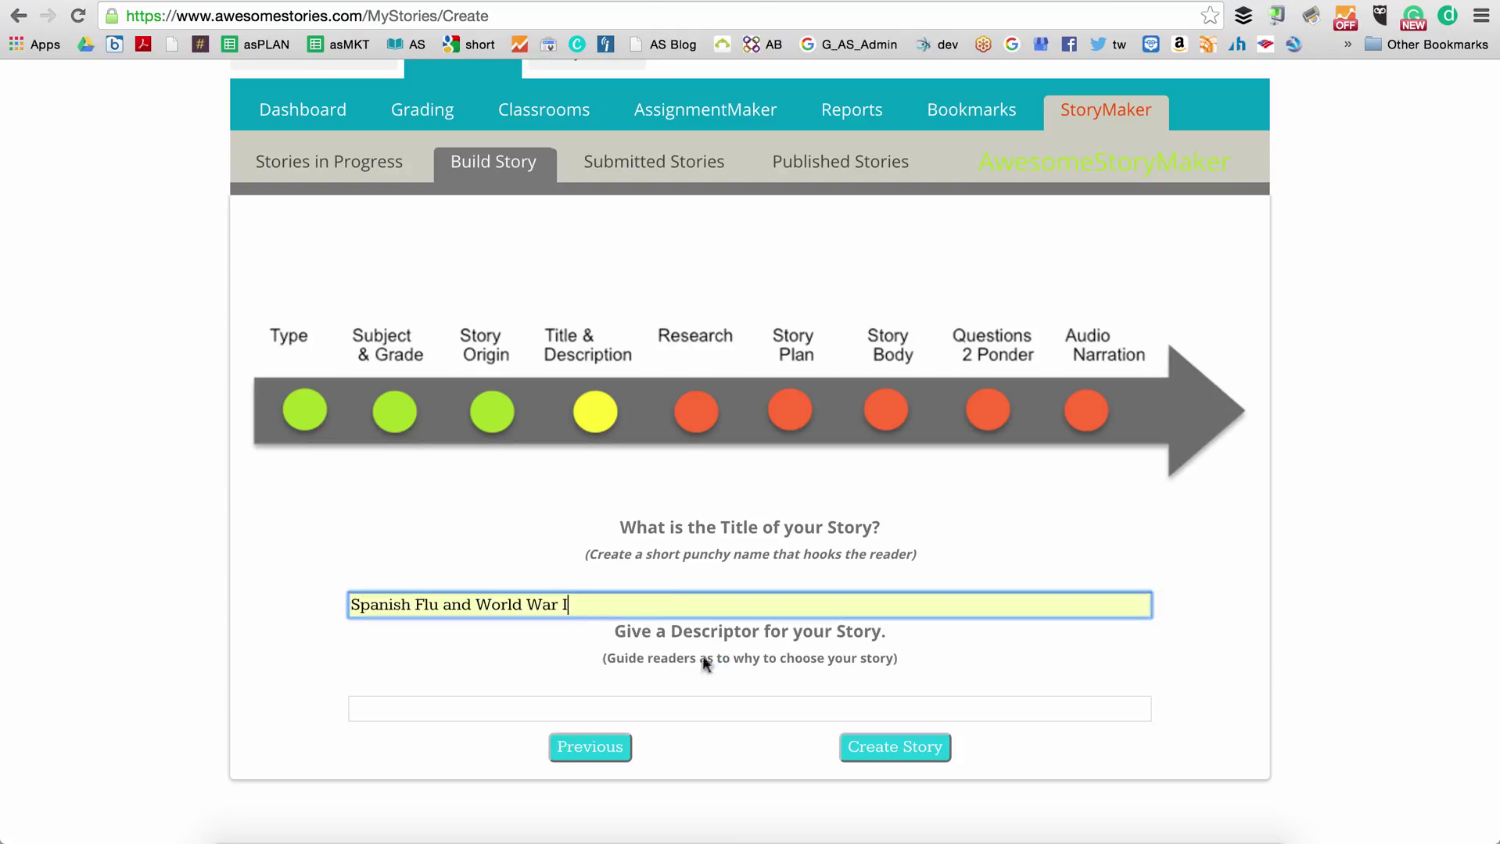
{"action": "left_click", "coordinate": [568, 706]}
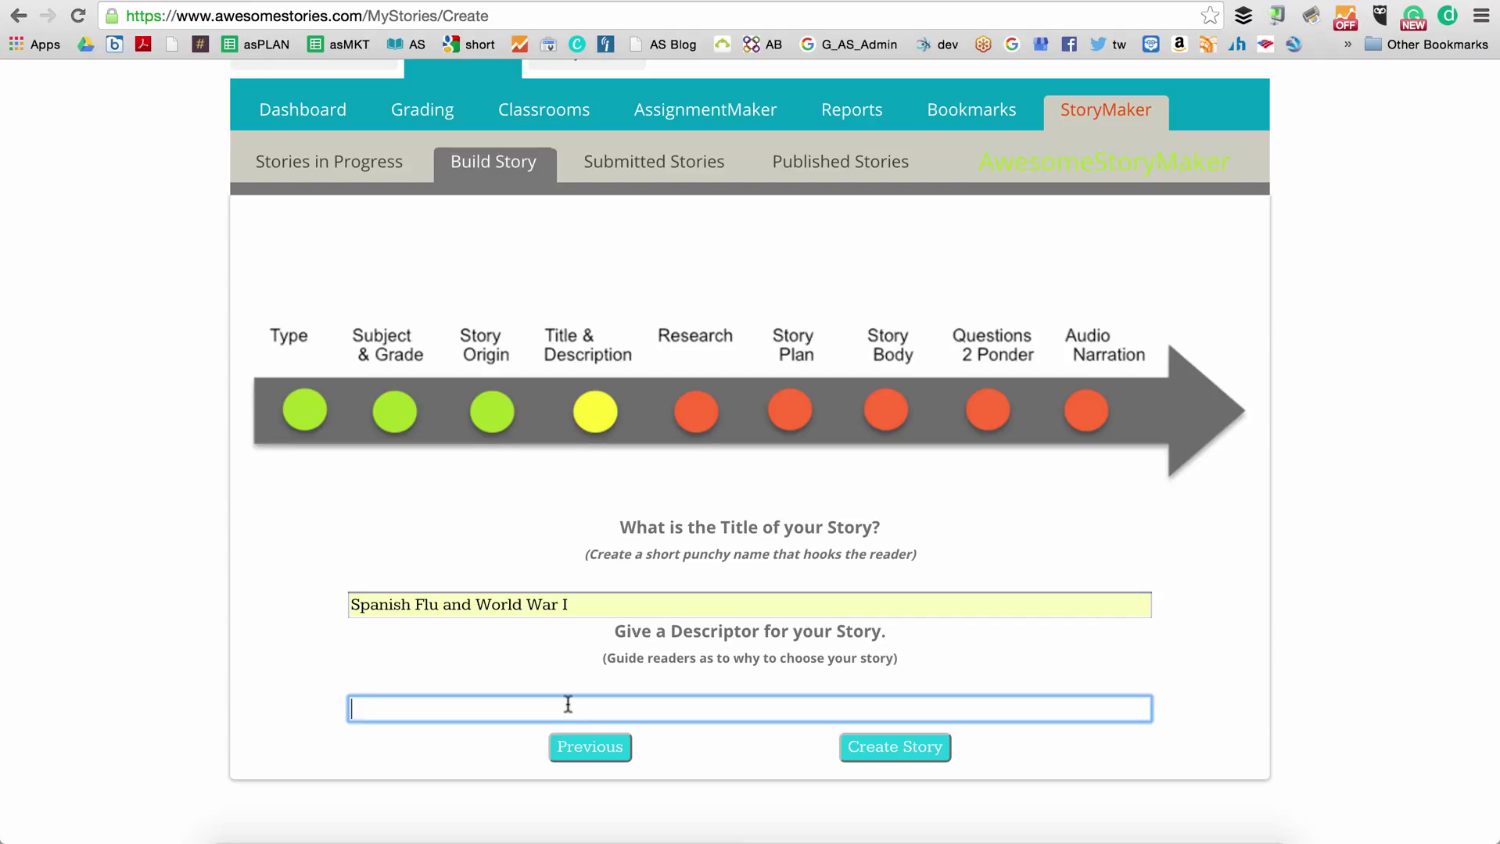
{"action": "type", "text": "Te"}
{"action": "key", "text": "BackSpace"}
{"action": "left_click", "coordinate": [617, 729]}
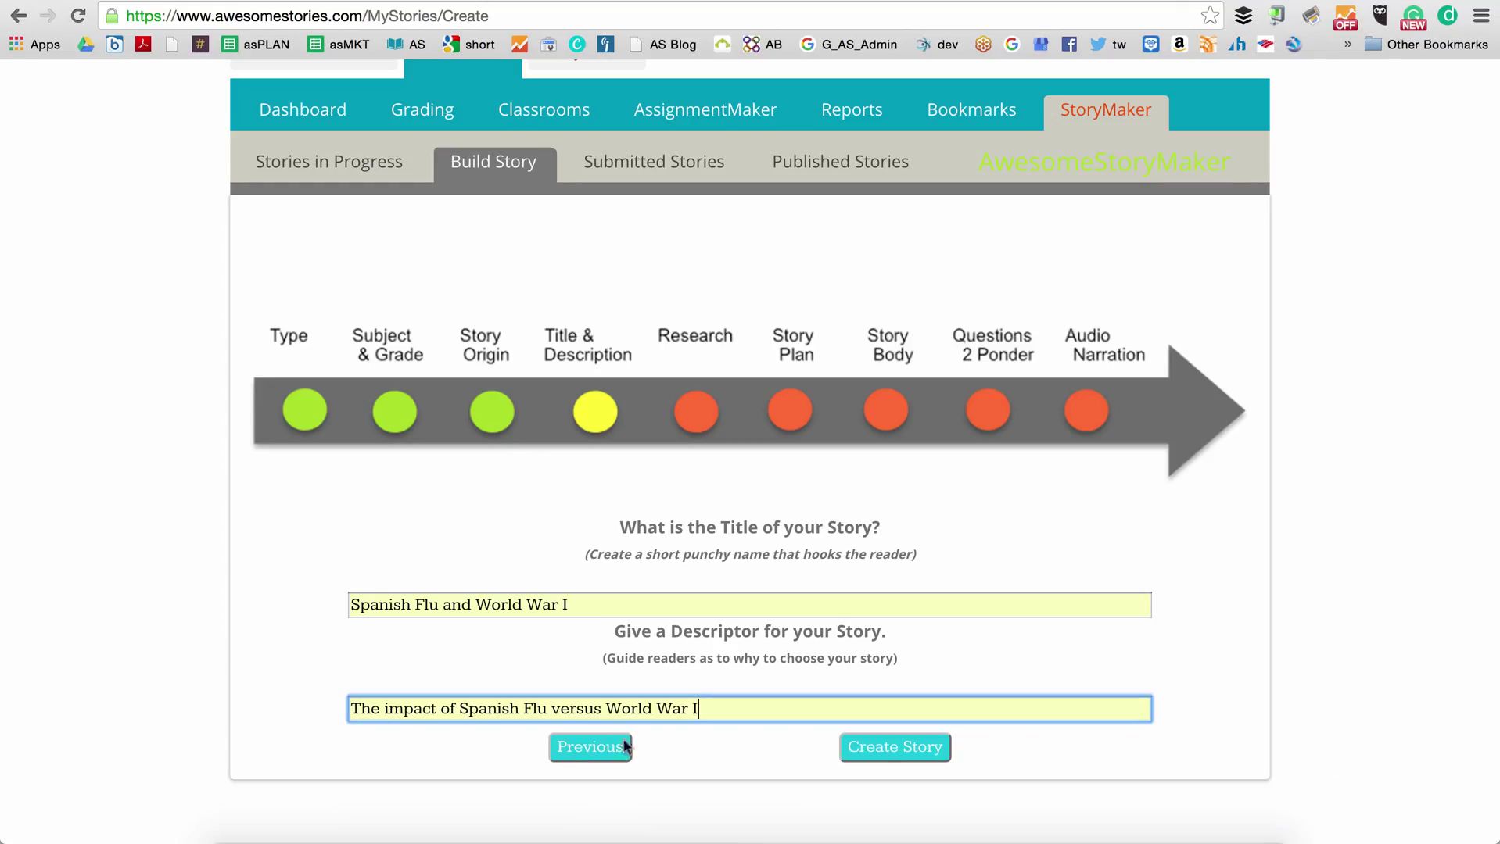
{"action": "left_click", "coordinate": [880, 749]}
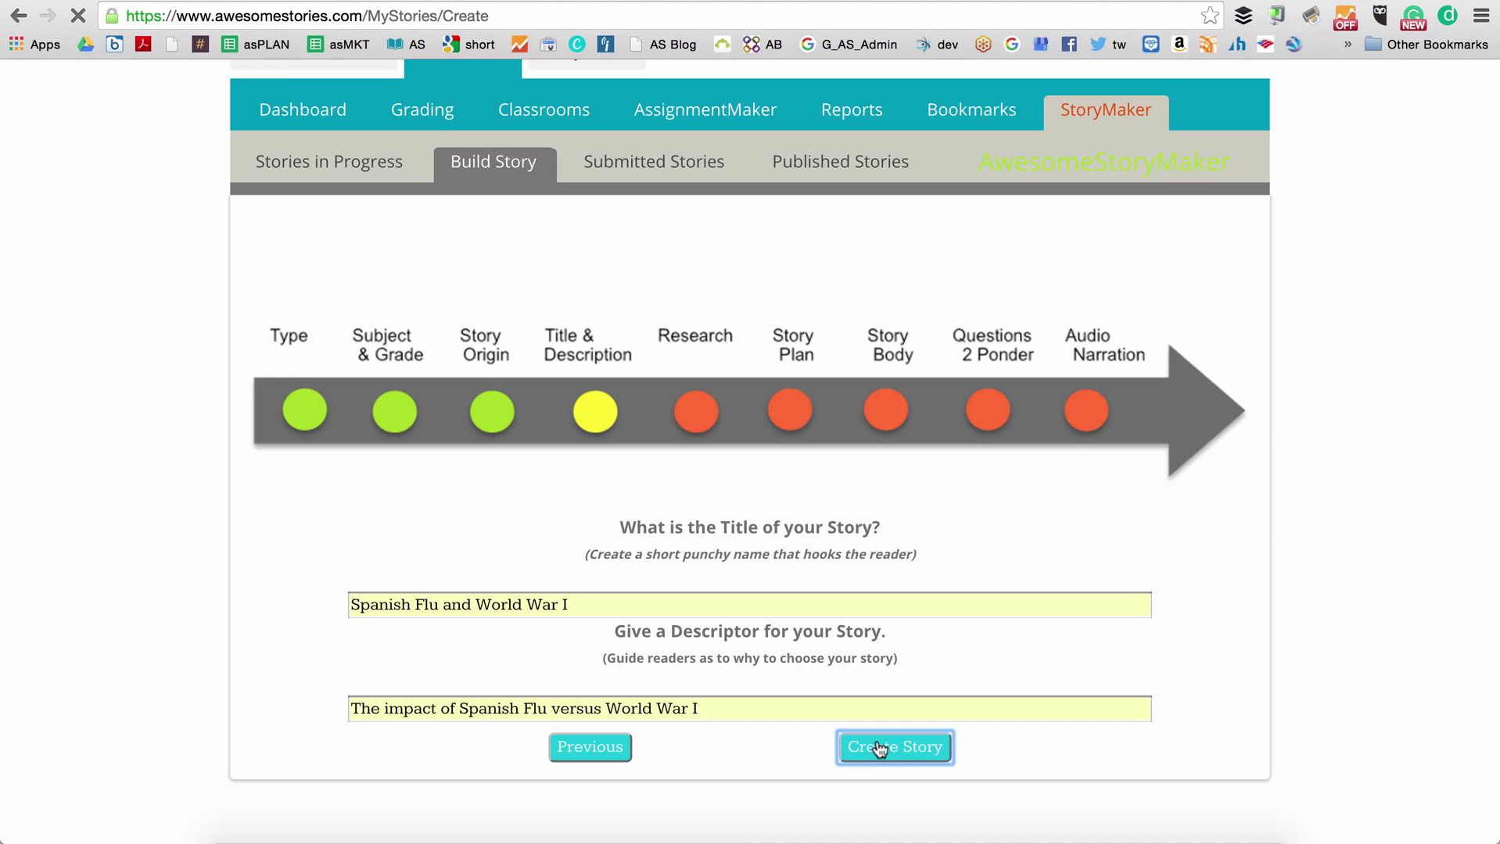
- Look through the new story's Research page and open Awesome Search from it
{"action": "scroll", "coordinate": [899, 711], "scroll_direction": "down", "scroll_amount": 5}
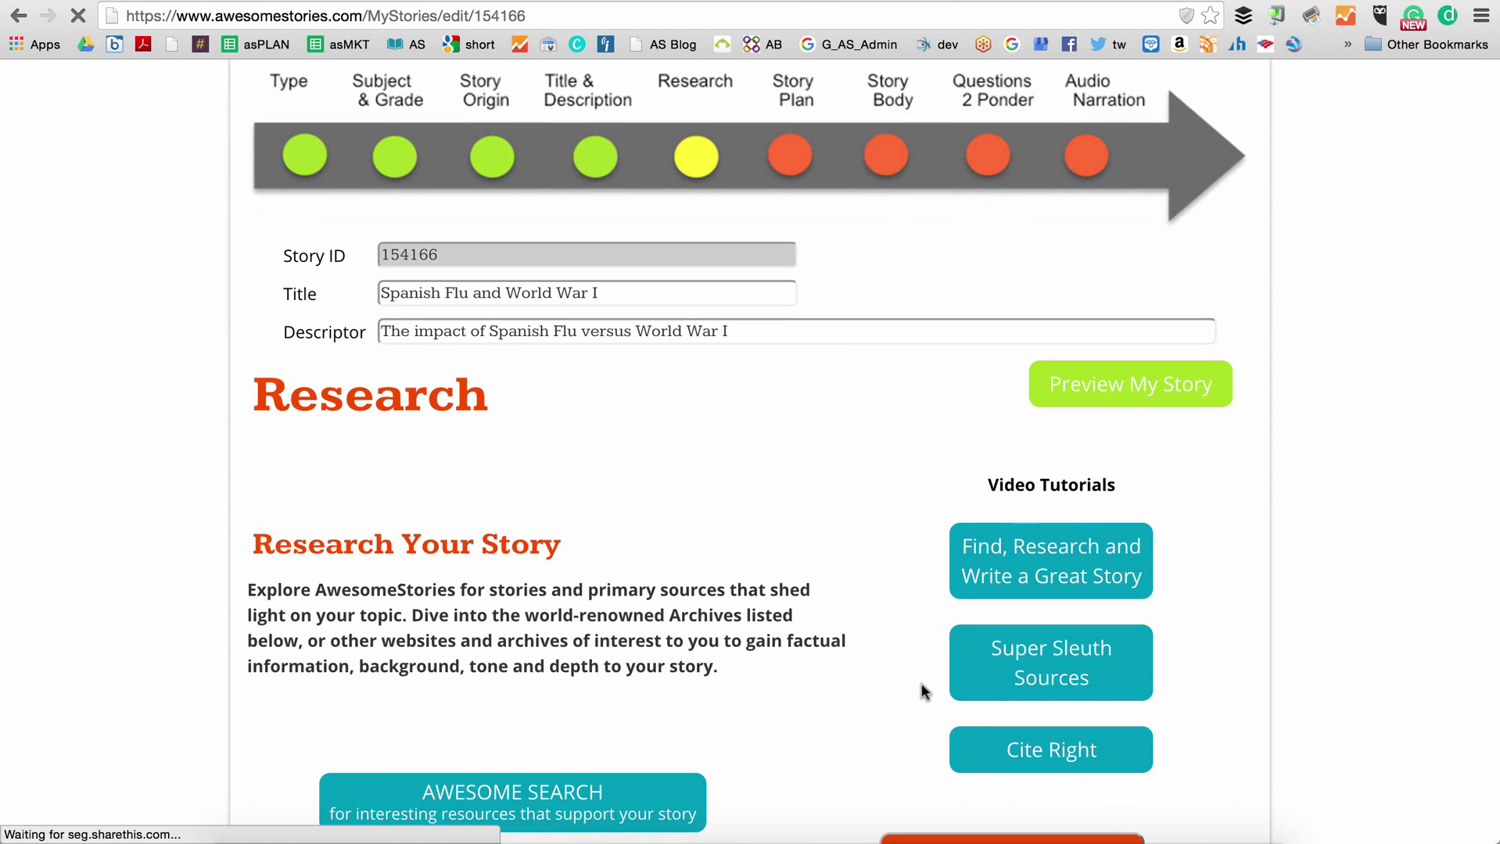
{"action": "scroll", "coordinate": [921, 684], "scroll_direction": "down", "scroll_amount": 1}
{"action": "scroll", "coordinate": [921, 684], "scroll_direction": "up", "scroll_amount": 2}
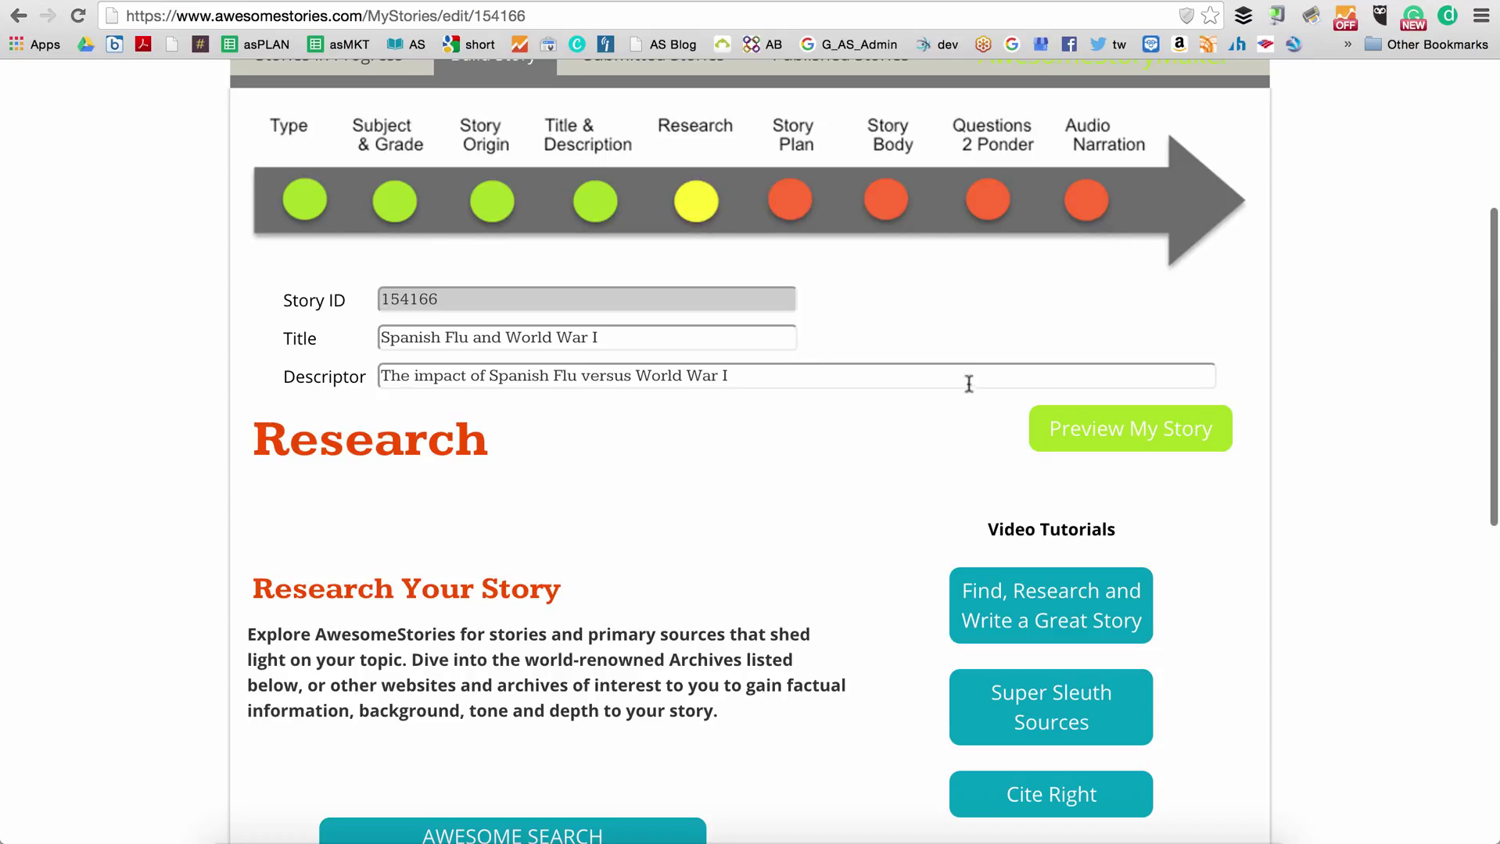
{"action": "scroll", "coordinate": [908, 452], "scroll_direction": "down", "scroll_amount": 5}
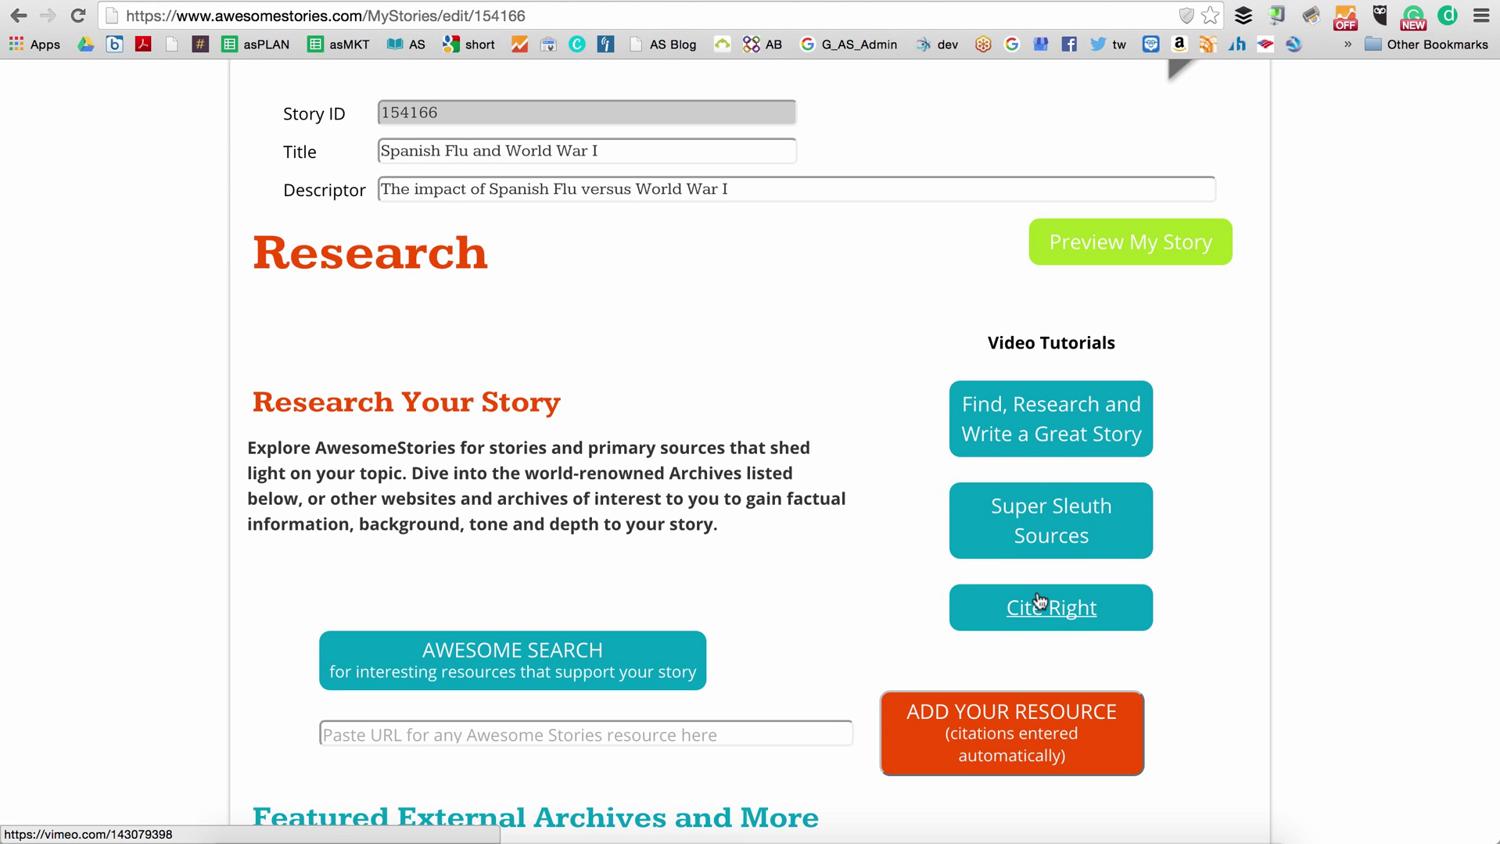
{"action": "scroll", "coordinate": [910, 548], "scroll_direction": "down", "scroll_amount": 3}
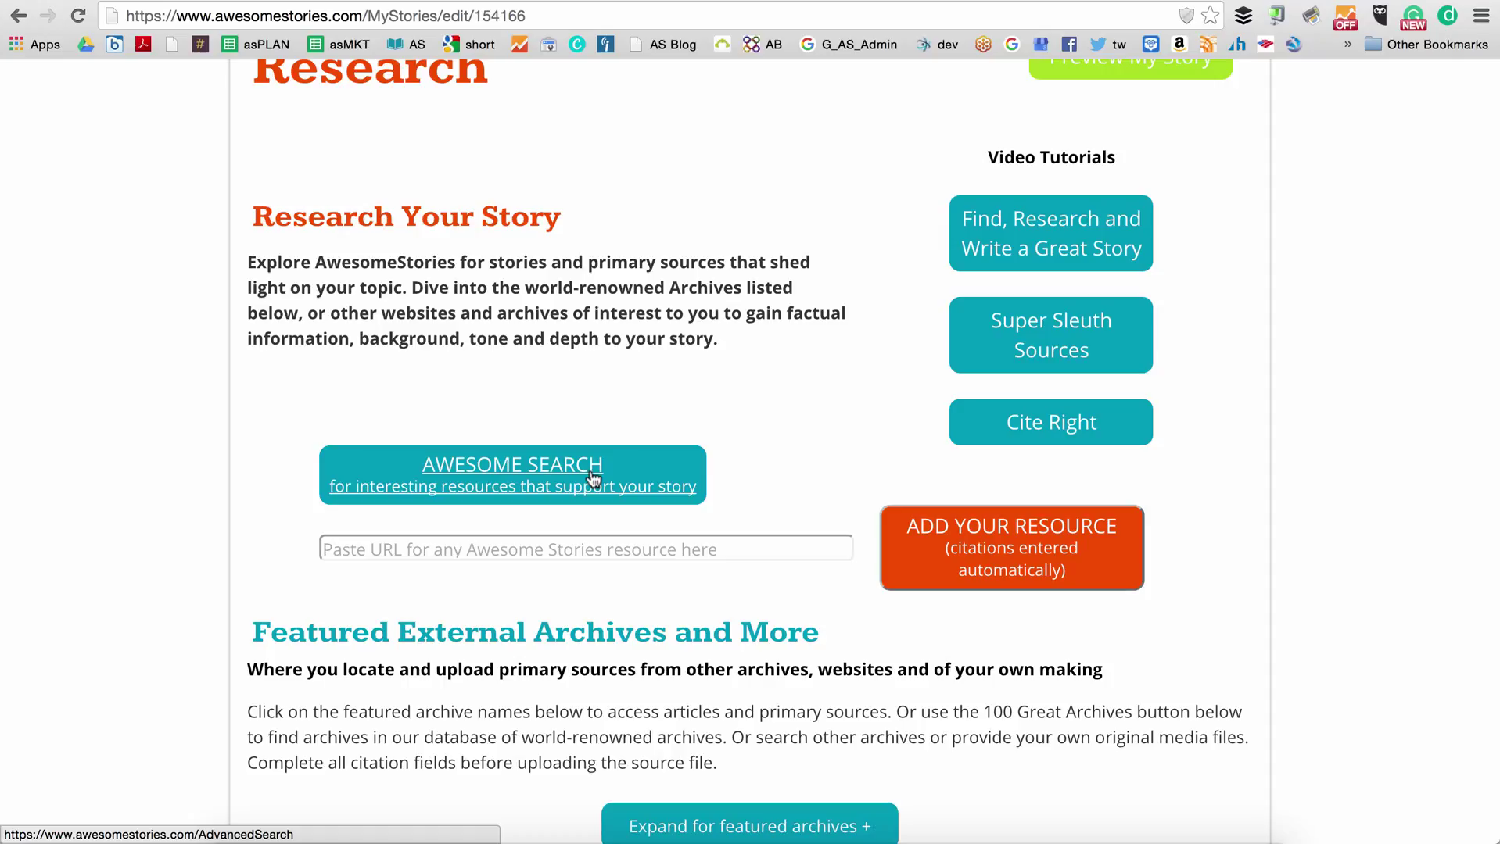
{"action": "left_click", "coordinate": [593, 478]}
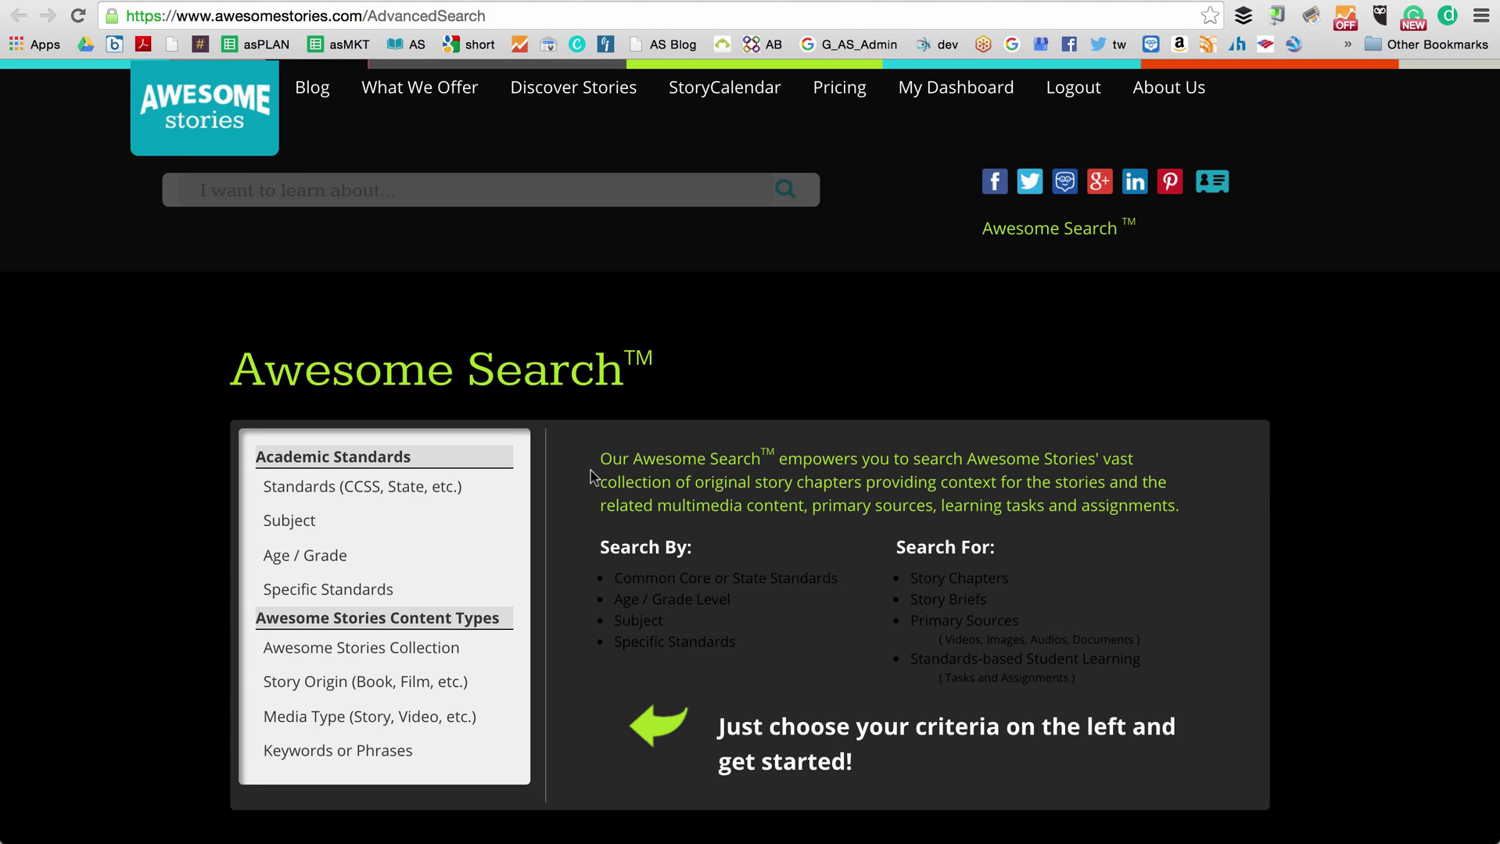
- Search the learning sources by the keywords "spanish flu" and show the results
{"action": "scroll", "coordinate": [590, 475], "scroll_direction": "down", "scroll_amount": 4}
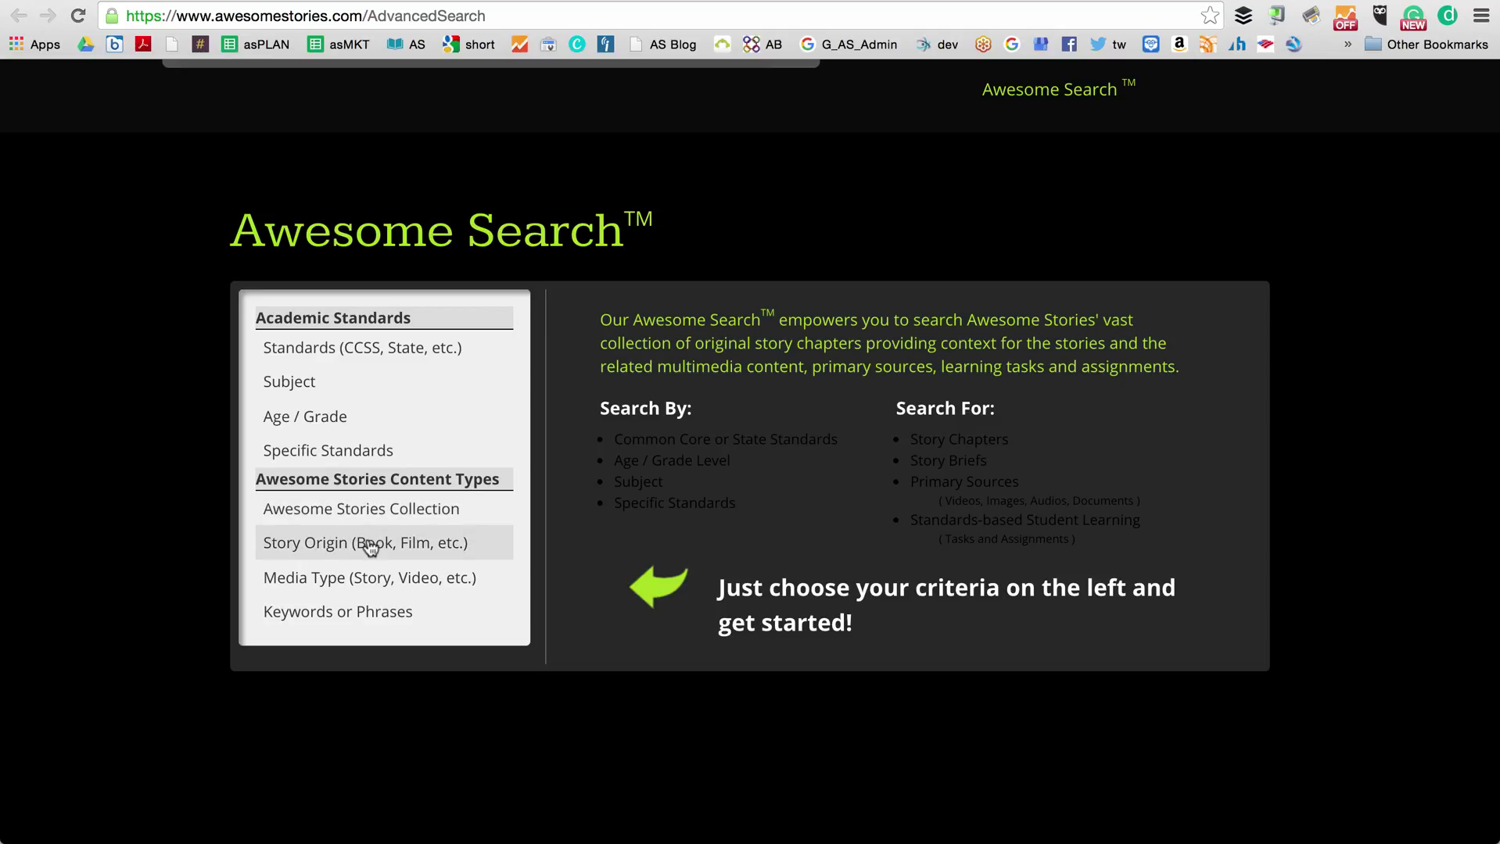
{"action": "left_click", "coordinate": [369, 612]}
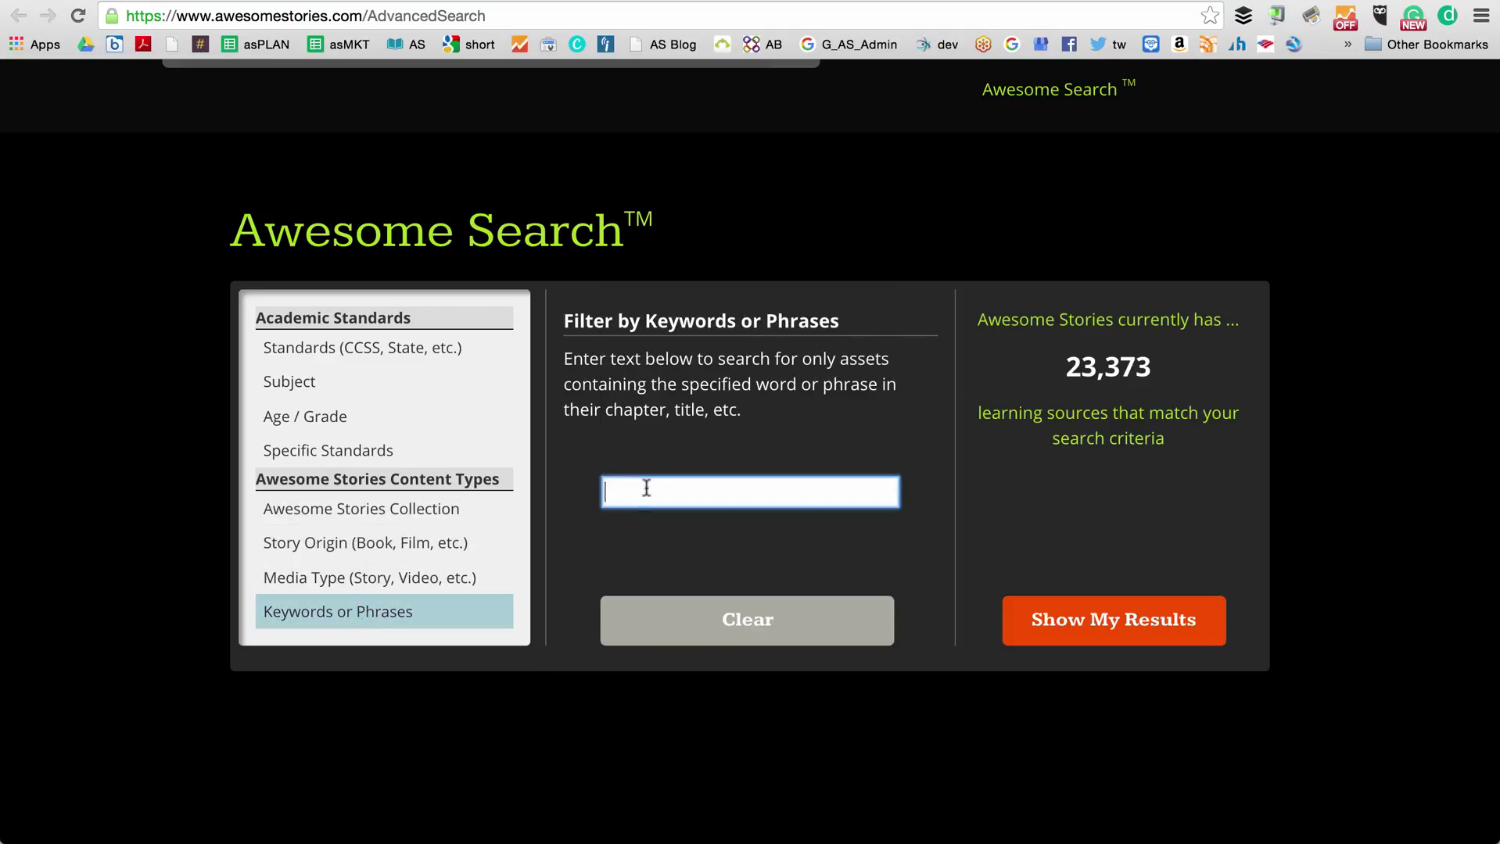
{"action": "type", "text": "spanish "}
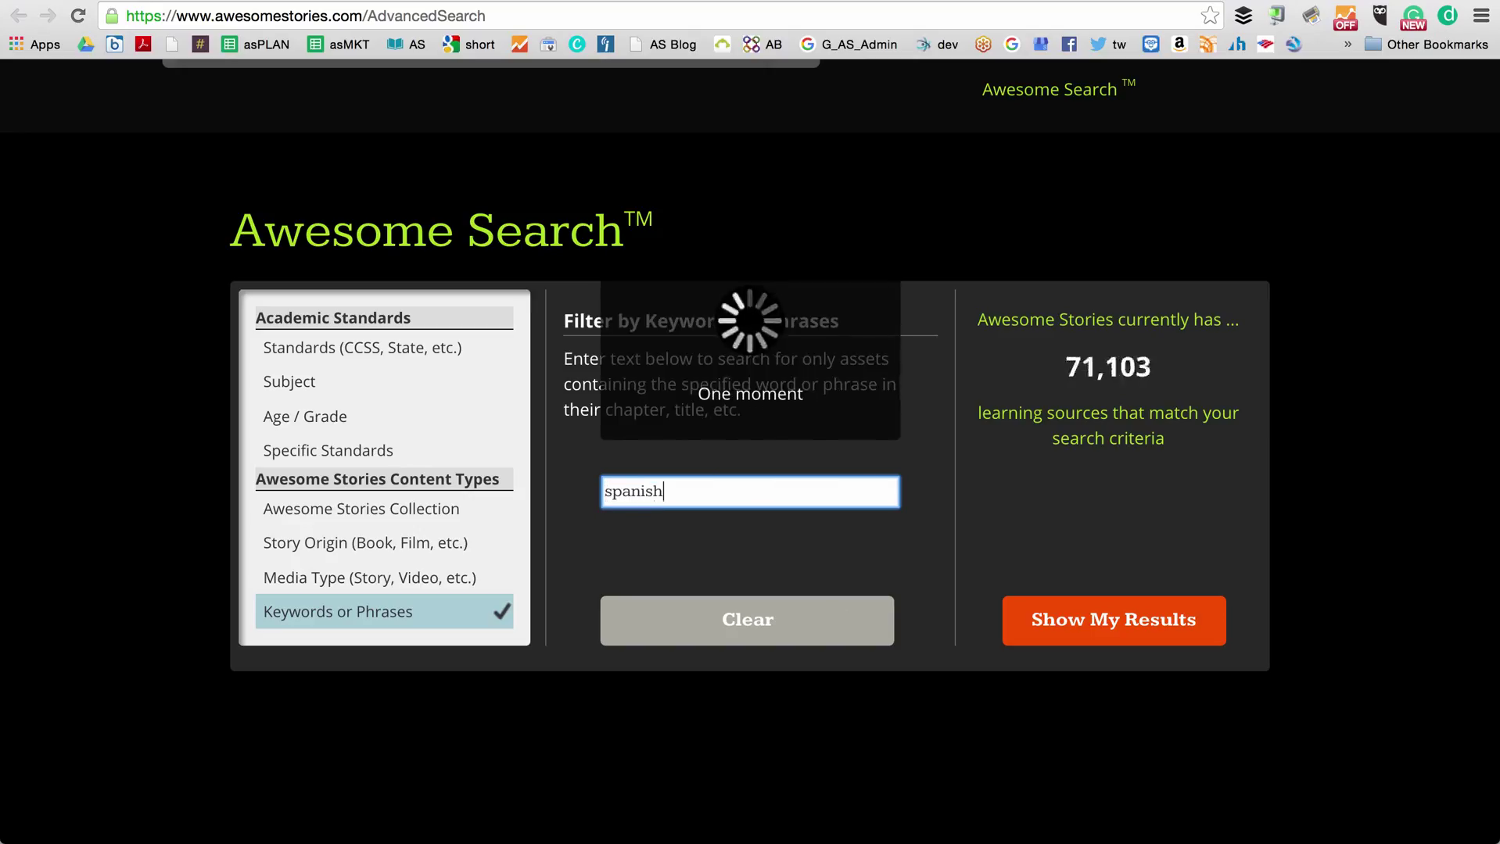
{"action": "type", "text": "flu"}
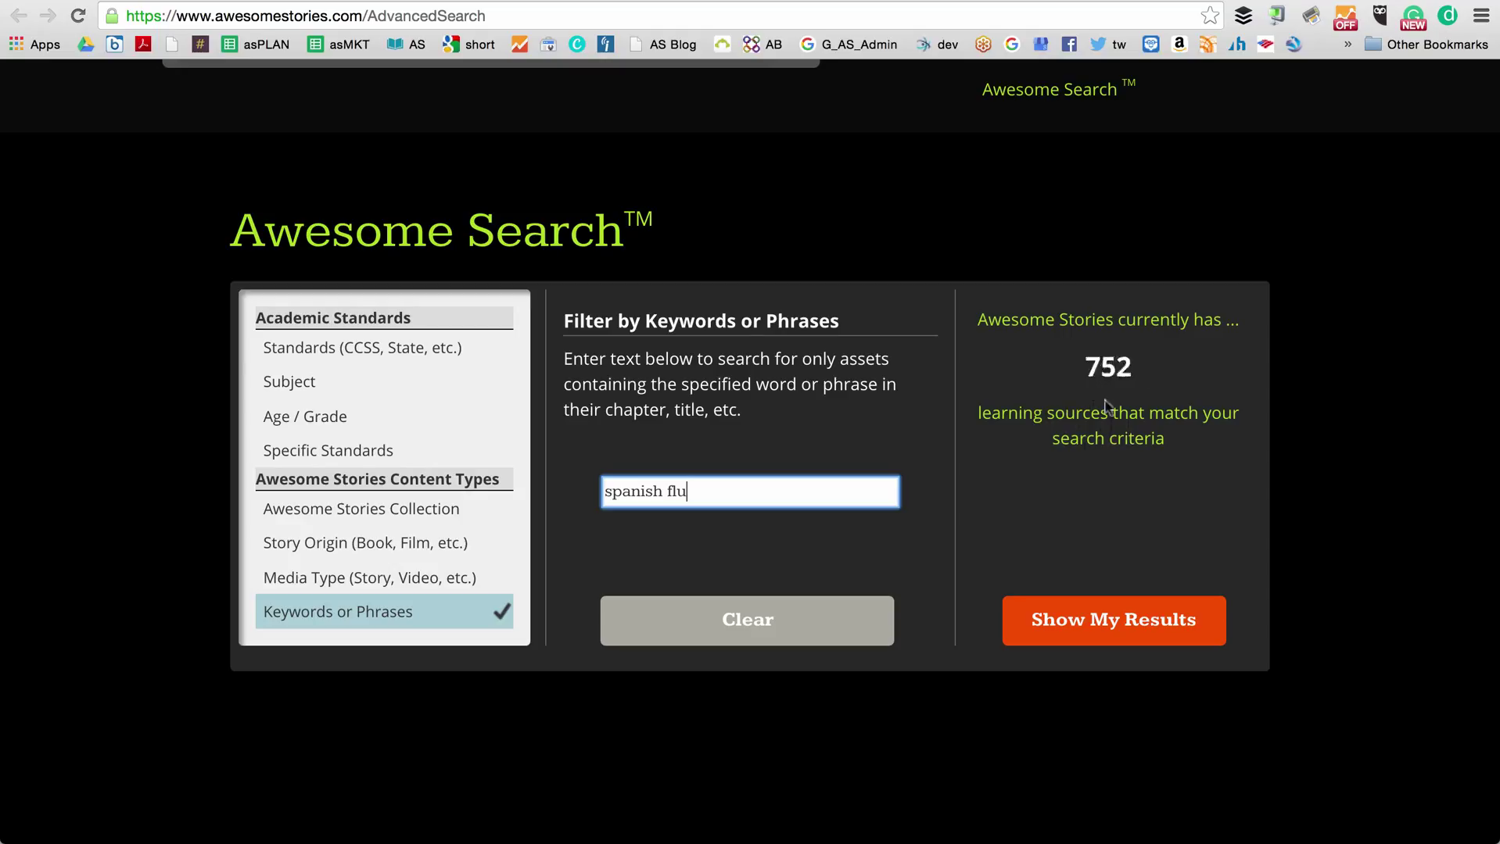
{"action": "left_click", "coordinate": [1096, 626]}
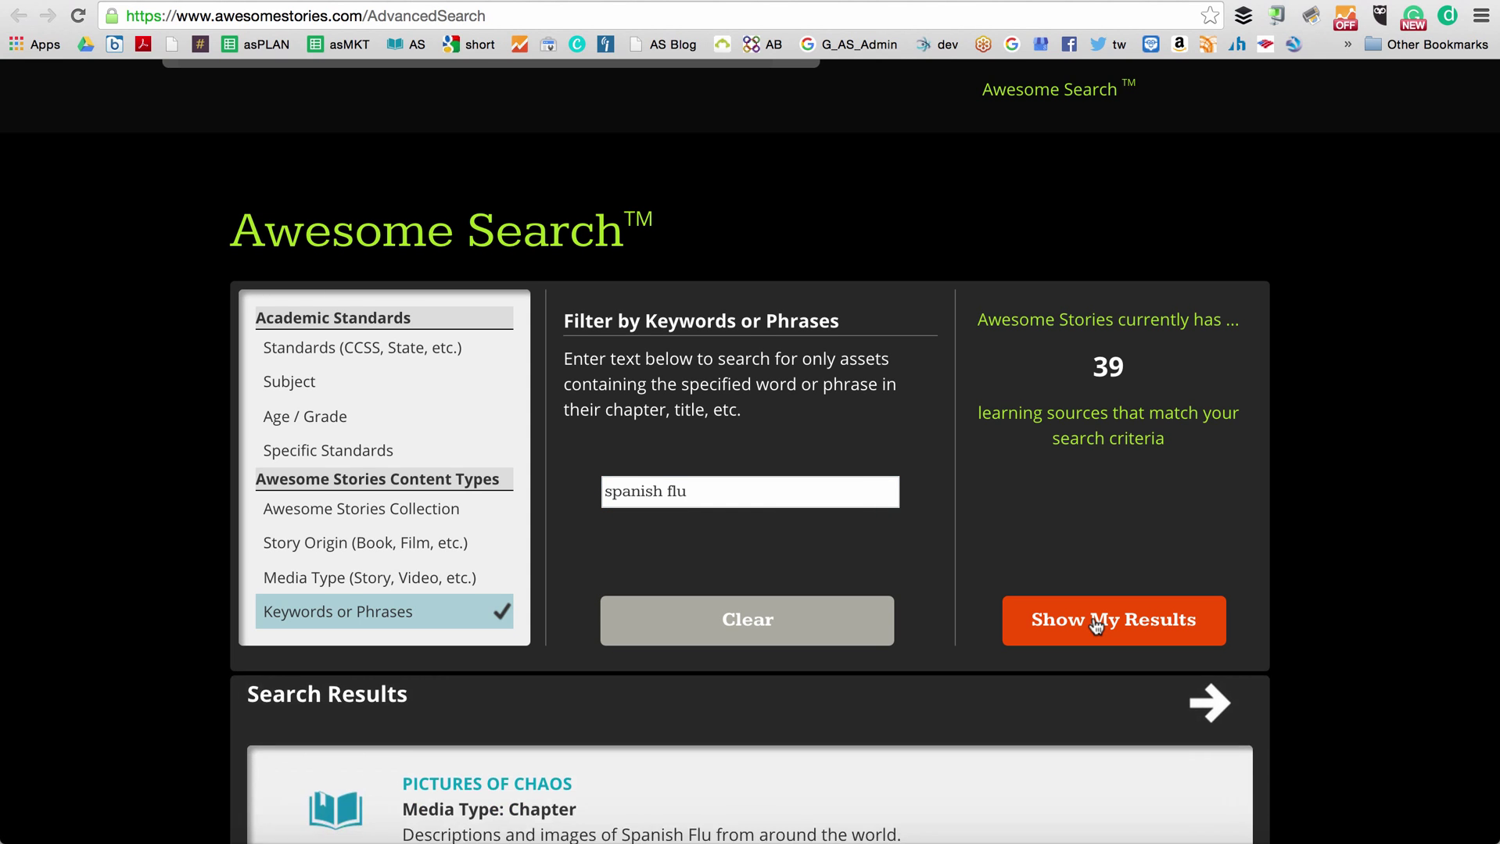
- Open the image resource "Exposure to Spanish Flu - Philadelphia" from the search results
{"action": "scroll", "coordinate": [1095, 625], "scroll_direction": "down", "scroll_amount": 5}
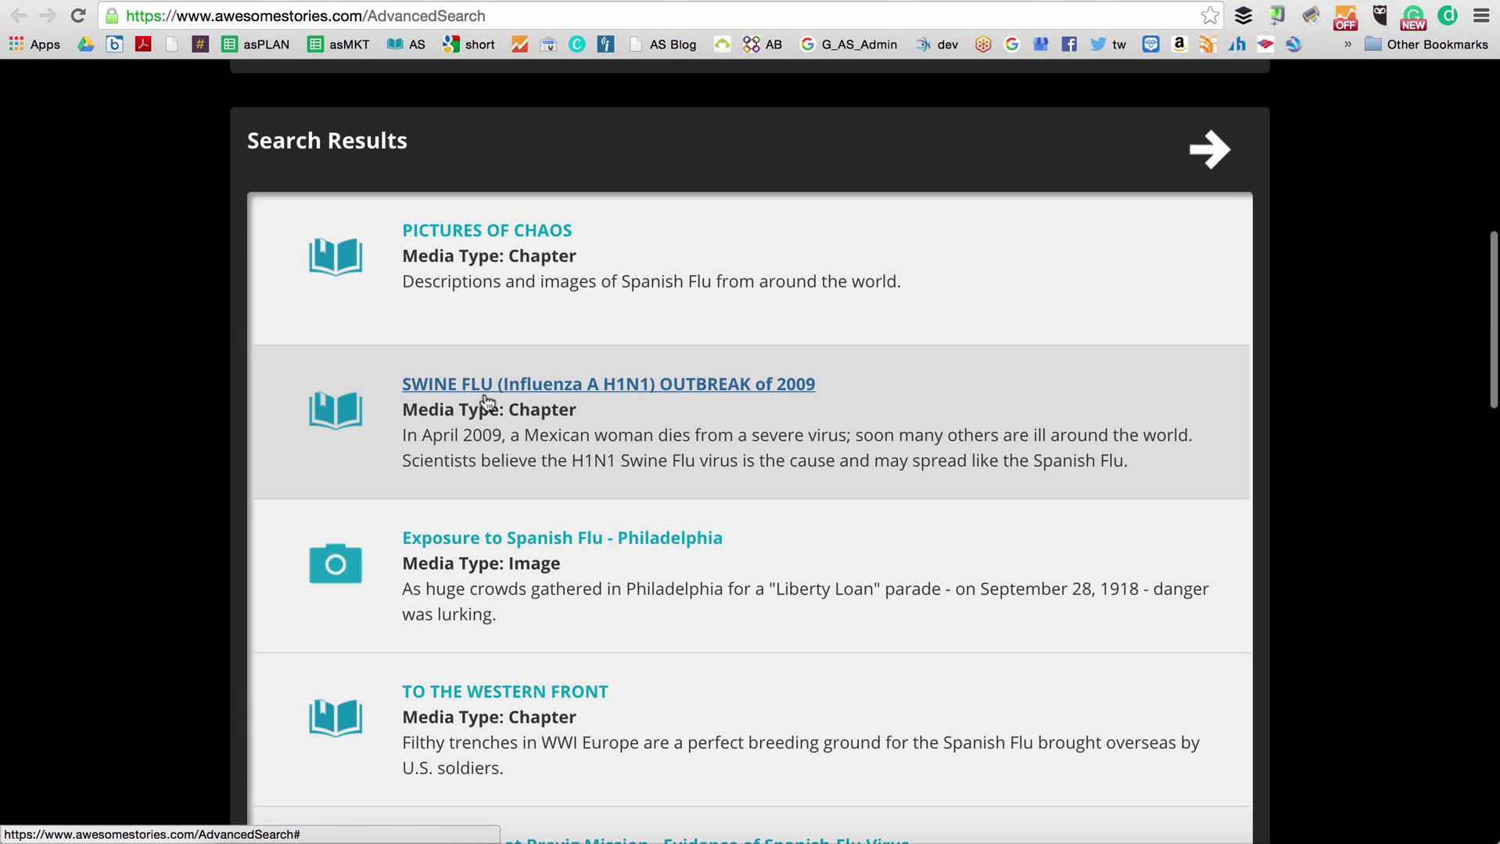
{"action": "scroll", "coordinate": [486, 401], "scroll_direction": "down", "scroll_amount": 1}
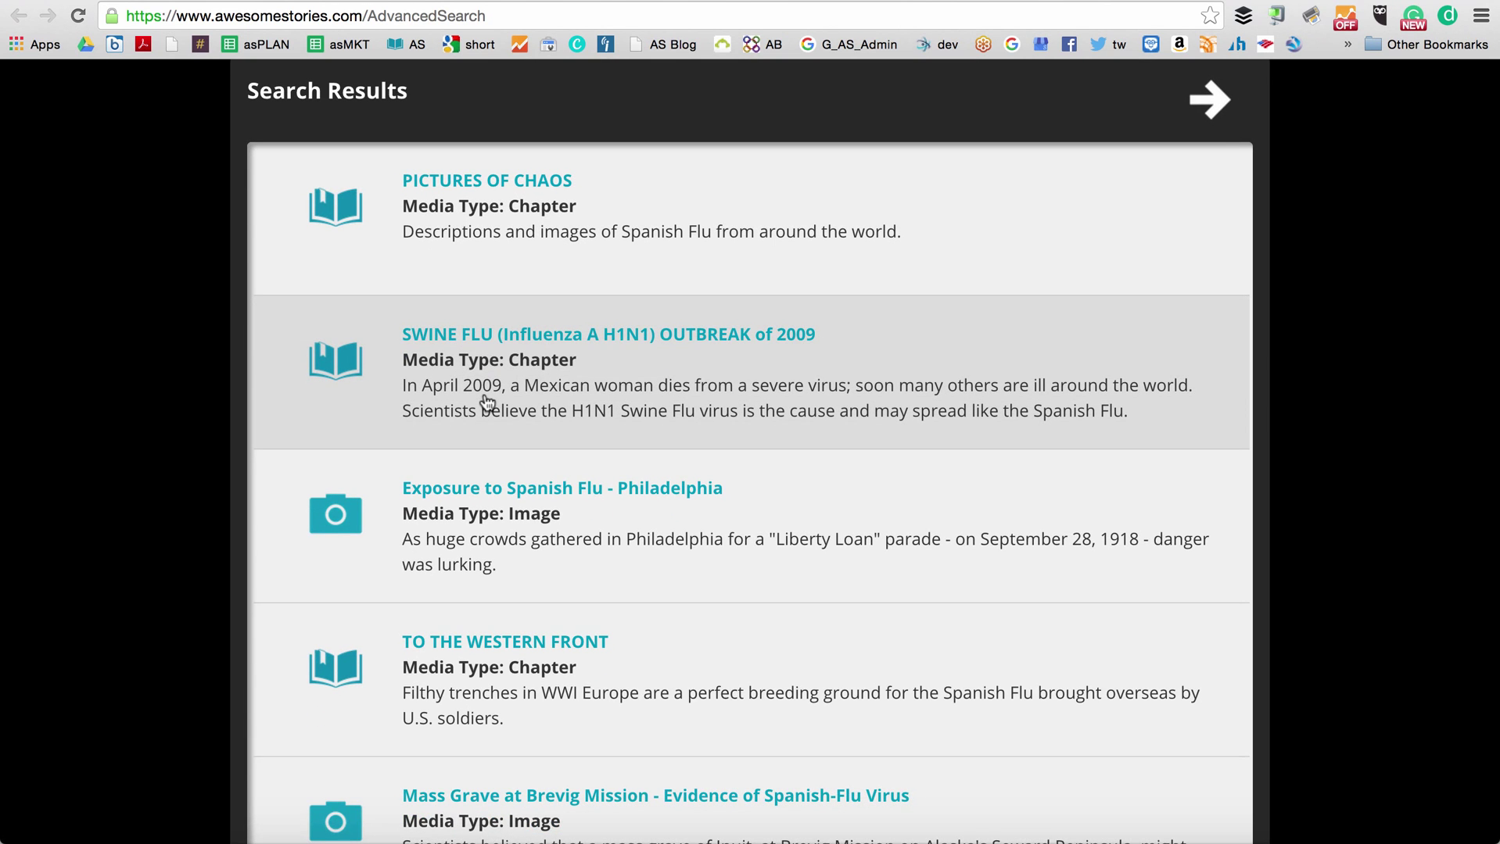
{"action": "scroll", "coordinate": [486, 401], "scroll_direction": "down", "scroll_amount": 1}
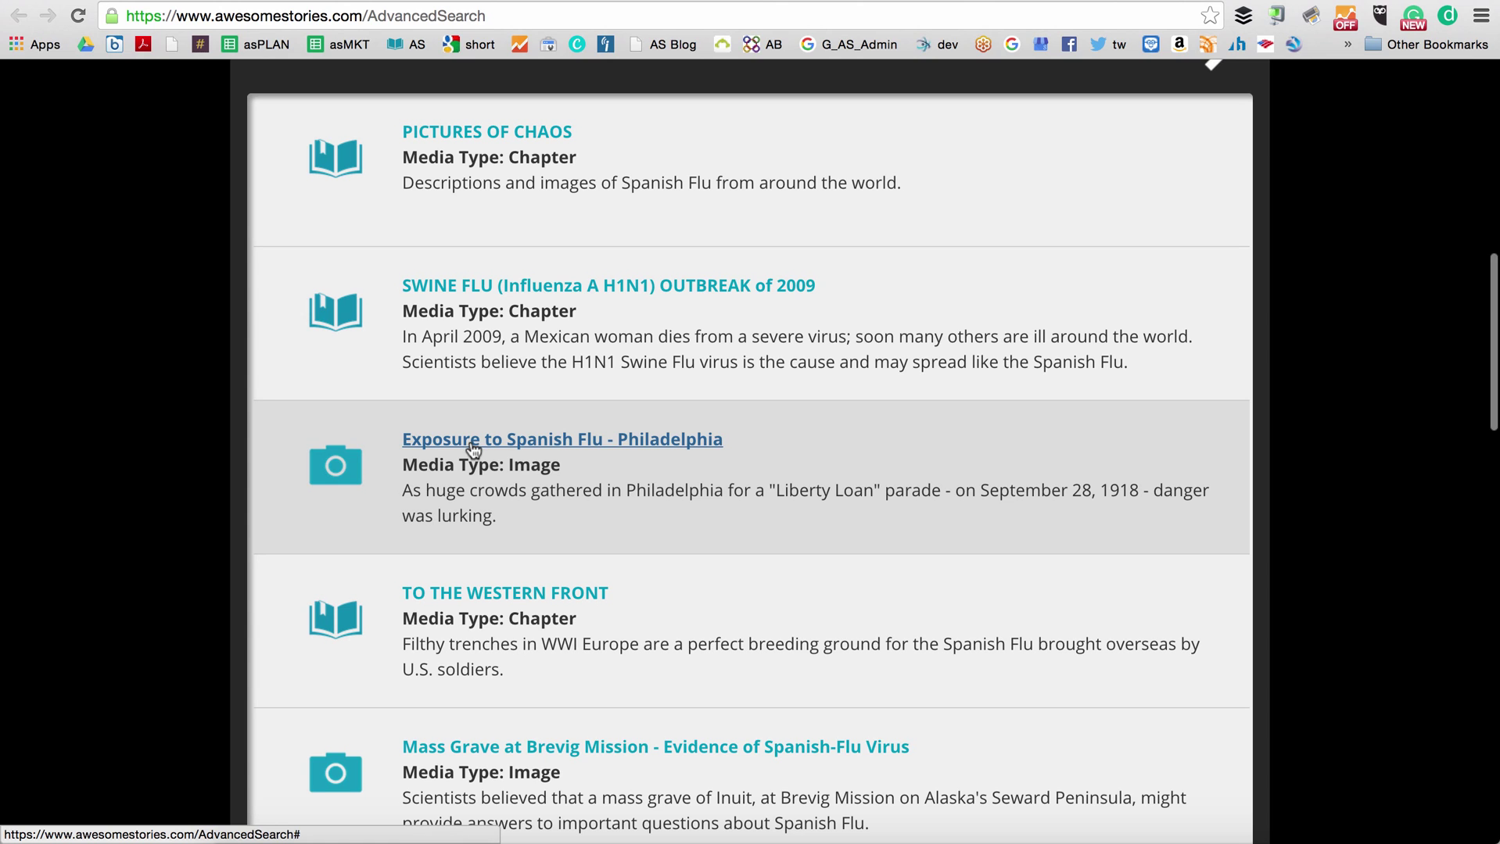
{"action": "left_click", "coordinate": [472, 448]}
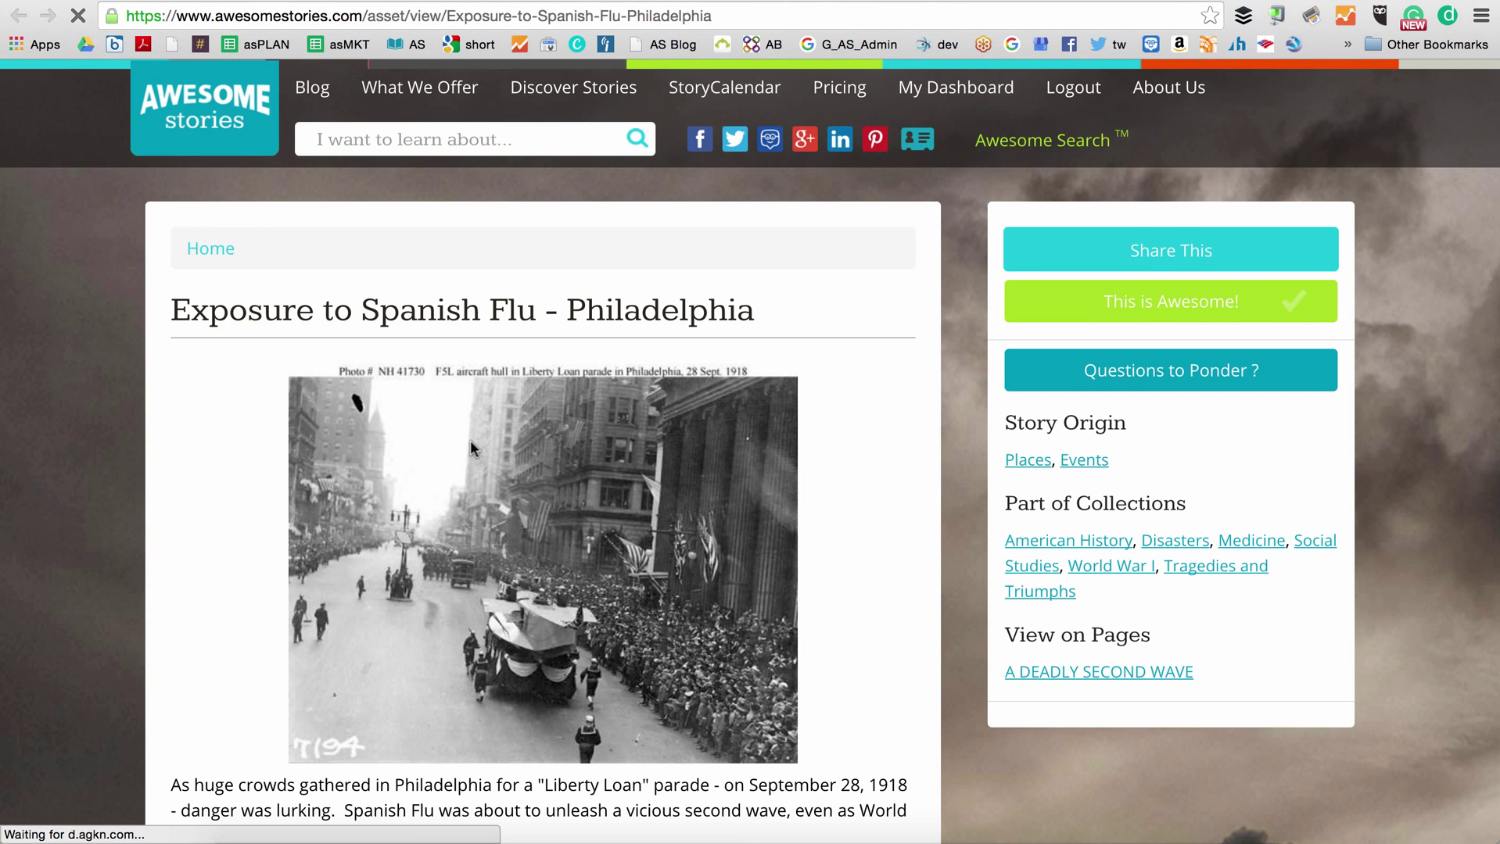
{"action": "scroll", "coordinate": [470, 448], "scroll_direction": "down", "scroll_amount": 5}
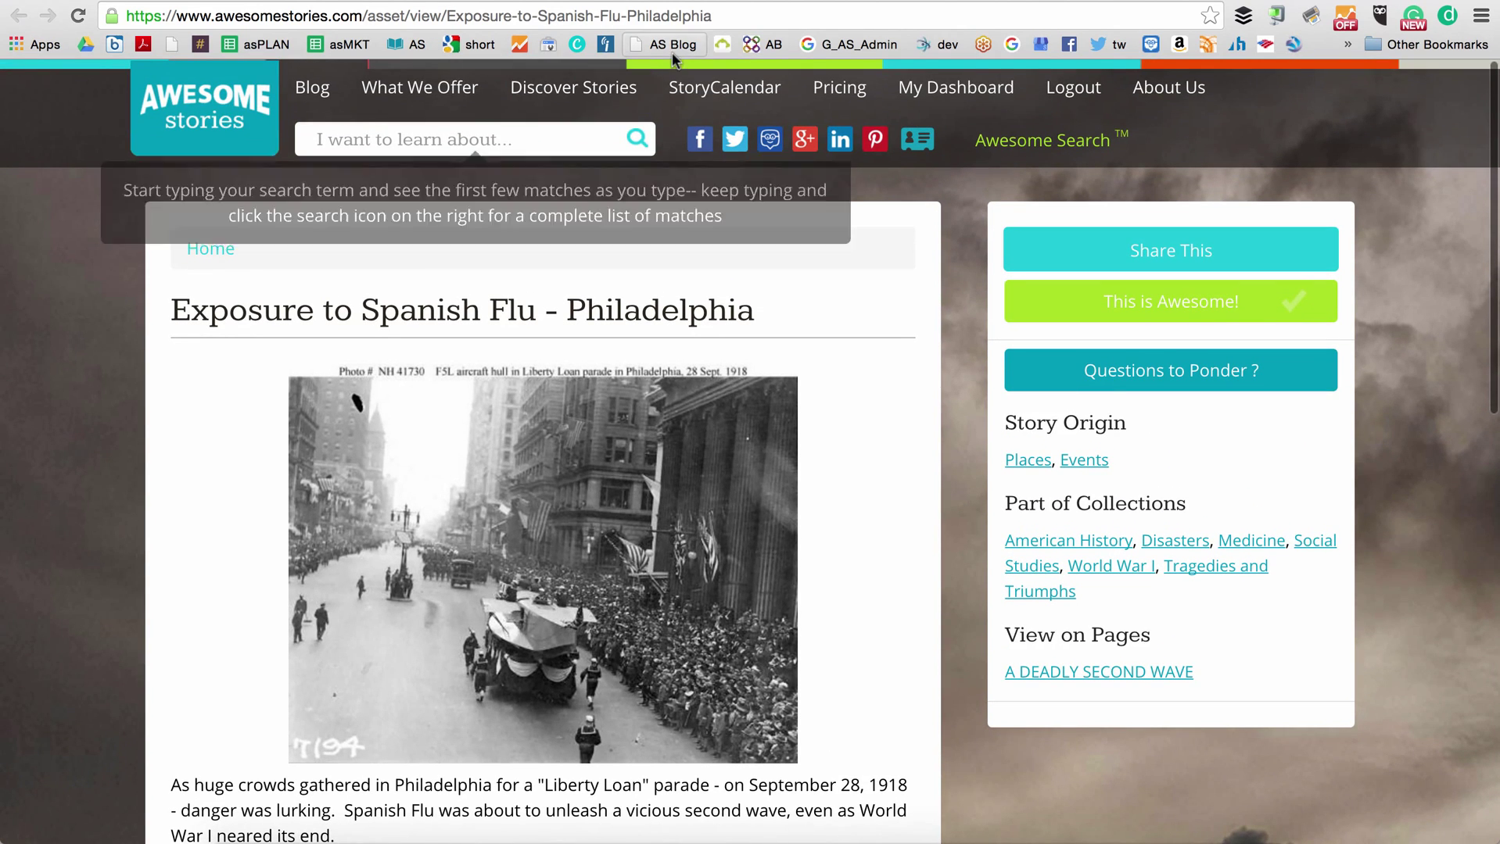
- Copy the image page's web address and paste it into the Awesome Stories resource URL field on the story's Research page
{"action": "left_click", "coordinate": [722, 12]}
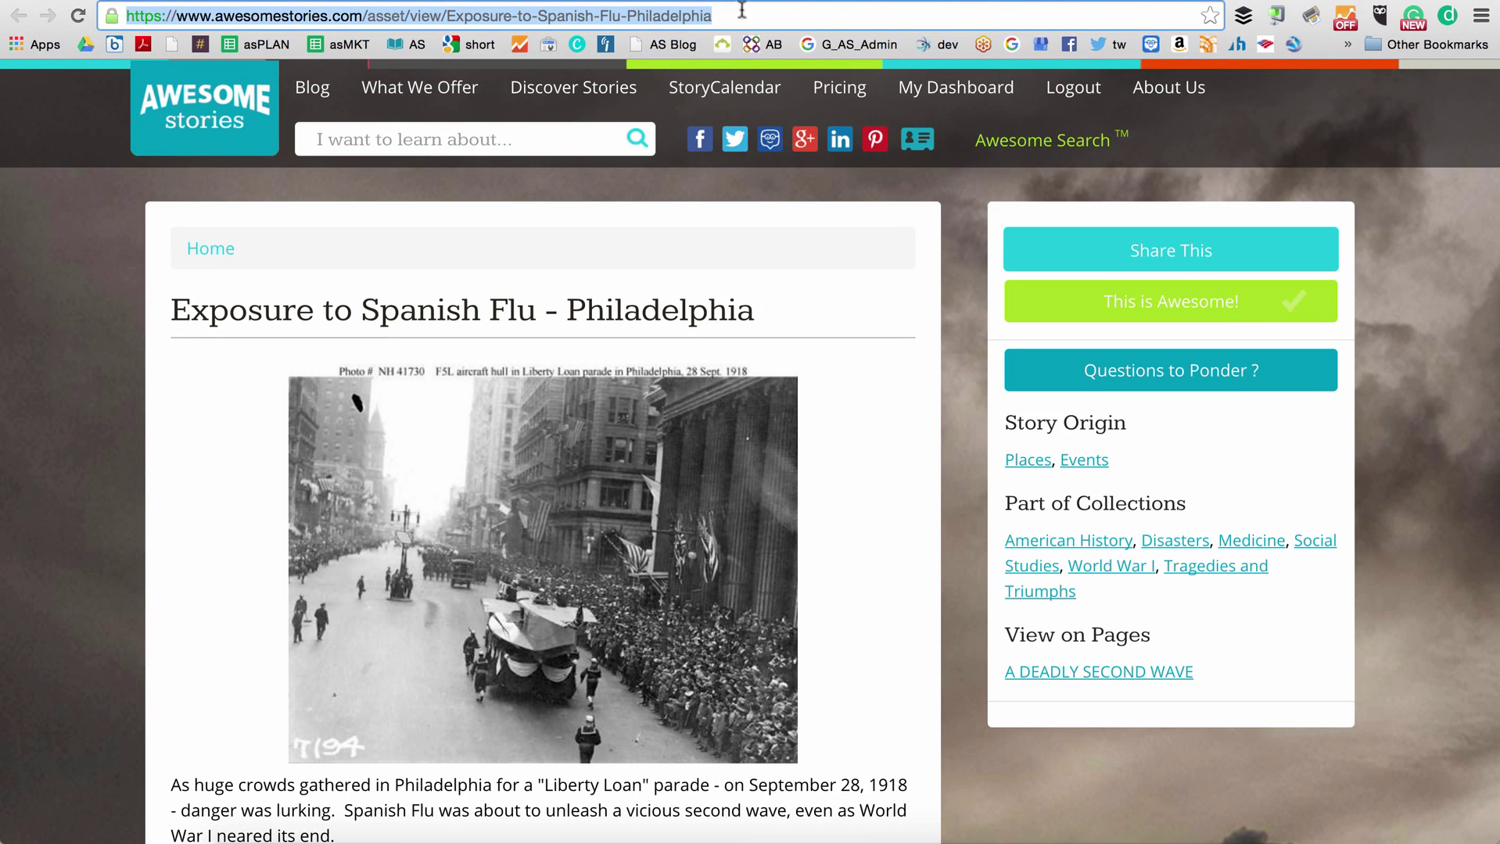
{"action": "key", "text": "ctrl+Tab"}
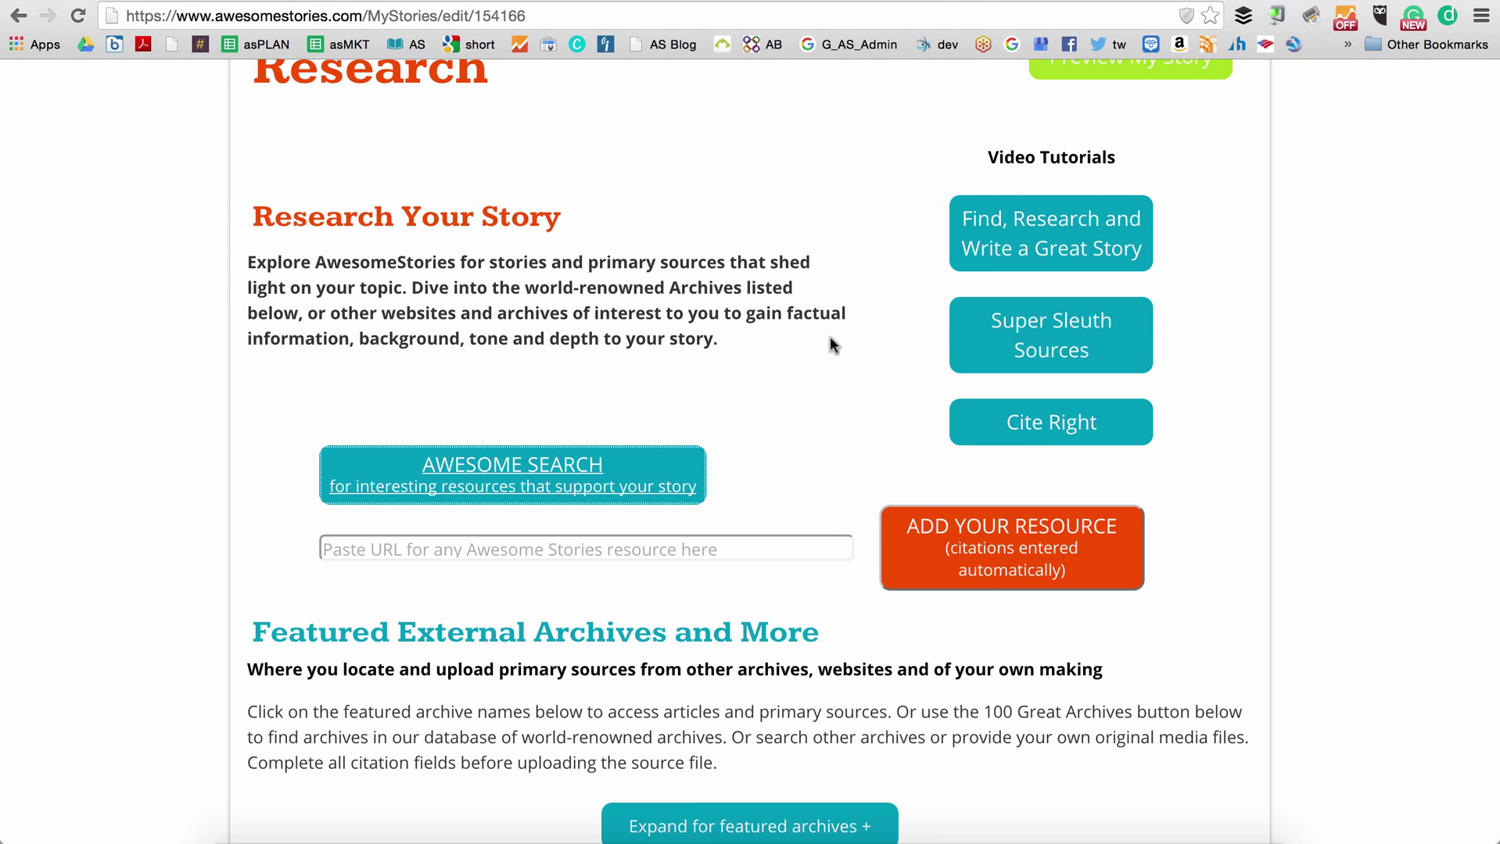
{"action": "left_click", "coordinate": [532, 548]}
{"action": "key", "text": "super+v"}
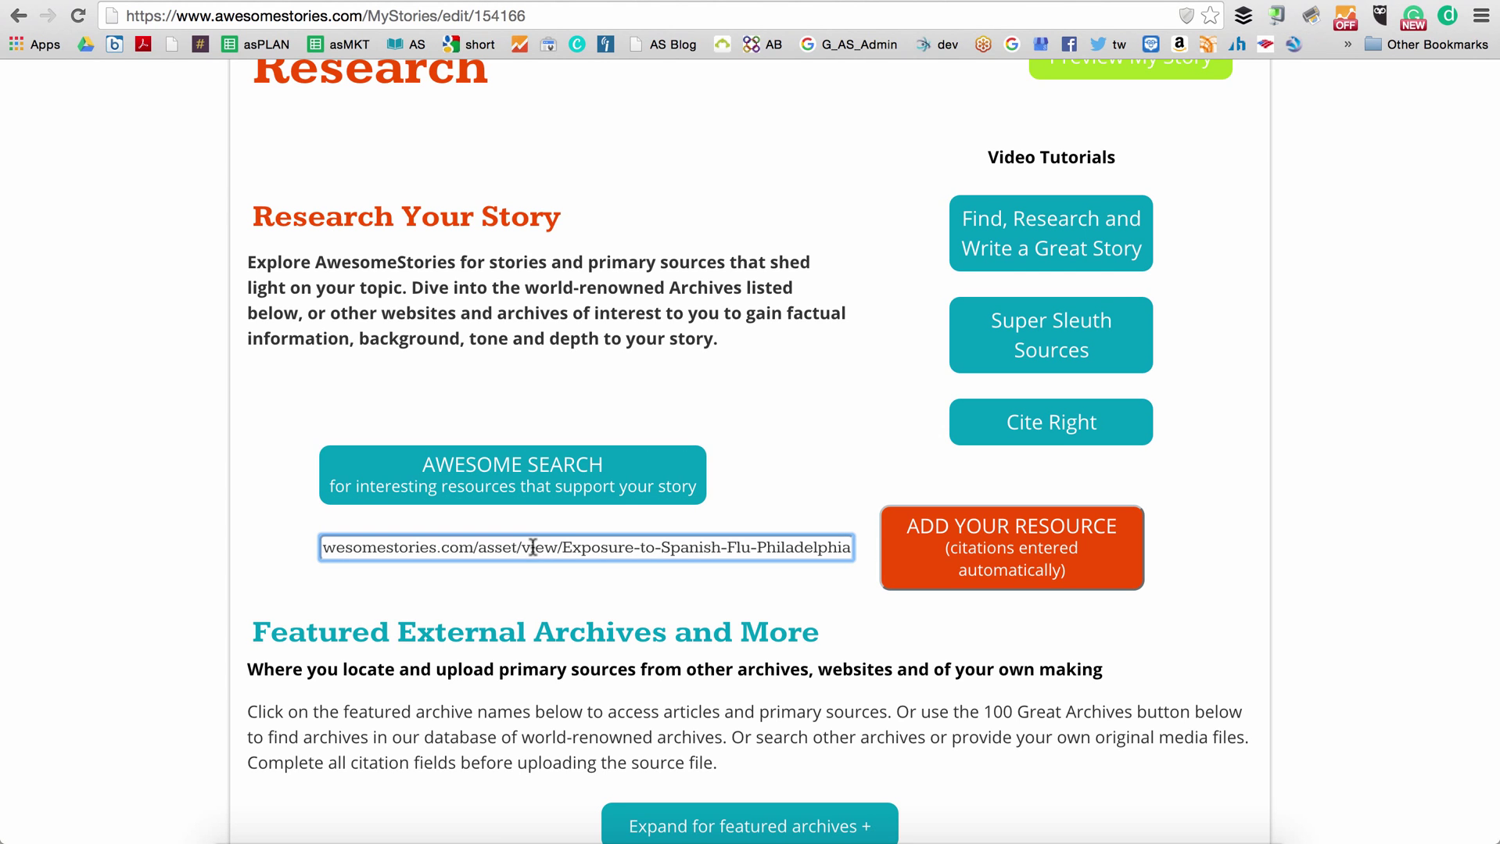
- Add the resource "Exposure to Spanish Flu - Philadelphia" to the story from its pasted web address
{"action": "left_click", "coordinate": [923, 561]}
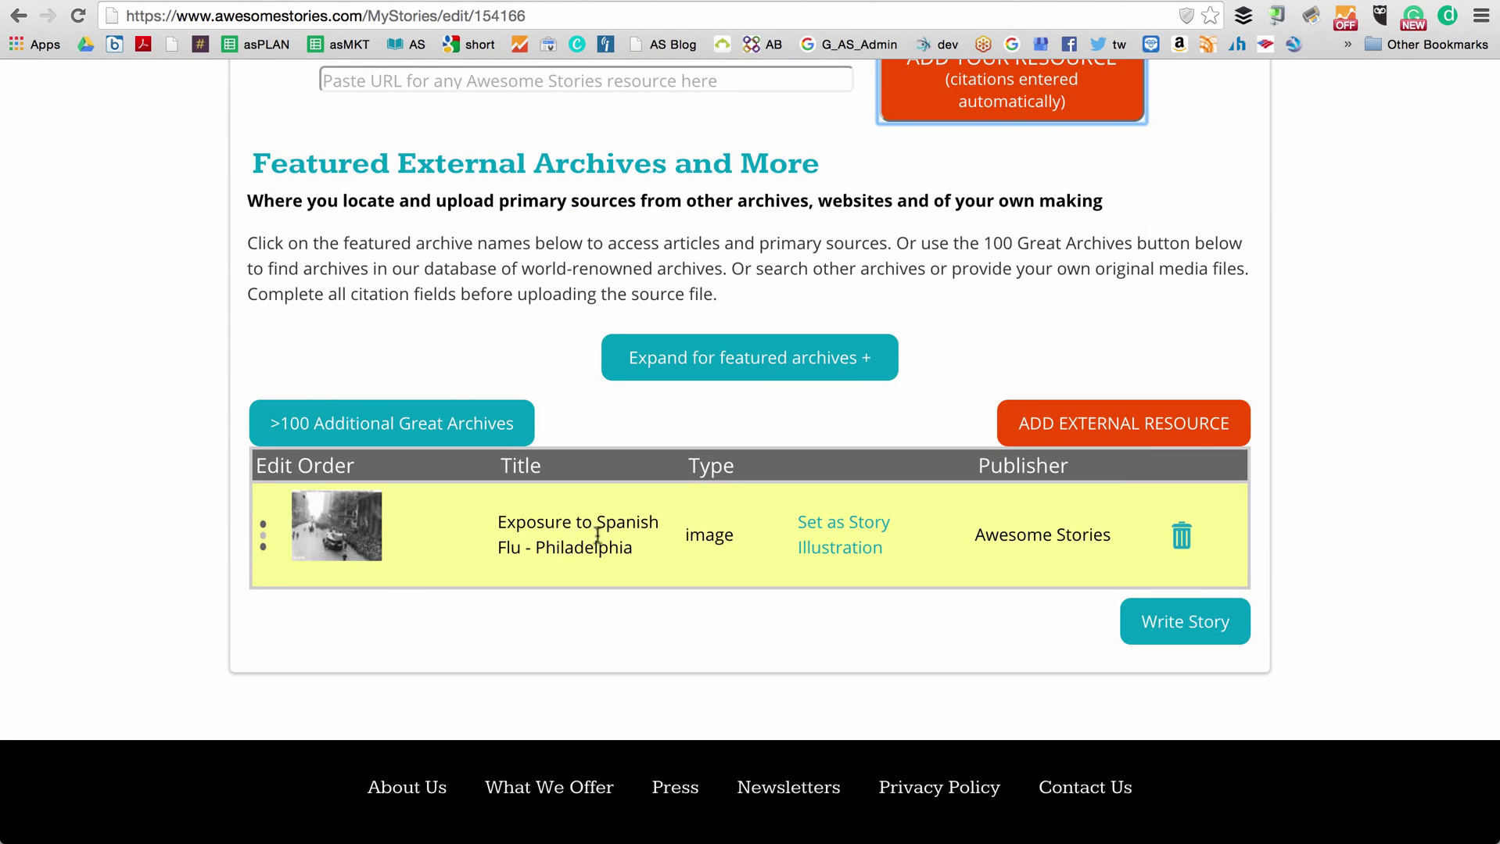
{"action": "scroll", "coordinate": [1095, 541], "scroll_direction": "up", "scroll_amount": 3}
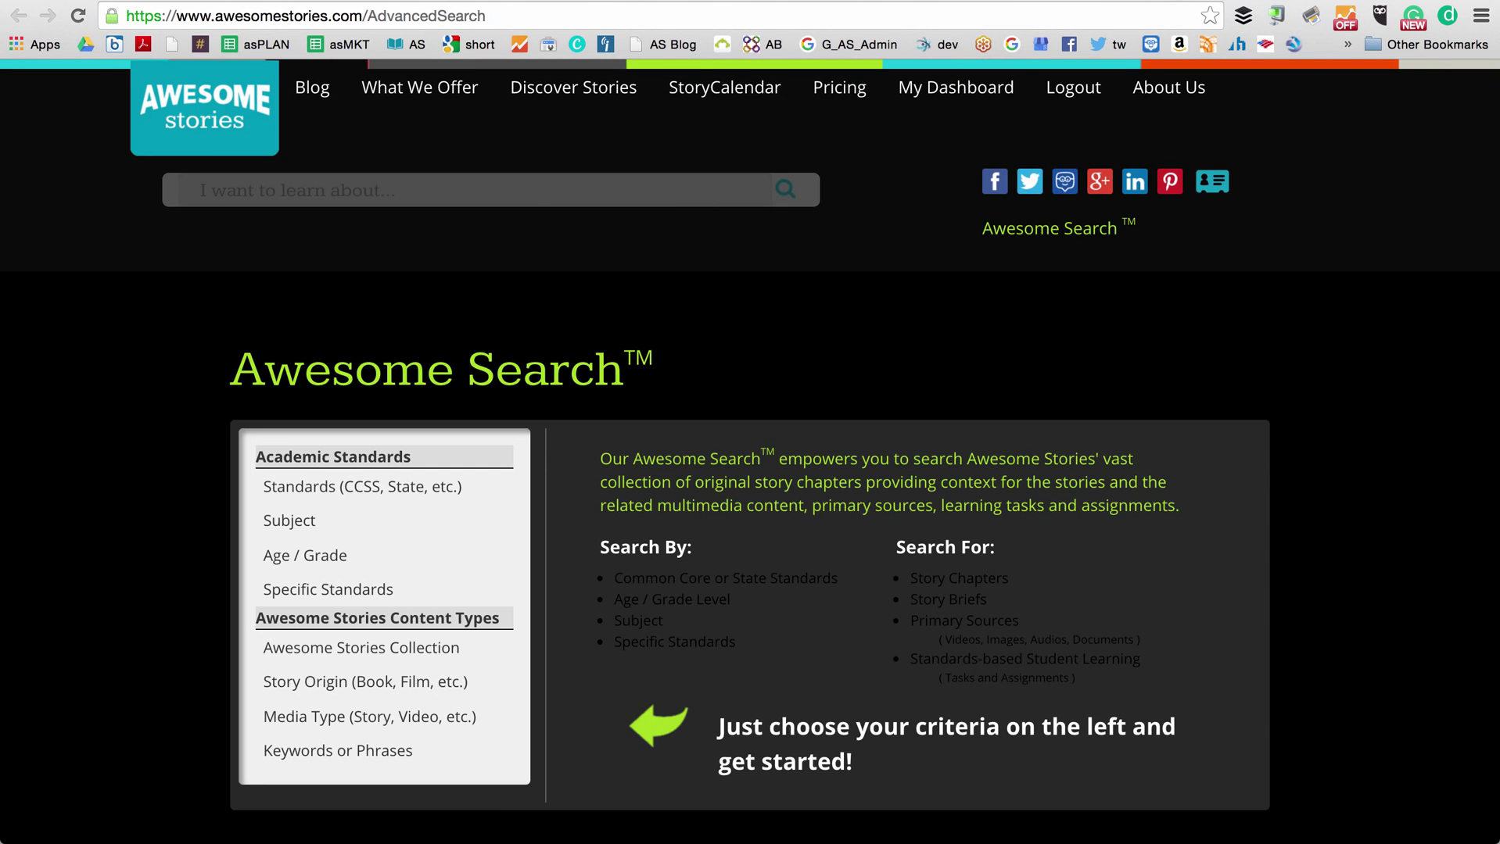
- Return to the "spanish flu" search results and open the image resource "Edvard Munch - Self-Portrait After Spanish Influenza"
{"action": "left_click", "coordinate": [1102, 1]}
{"action": "scroll", "coordinate": [1036, 768], "scroll_direction": "down", "scroll_amount": 11}
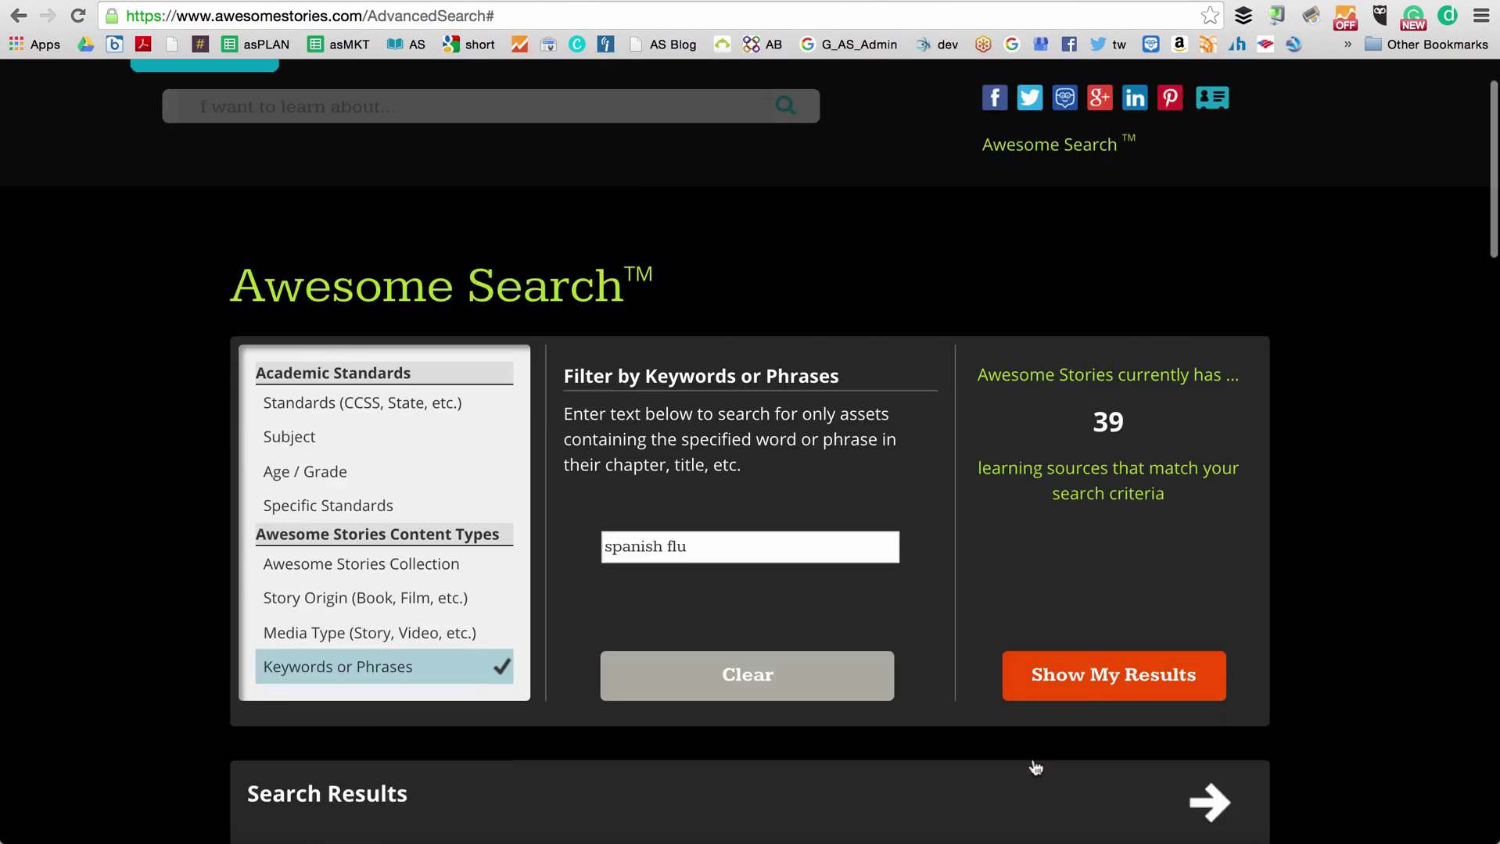
{"action": "scroll", "coordinate": [1036, 768], "scroll_direction": "down", "scroll_amount": 3}
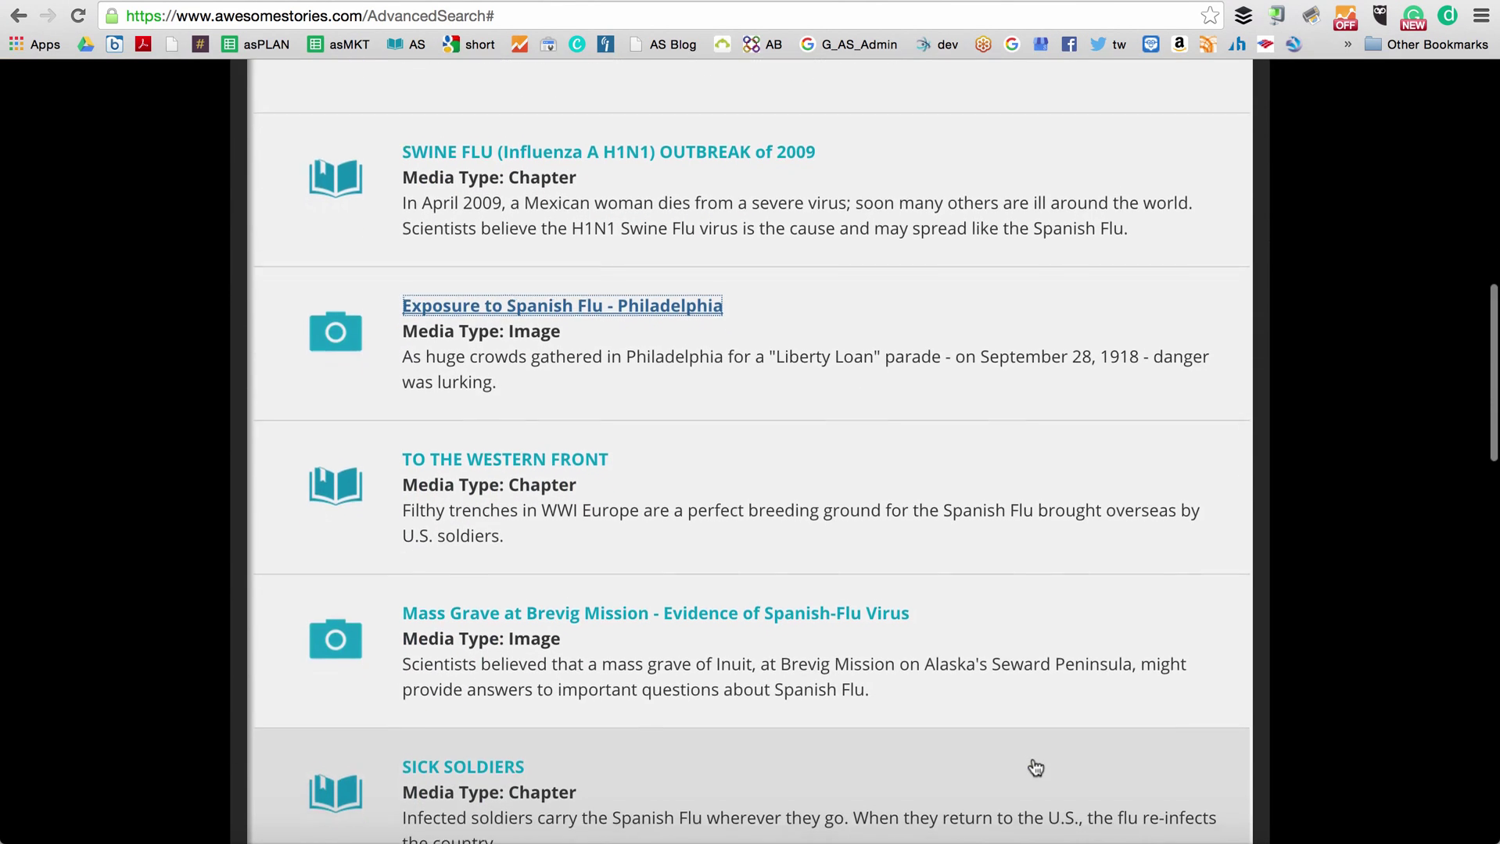
{"action": "scroll", "coordinate": [1036, 768], "scroll_direction": "down", "scroll_amount": 4}
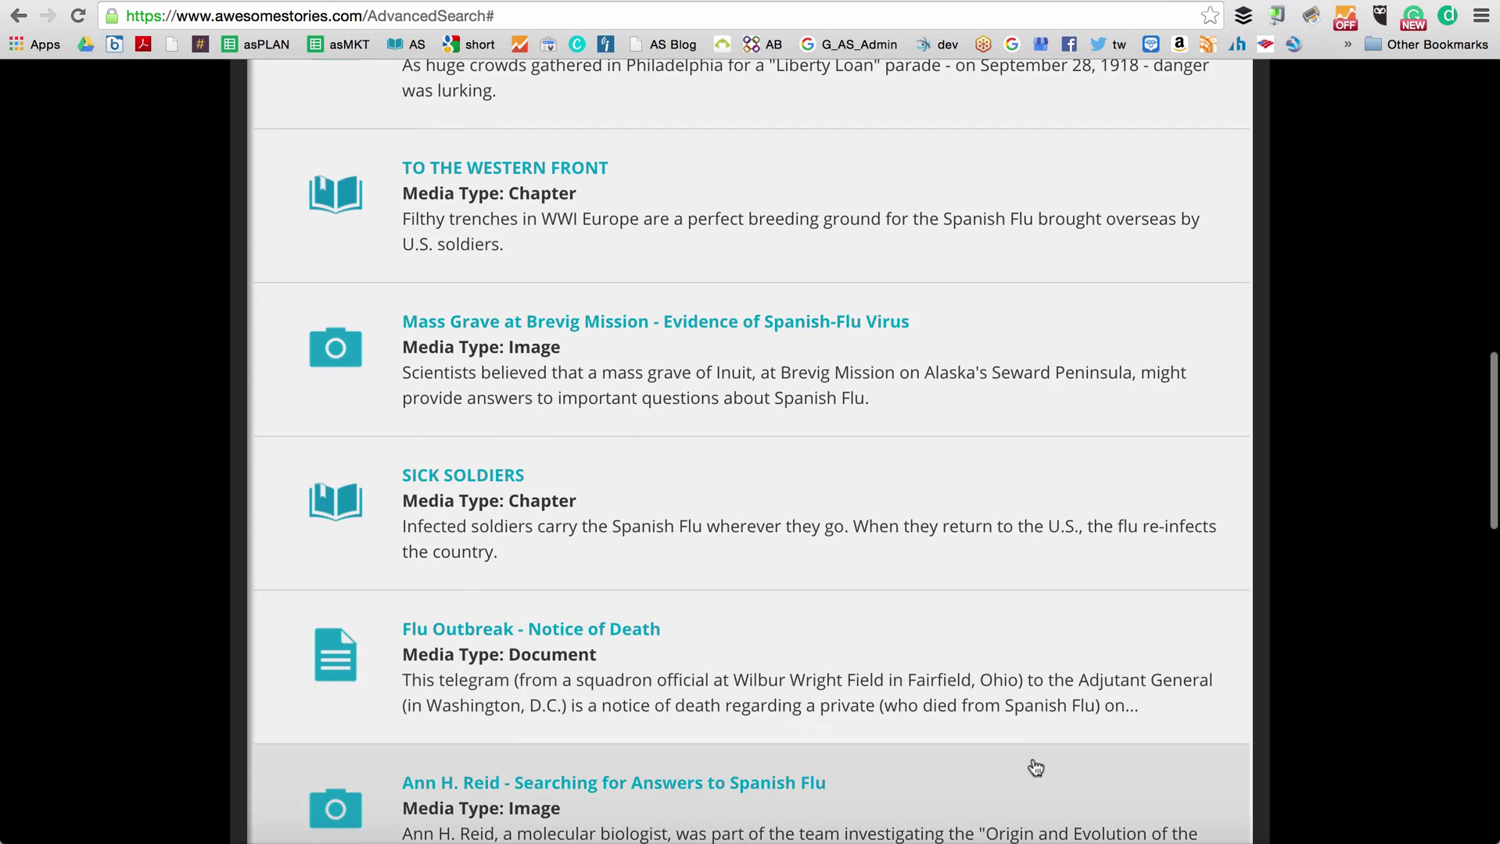
{"action": "scroll", "coordinate": [1037, 768], "scroll_direction": "down", "scroll_amount": 4}
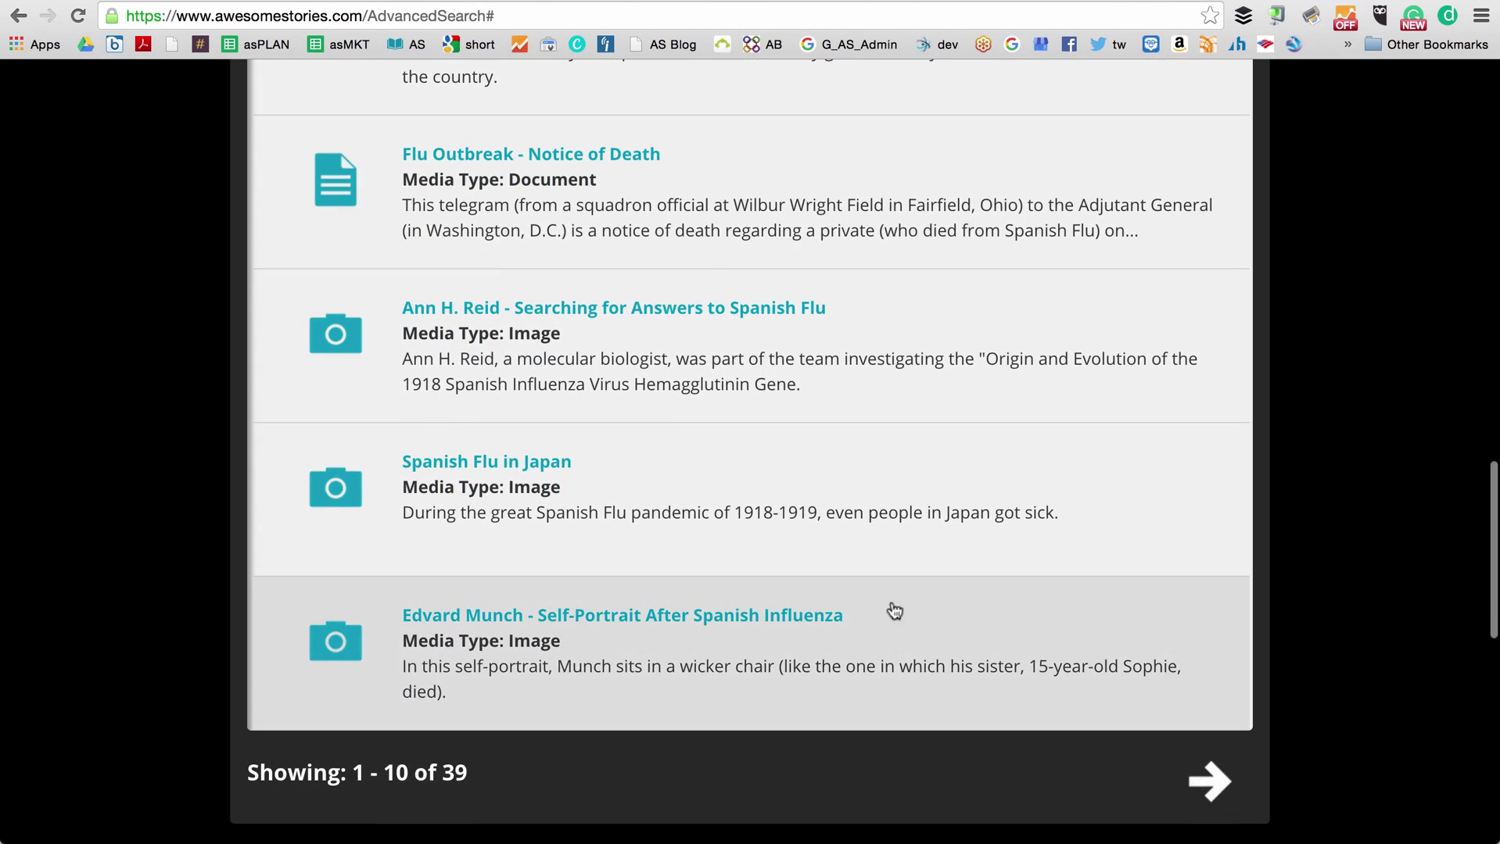
{"action": "left_click", "coordinate": [820, 615]}
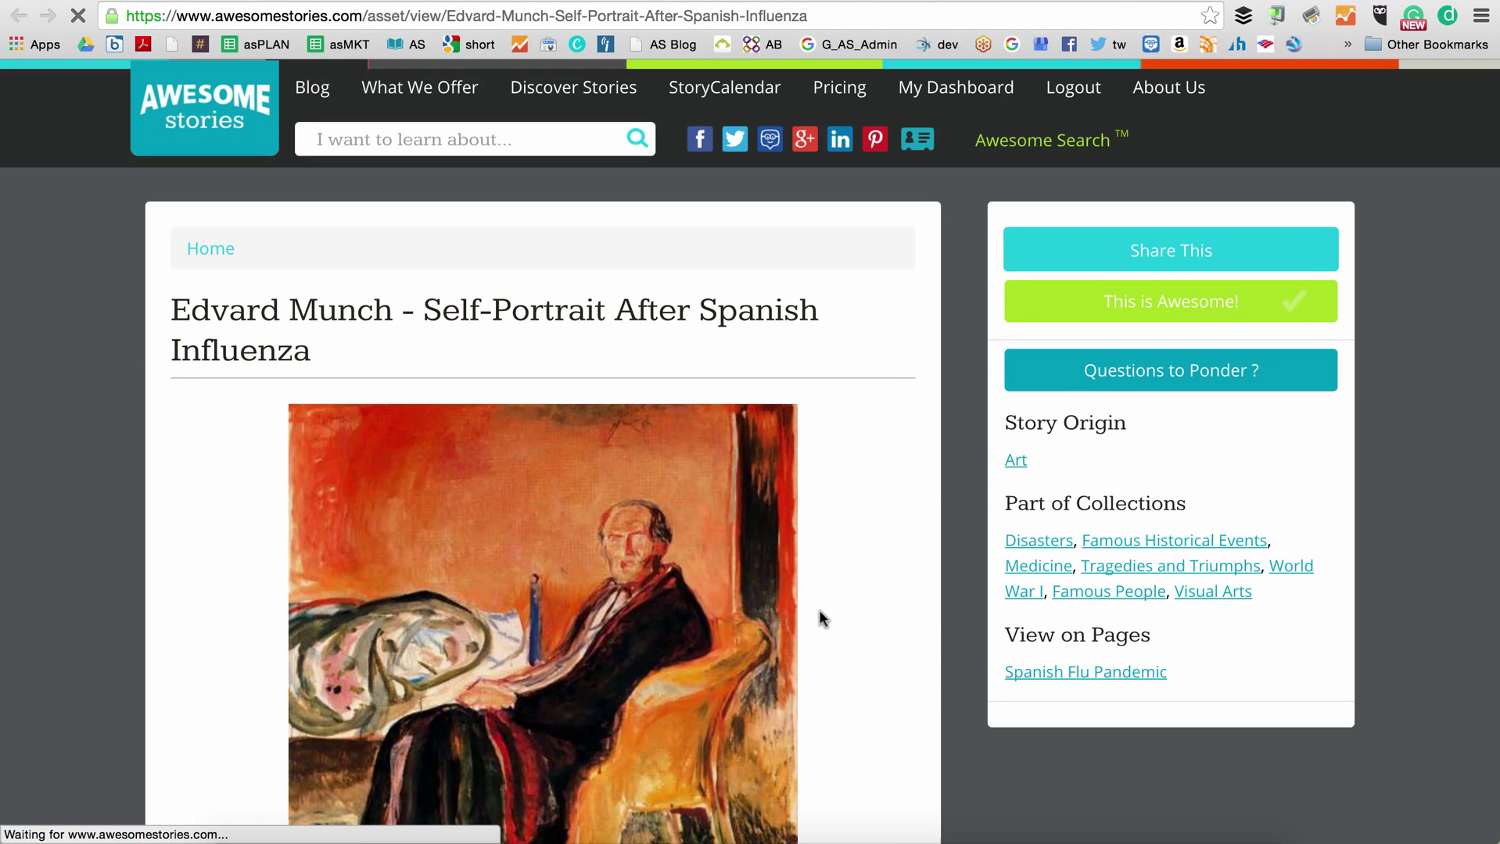
- Copy the Edvard Munch self-portrait page's web address and add it as a resource on the story's Research page
{"action": "scroll", "coordinate": [752, 713], "scroll_direction": "down", "scroll_amount": 1}
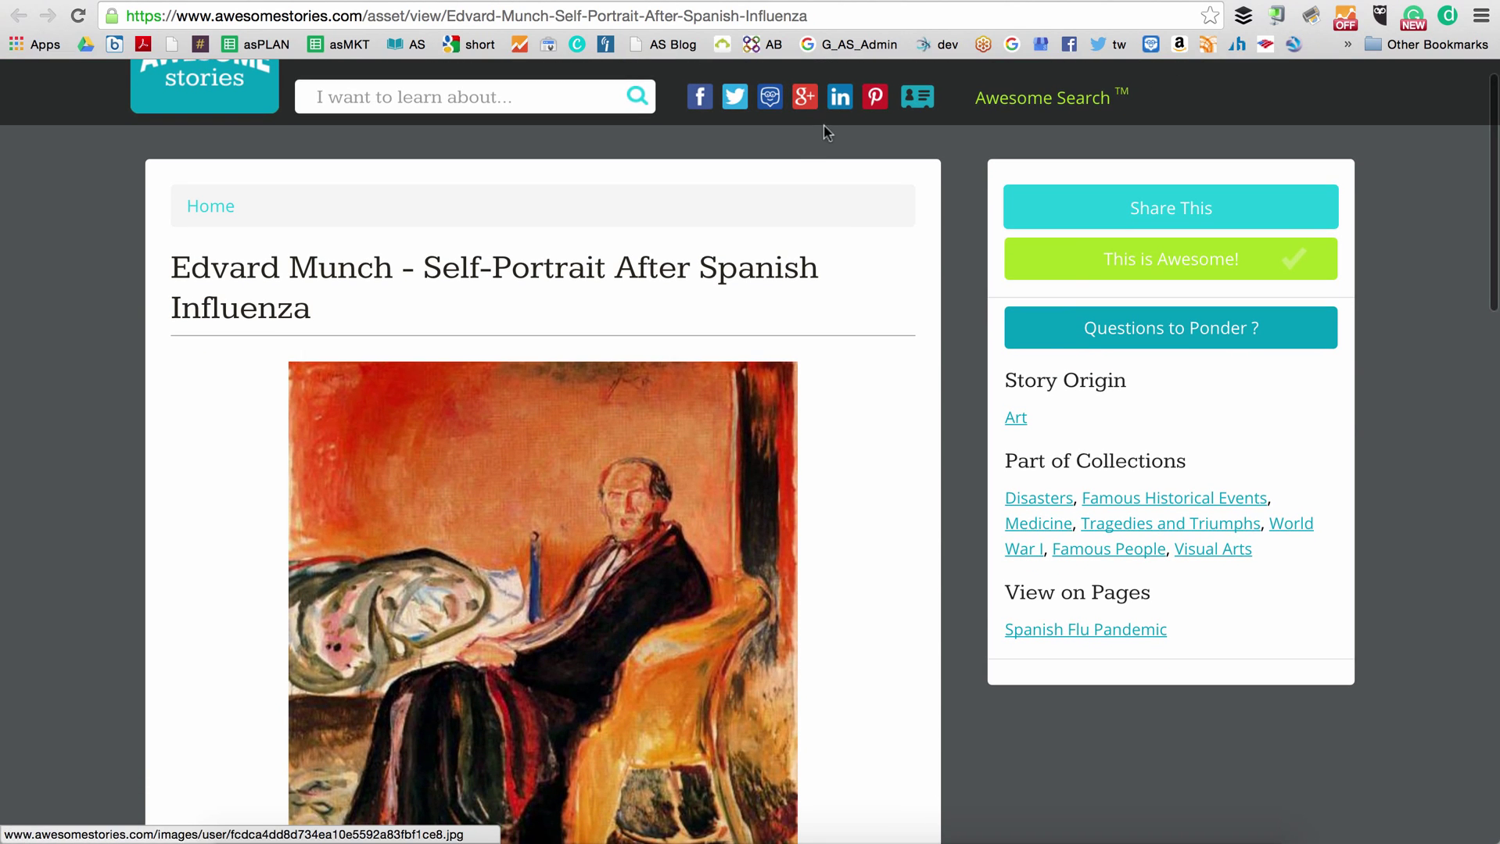
{"action": "left_click", "coordinate": [838, 19]}
{"action": "key", "text": "super+c"}
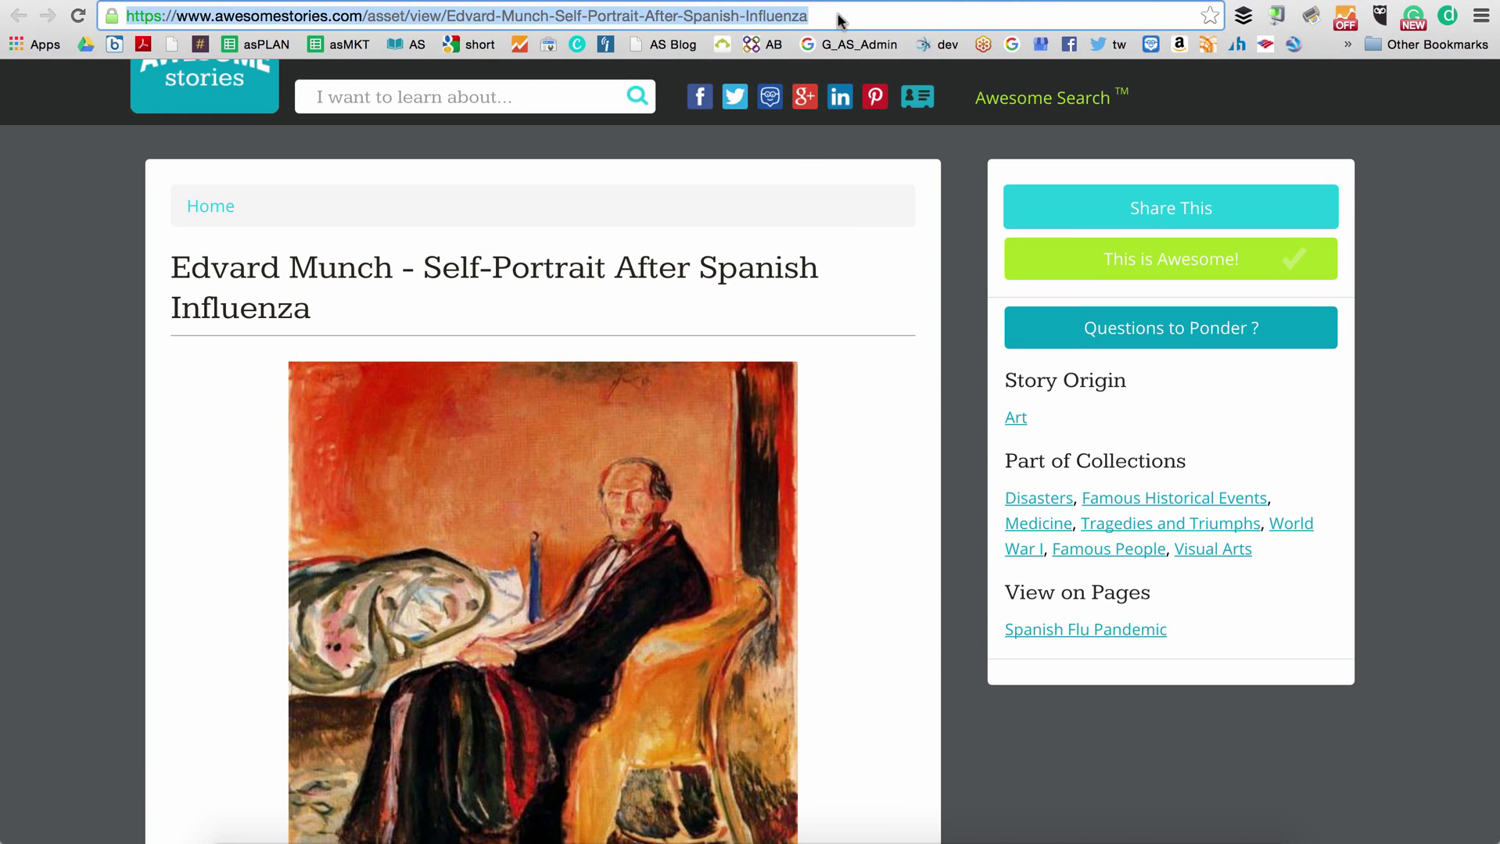
{"action": "left_click", "coordinate": [915, 1]}
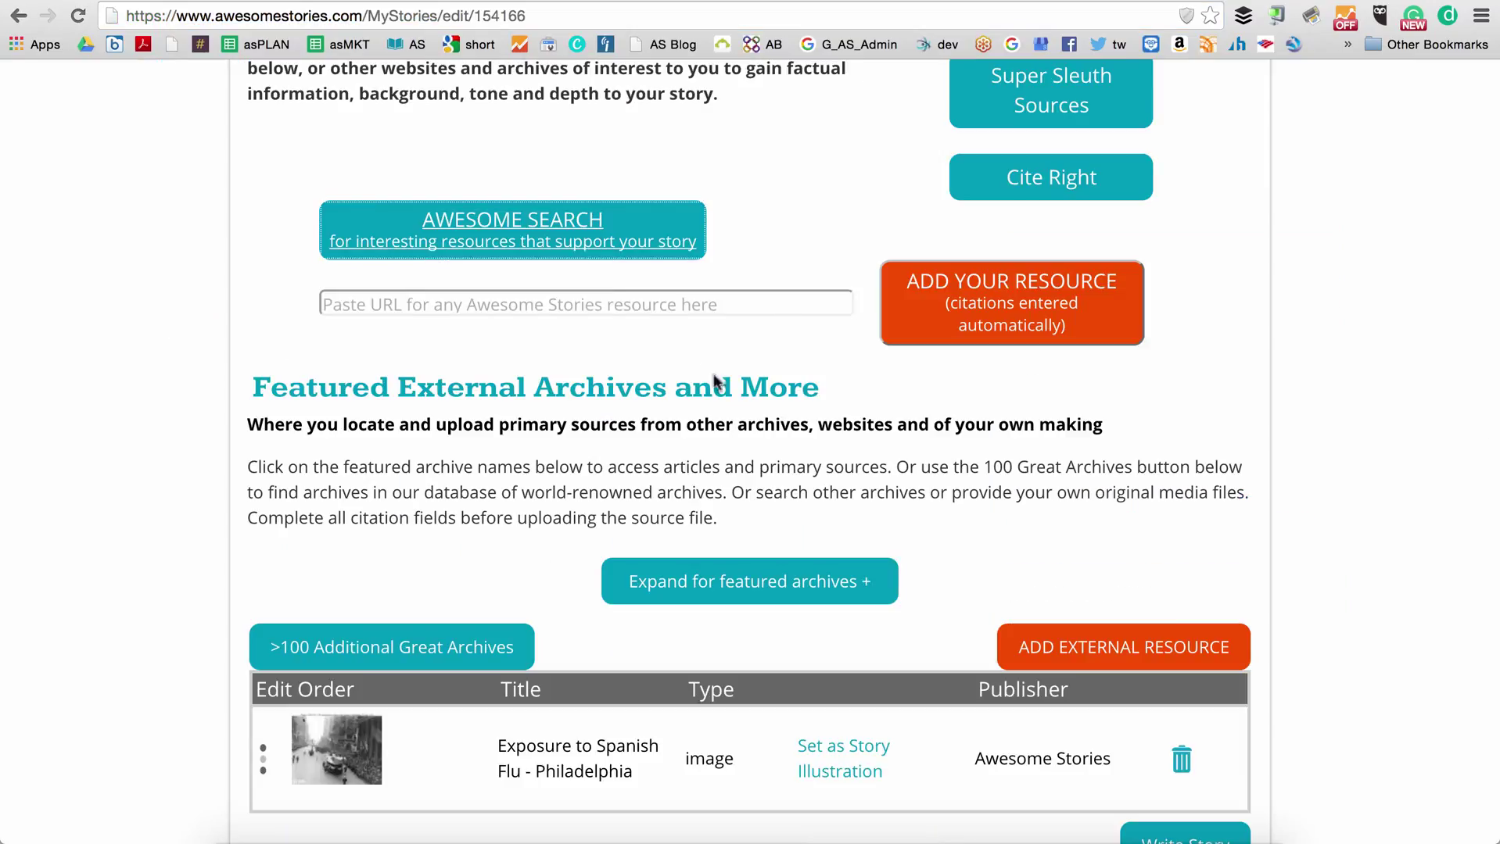
{"action": "left_click", "coordinate": [601, 303]}
{"action": "key", "text": "super+v"}
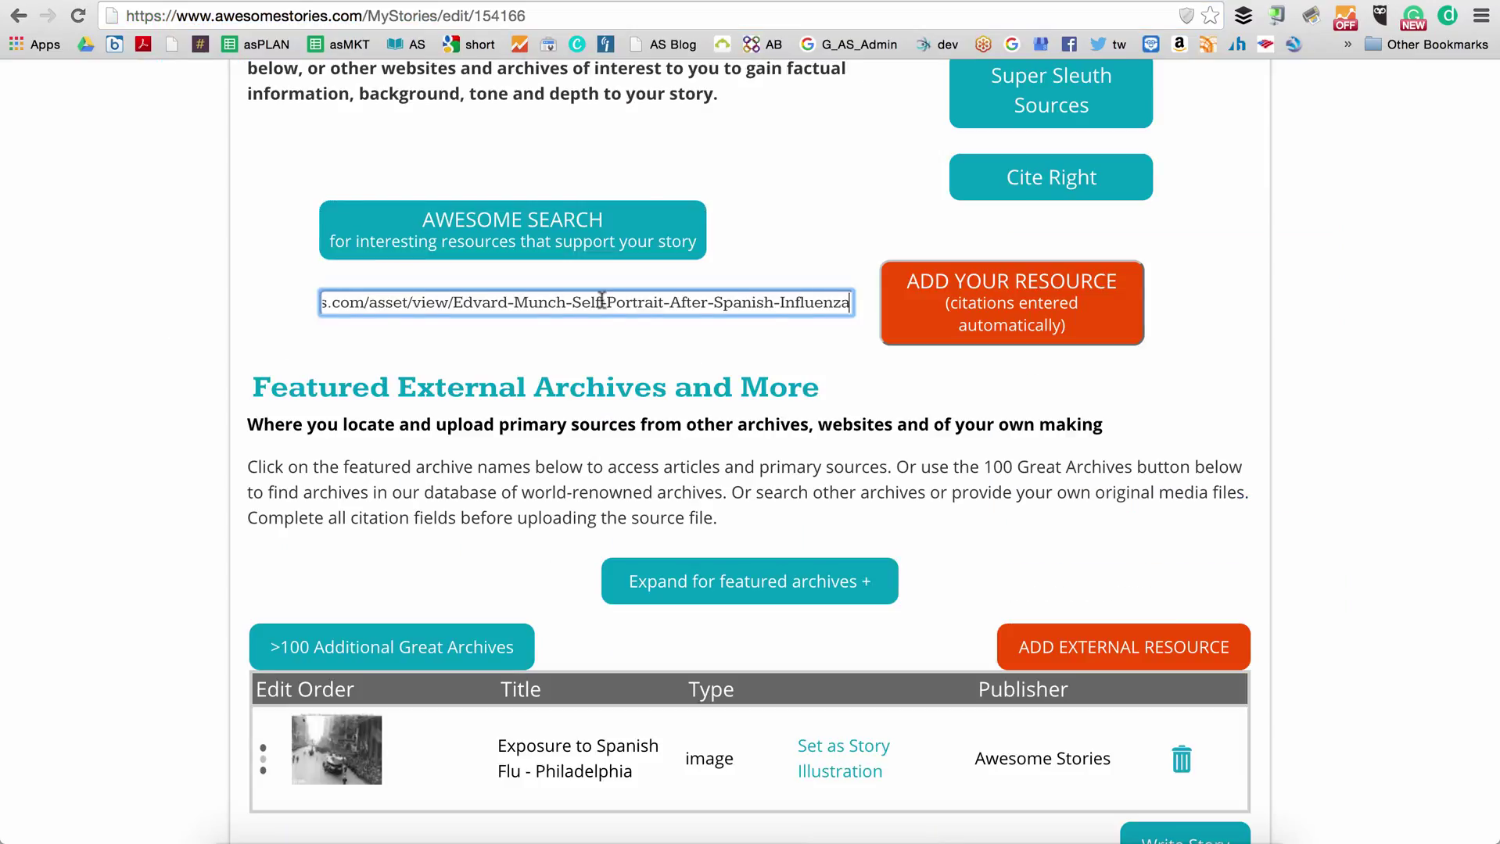
{"action": "left_click", "coordinate": [933, 327]}
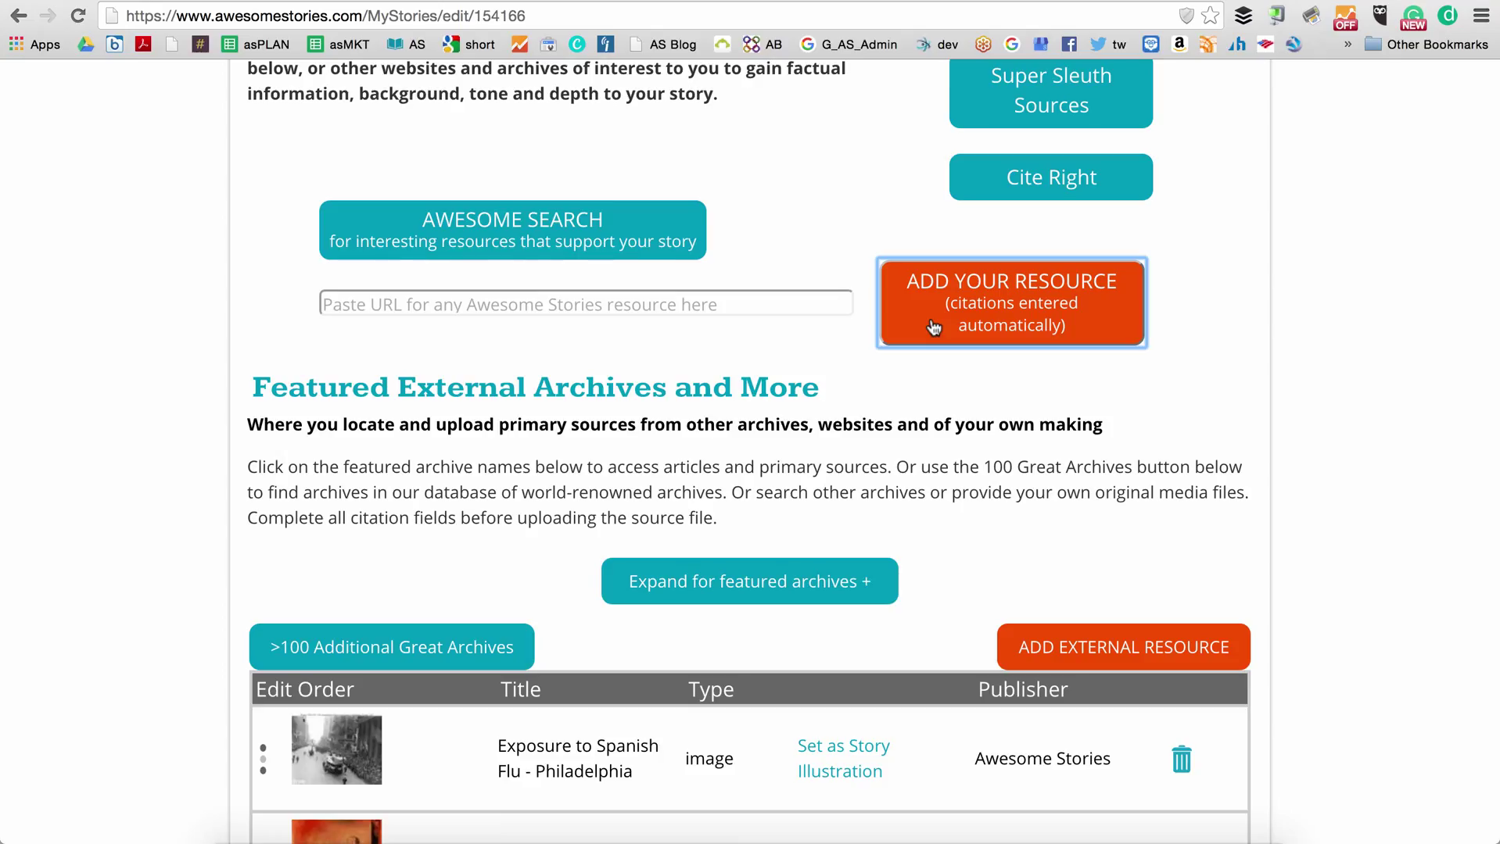
- Go back to the "spanish flu" search results and open the chapter "SICK SOLDIERS"
{"action": "left_click", "coordinate": [649, 238]}
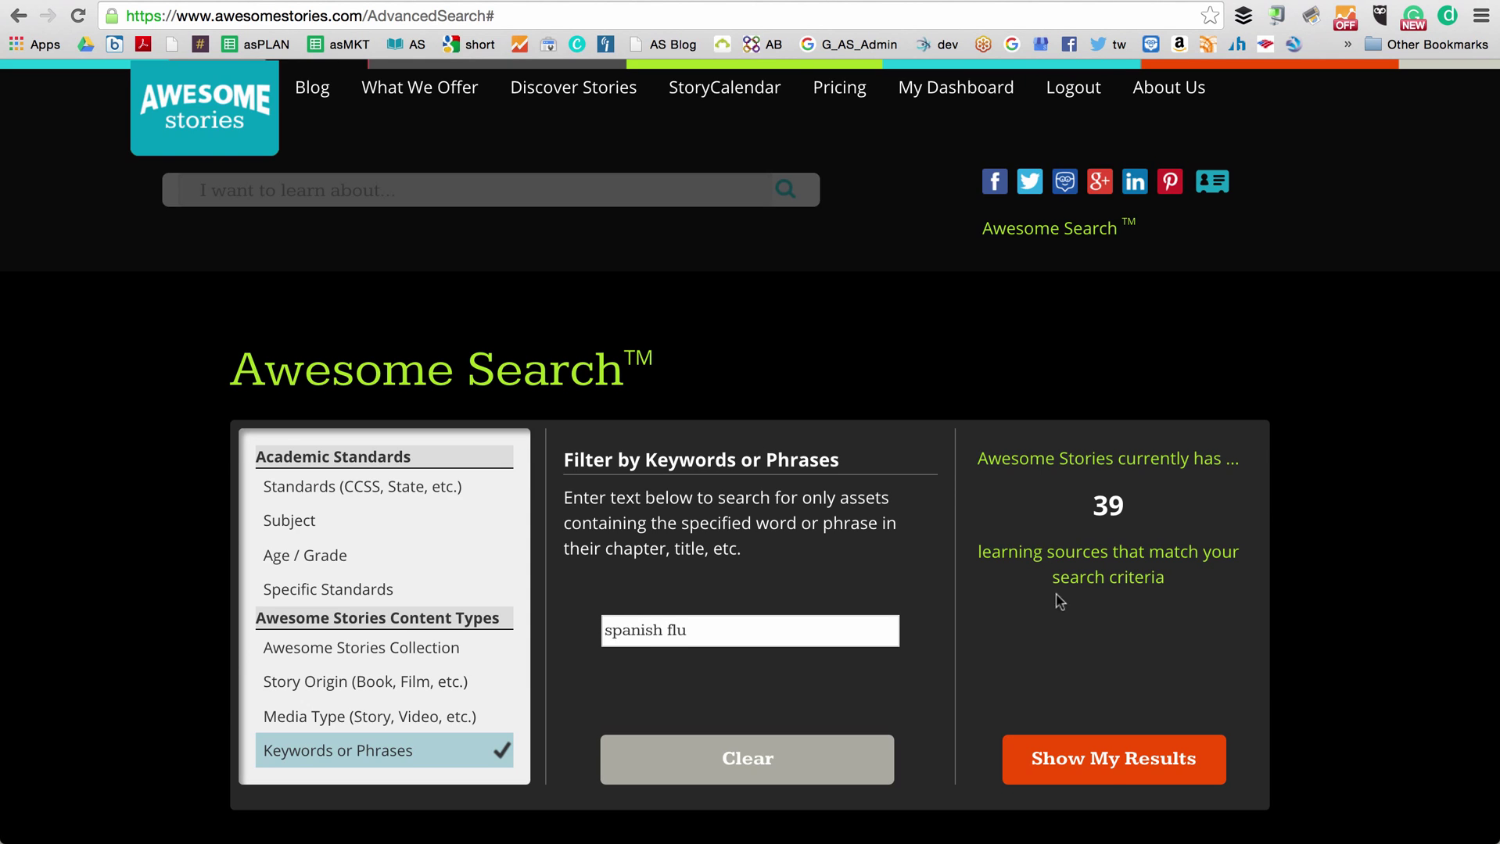
{"action": "scroll", "coordinate": [1044, 602], "scroll_direction": "down", "scroll_amount": 8}
{"action": "scroll", "coordinate": [1044, 609], "scroll_direction": "down", "scroll_amount": 4}
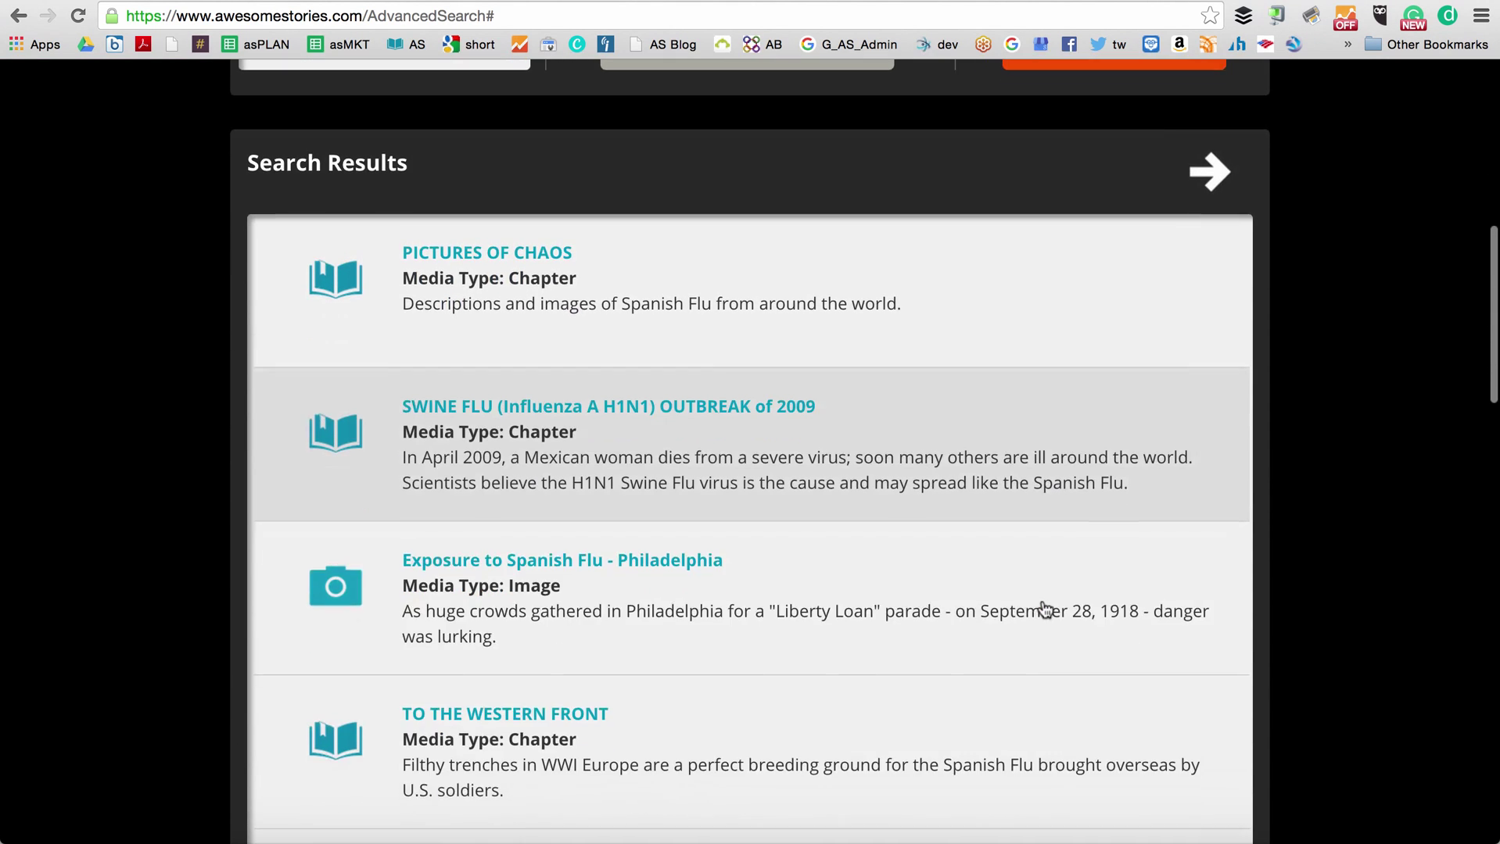
{"action": "scroll", "coordinate": [1045, 609], "scroll_direction": "down", "scroll_amount": 3}
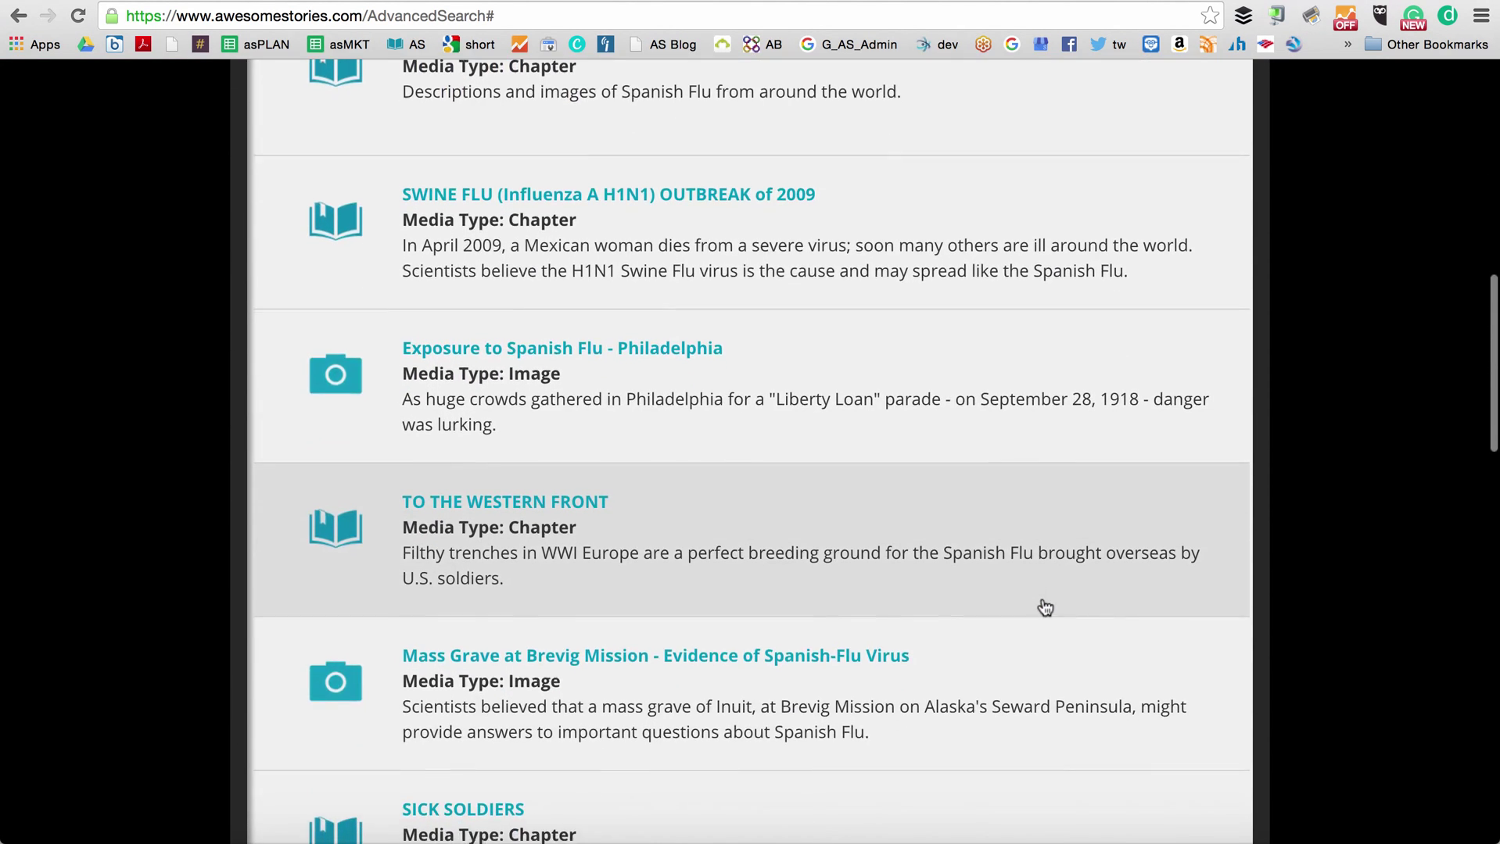
{"action": "scroll", "coordinate": [1044, 608], "scroll_direction": "down", "scroll_amount": 1}
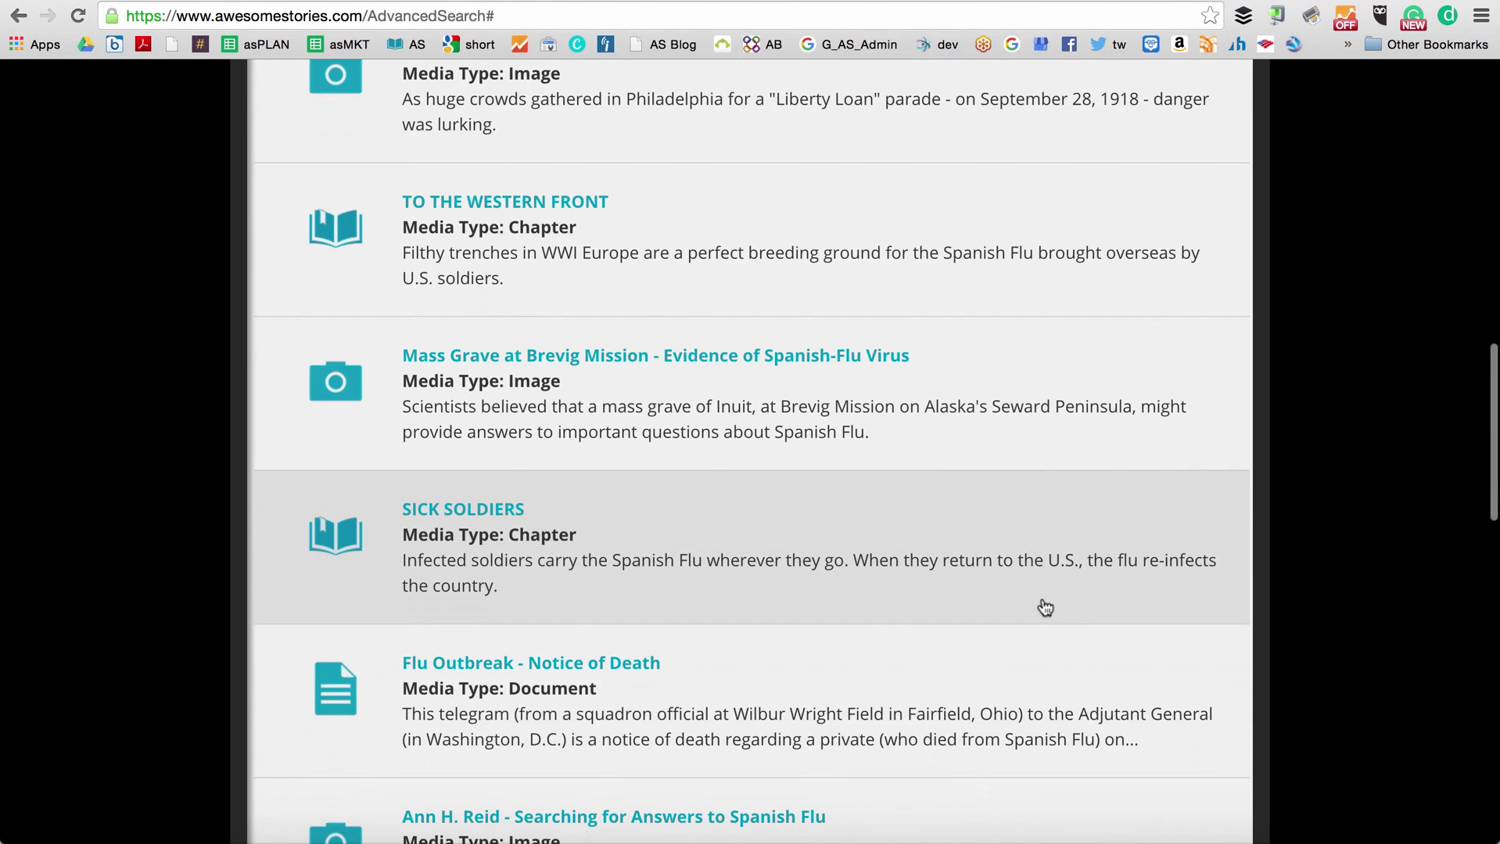
{"action": "left_click", "coordinate": [509, 516]}
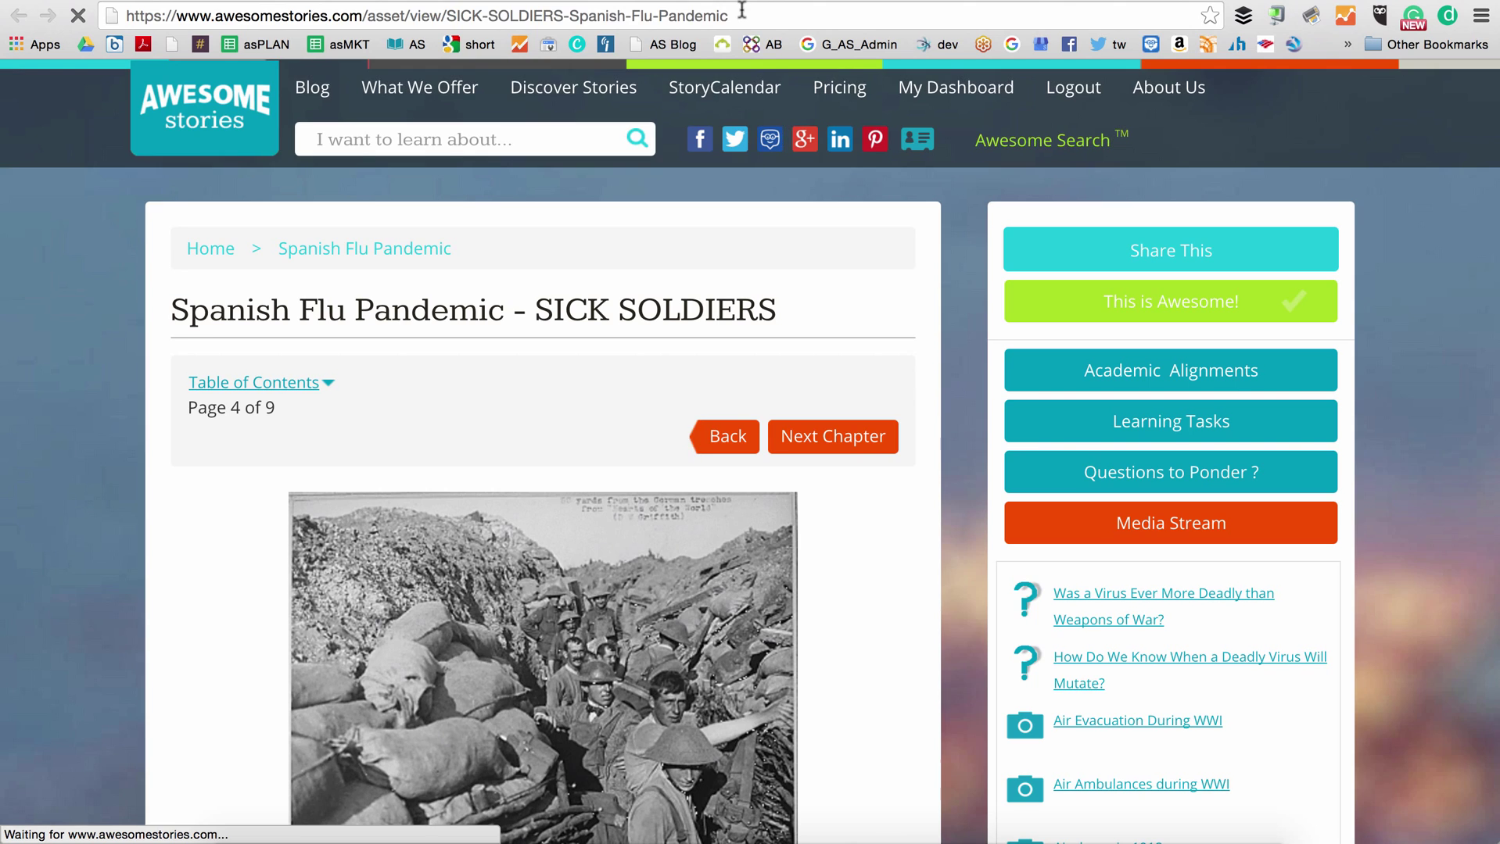
- Copy the "SICK SOLDIERS" chapter's web address and add it as a resource on the story's Research page
{"action": "left_click", "coordinate": [741, 11]}
{"action": "key", "text": "ctrl+c"}
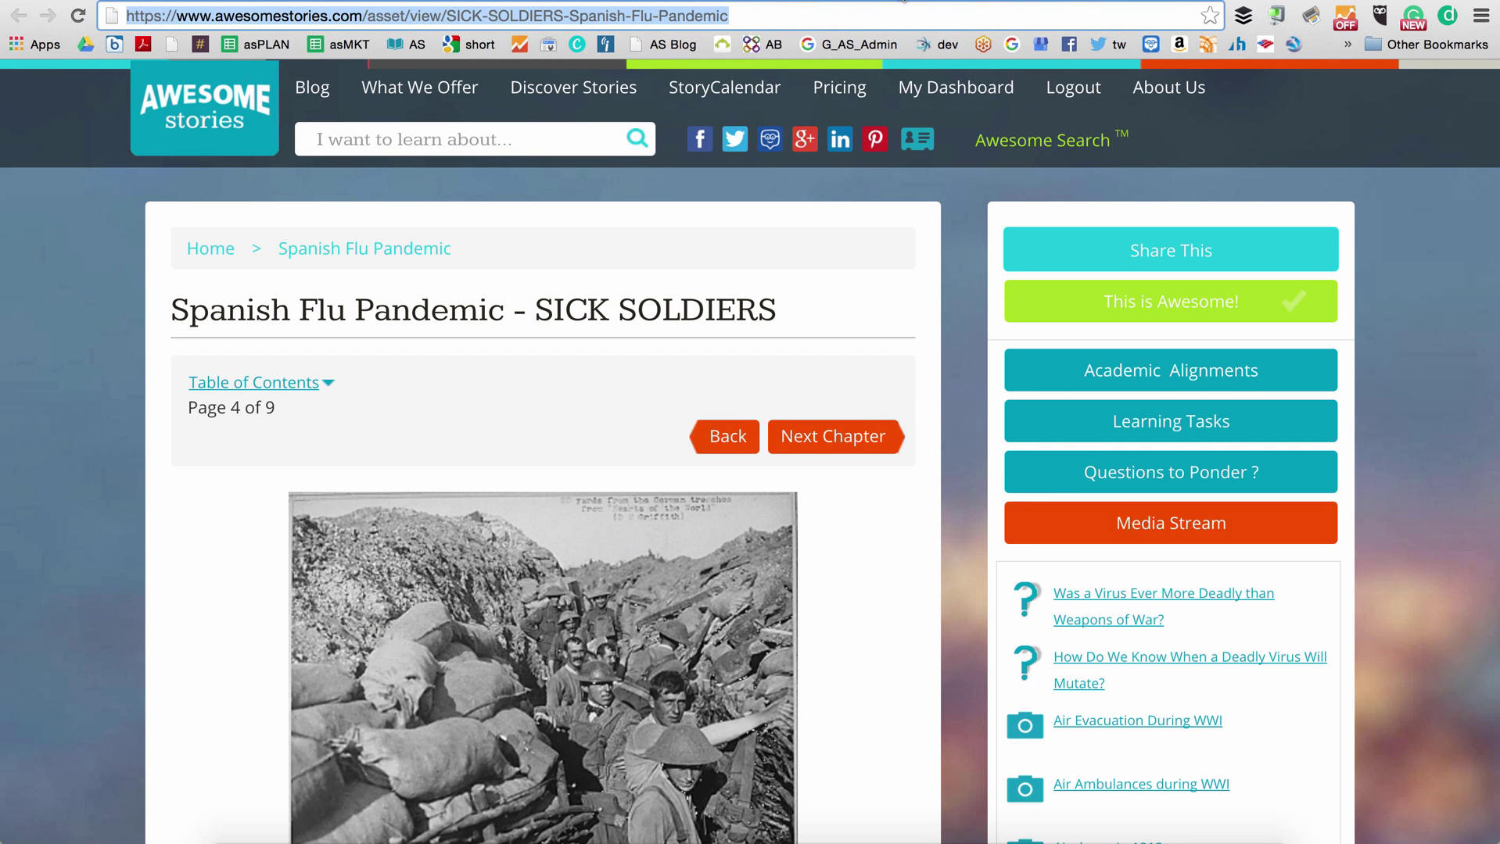
{"action": "left_click", "coordinate": [987, 1]}
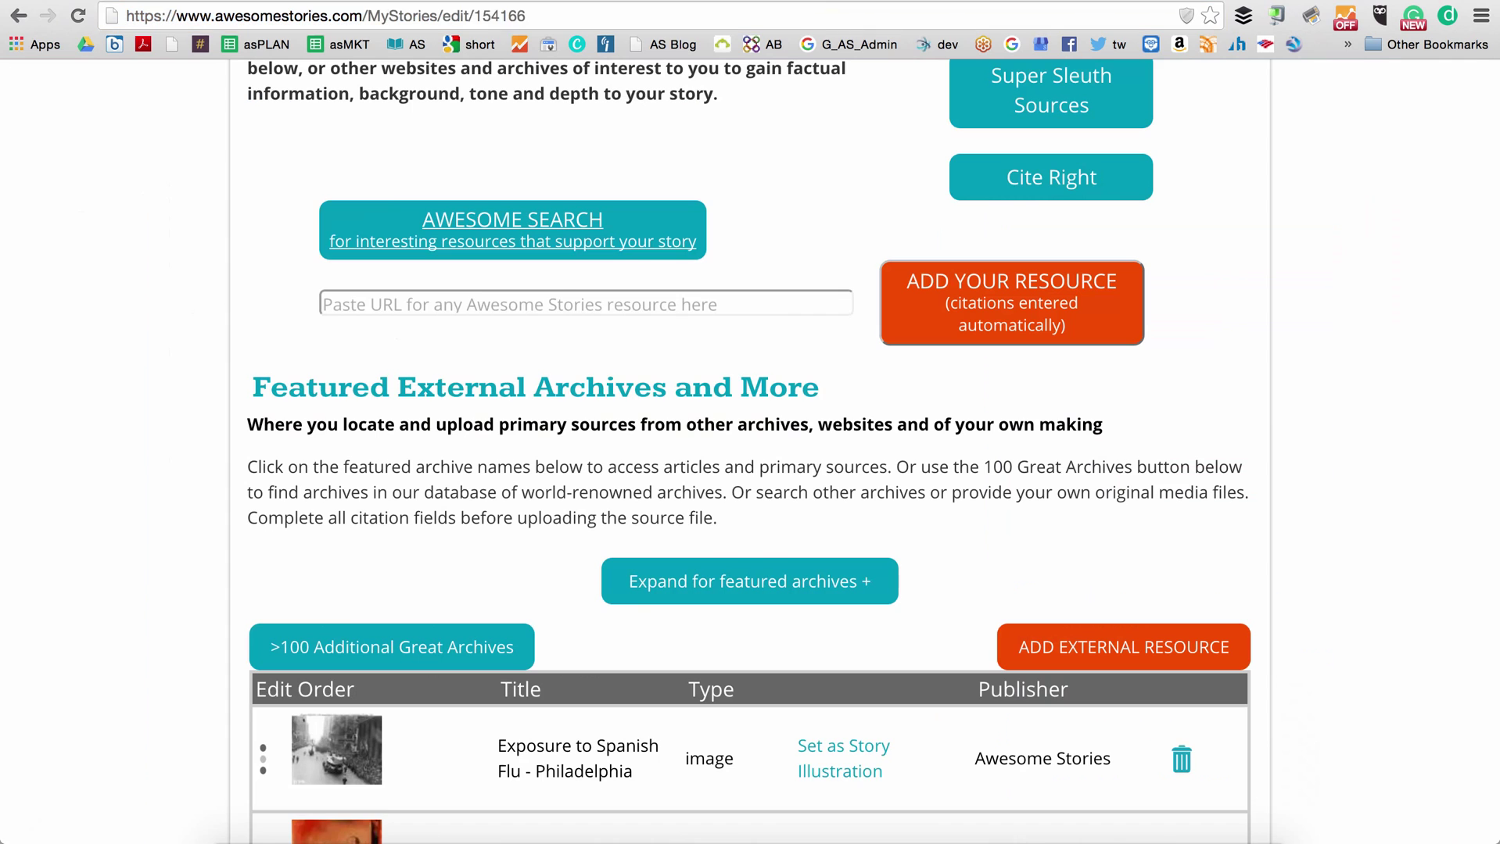
{"action": "left_click", "coordinate": [489, 303]}
{"action": "key", "text": "ctrl+v"}
{"action": "left_click", "coordinate": [1008, 316]}
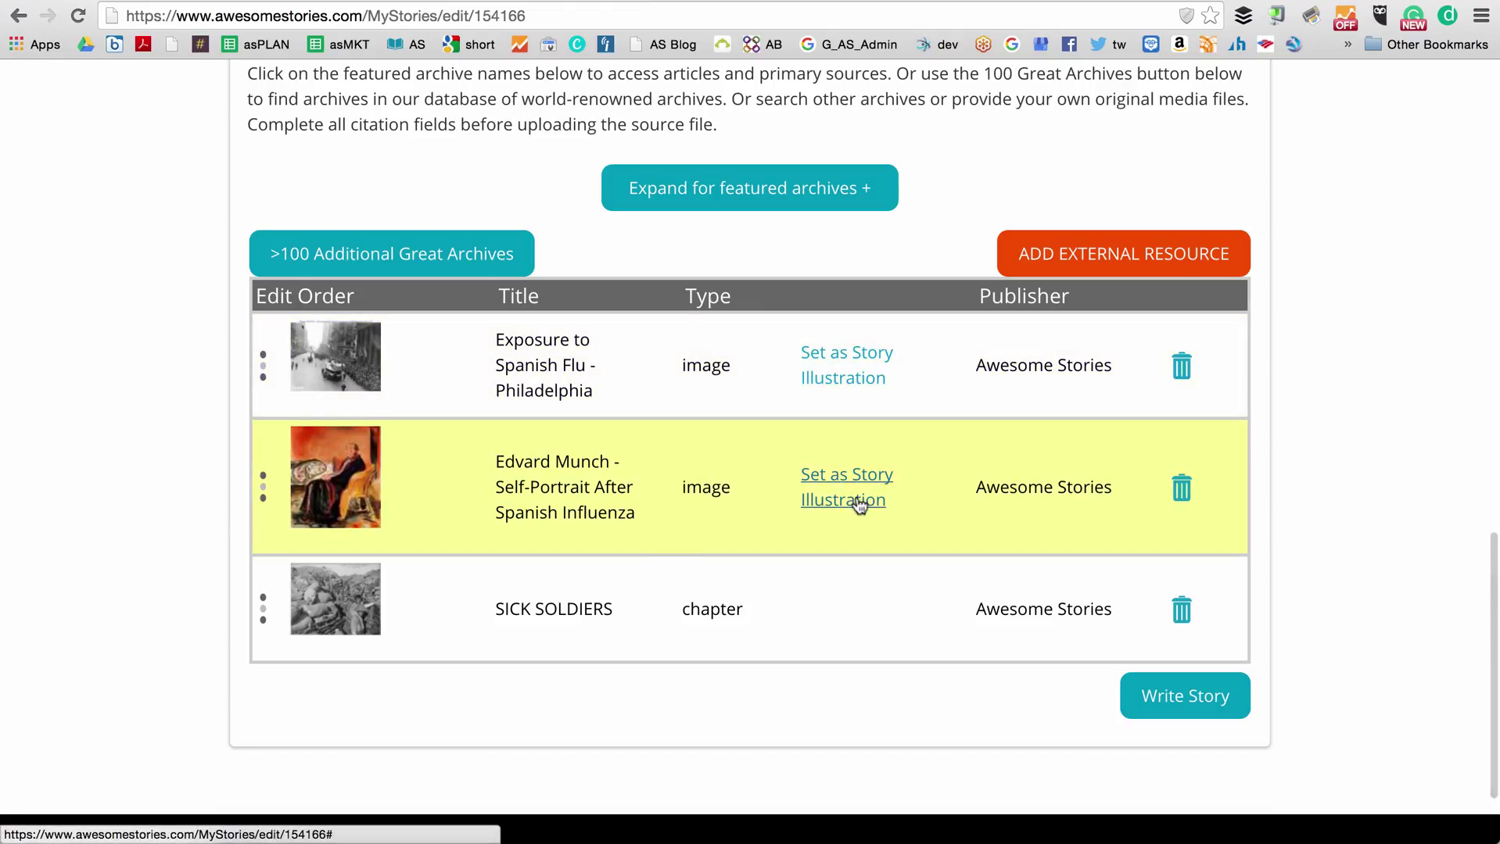
- Set the Edvard Munch self-portrait as the story illustration
{"action": "left_click", "coordinate": [857, 499]}
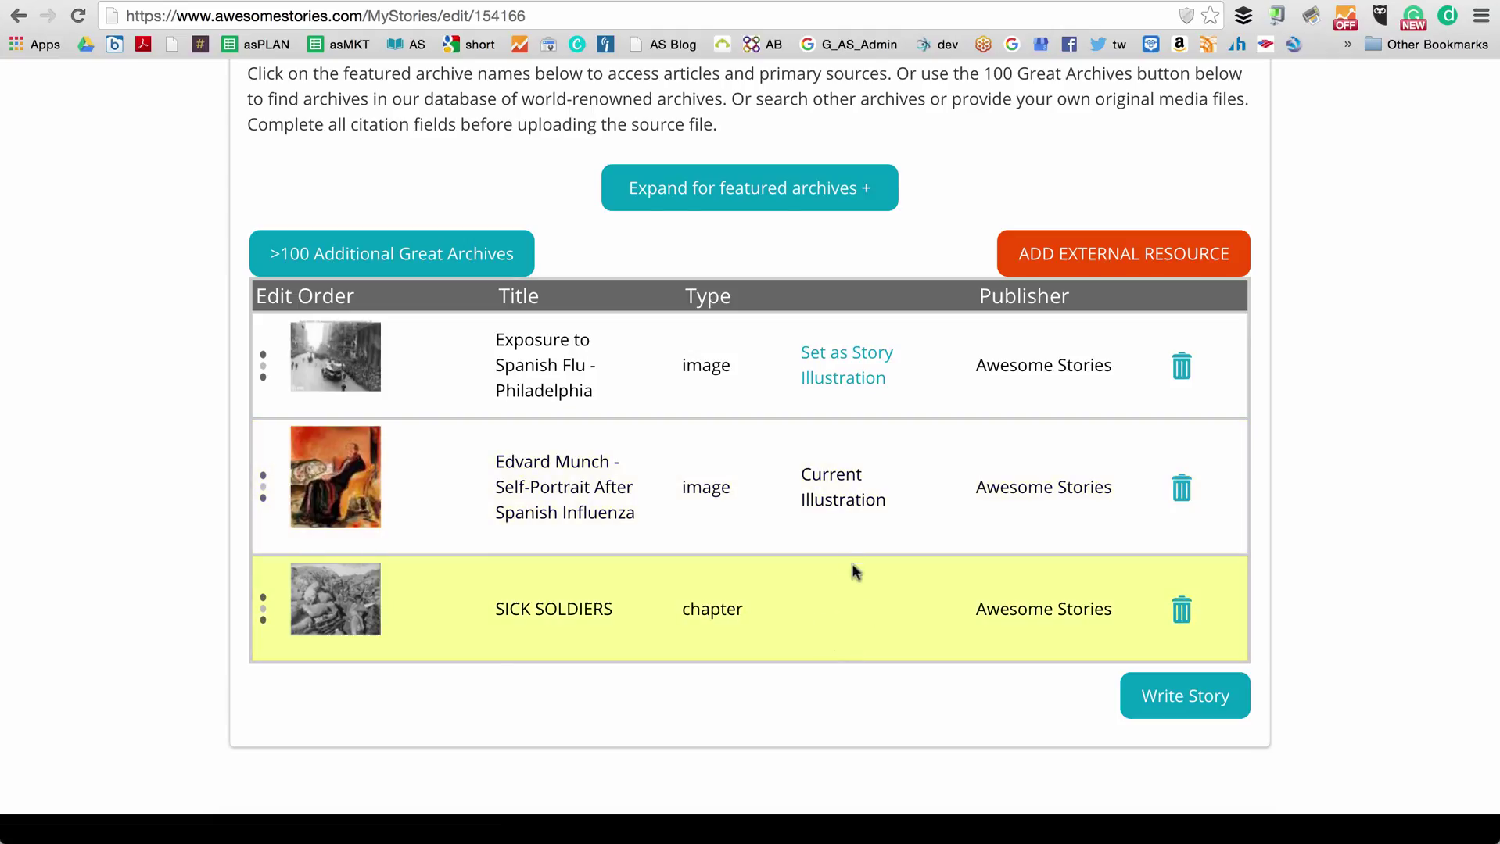
- Expand the featured external archives and open the Library of Congress main search from its tutorial page
{"action": "scroll", "coordinate": [847, 557], "scroll_direction": "up", "scroll_amount": 6}
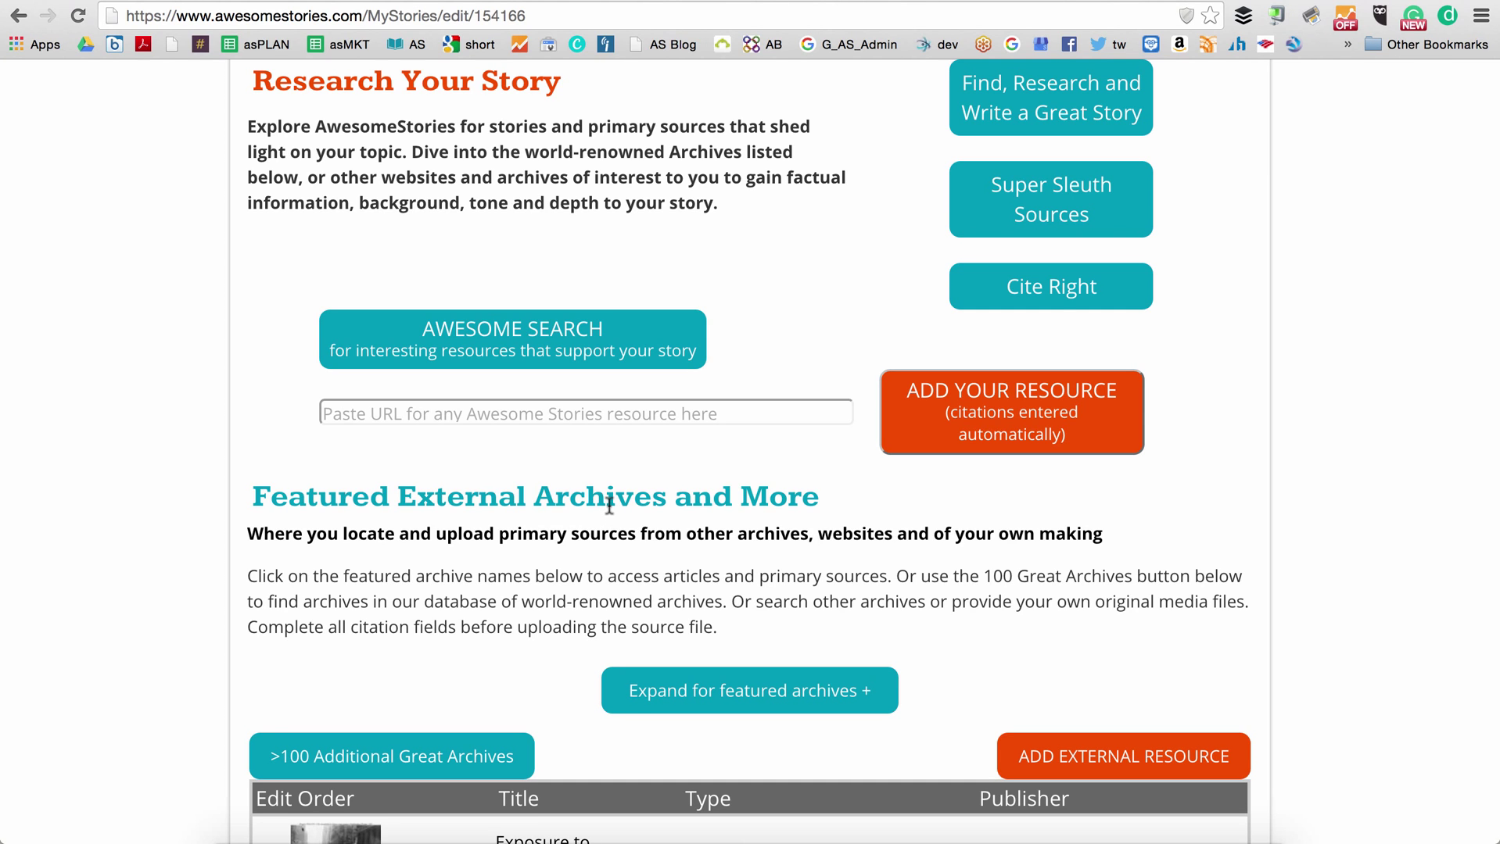
{"action": "scroll", "coordinate": [629, 563], "scroll_direction": "down", "scroll_amount": 5}
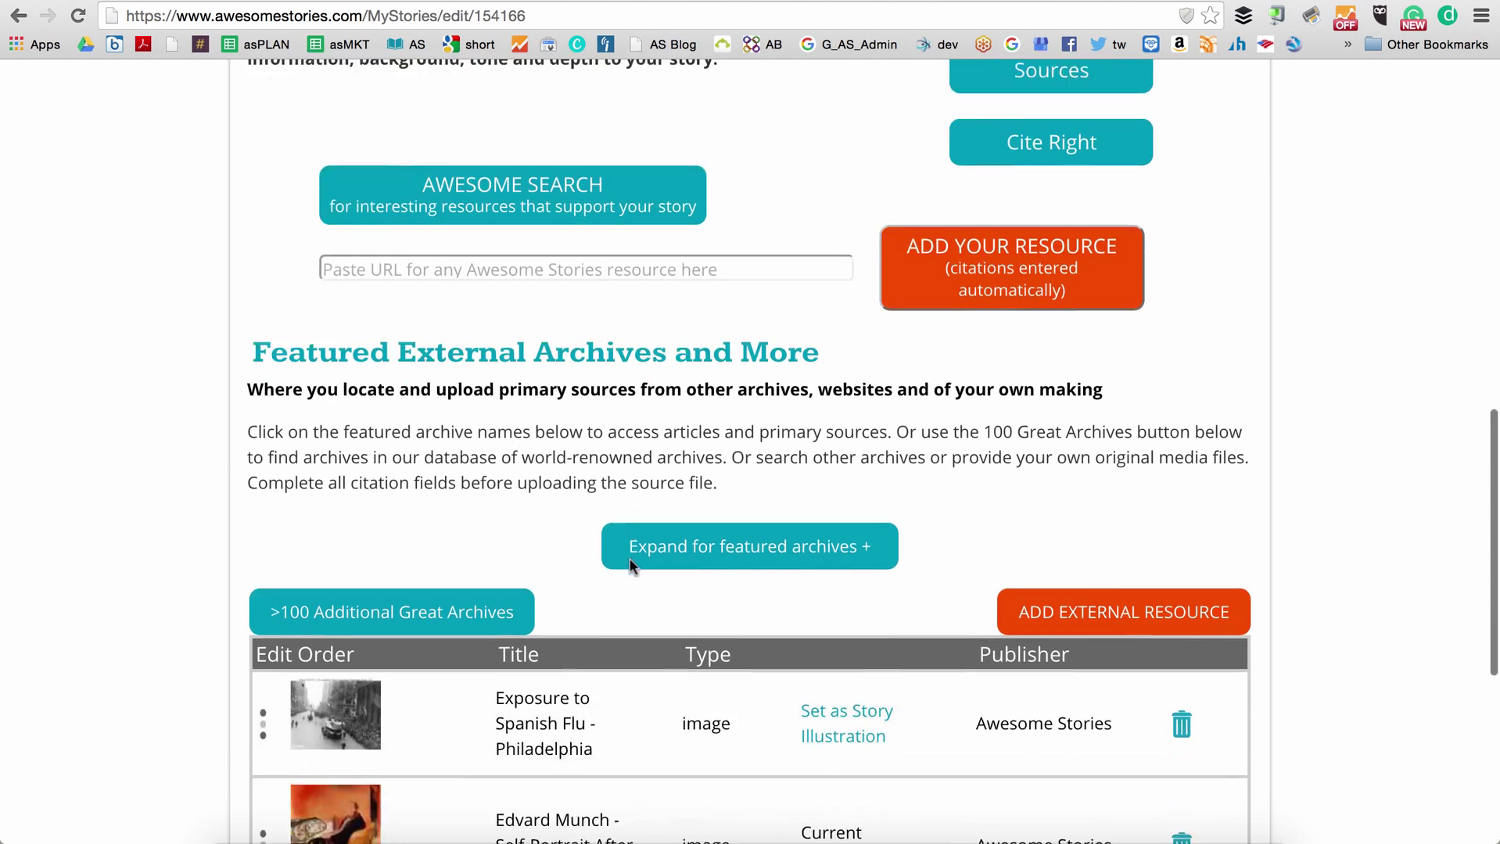
{"action": "left_click", "coordinate": [701, 524]}
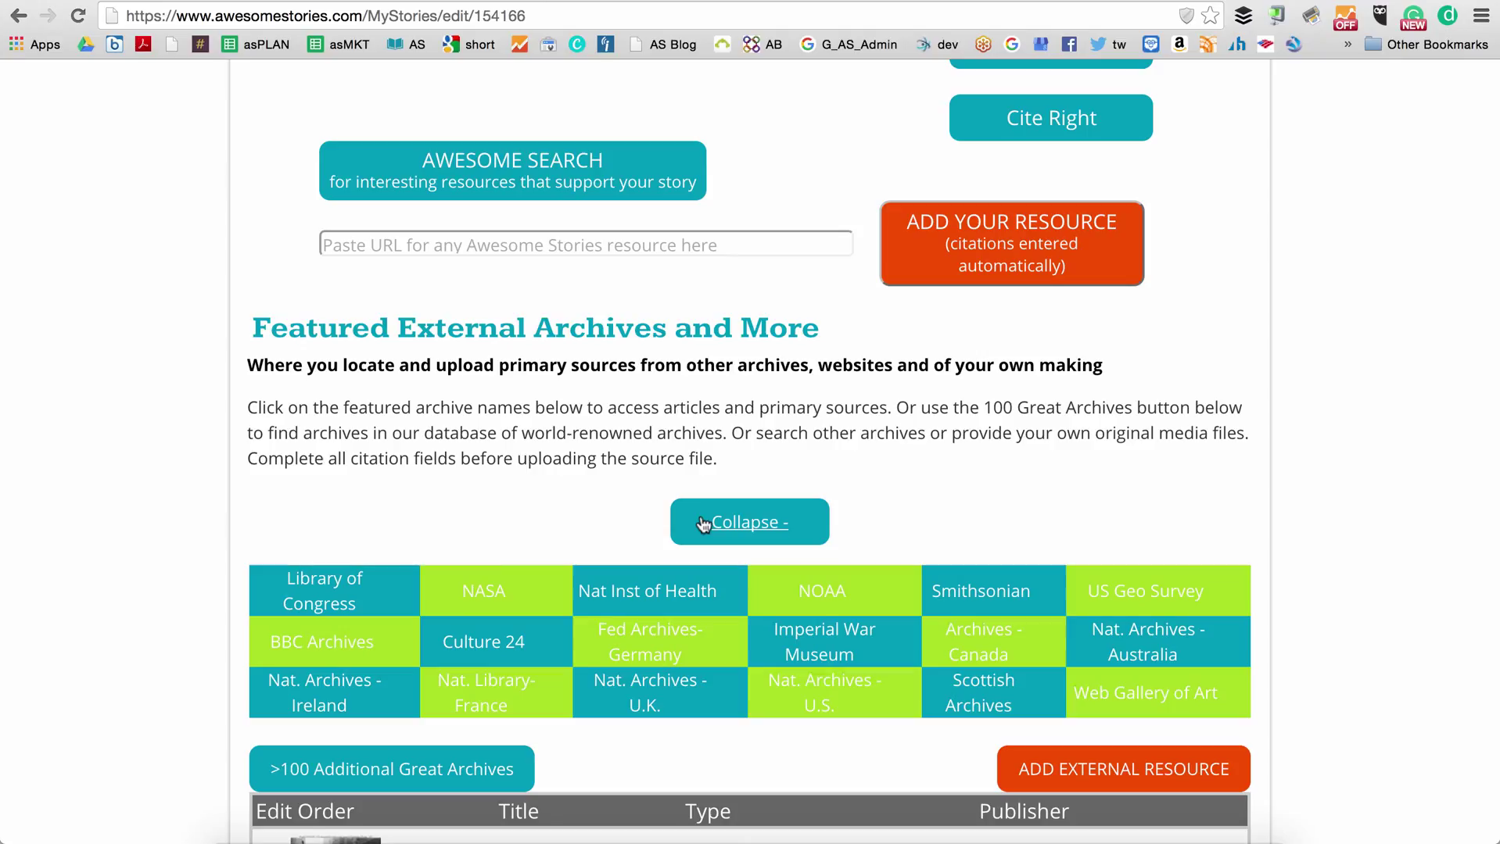
{"action": "left_click", "coordinate": [354, 599]}
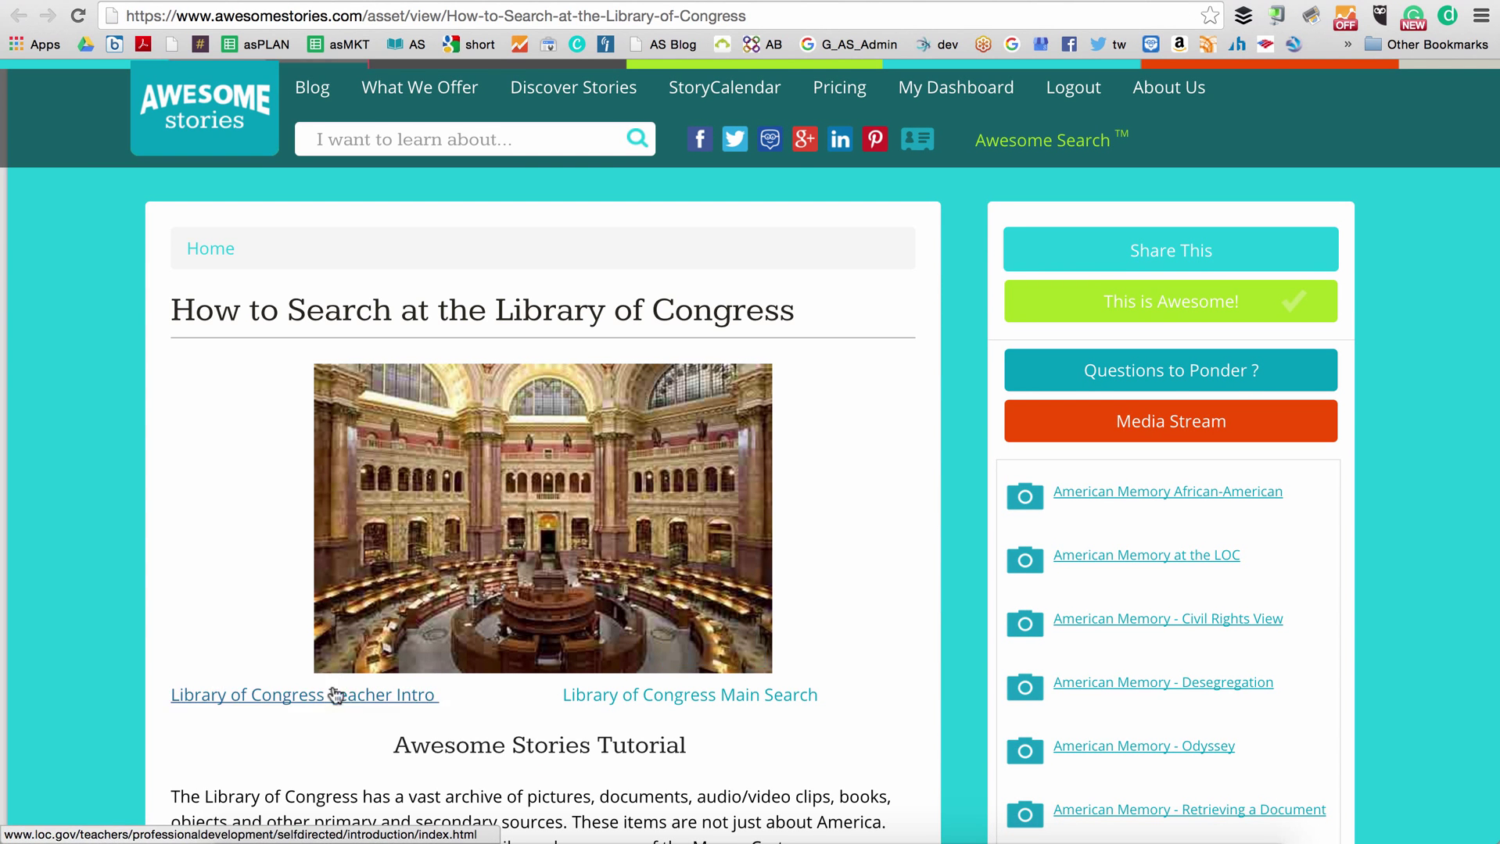
{"action": "left_click", "coordinate": [659, 698]}
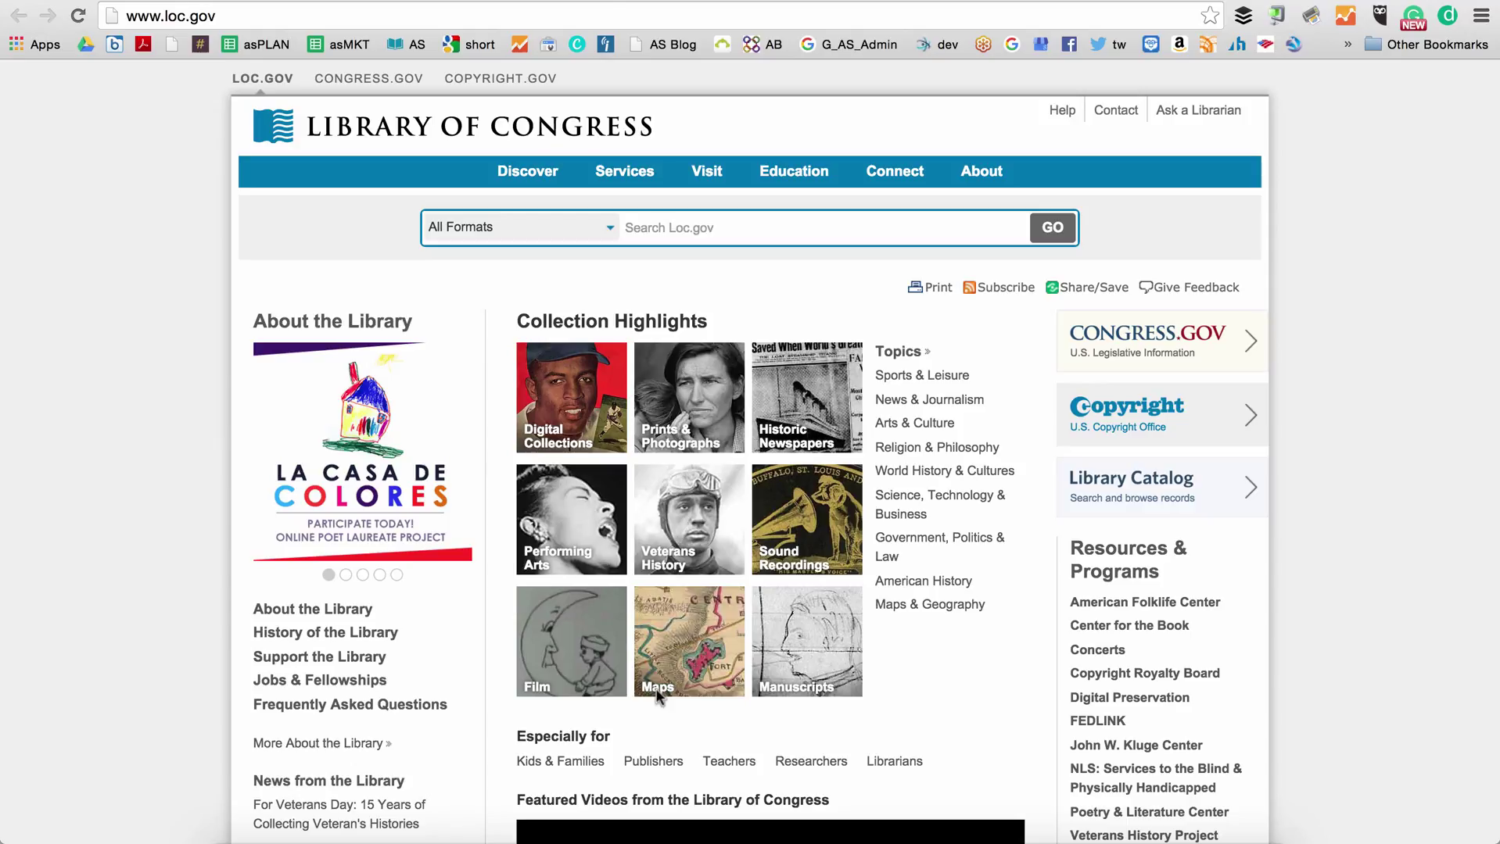
- From the Prints & Photographs collection, open the item "Winning the war from the clouds" and its 197.9 KB JPEG version
{"action": "left_click", "coordinate": [715, 423]}
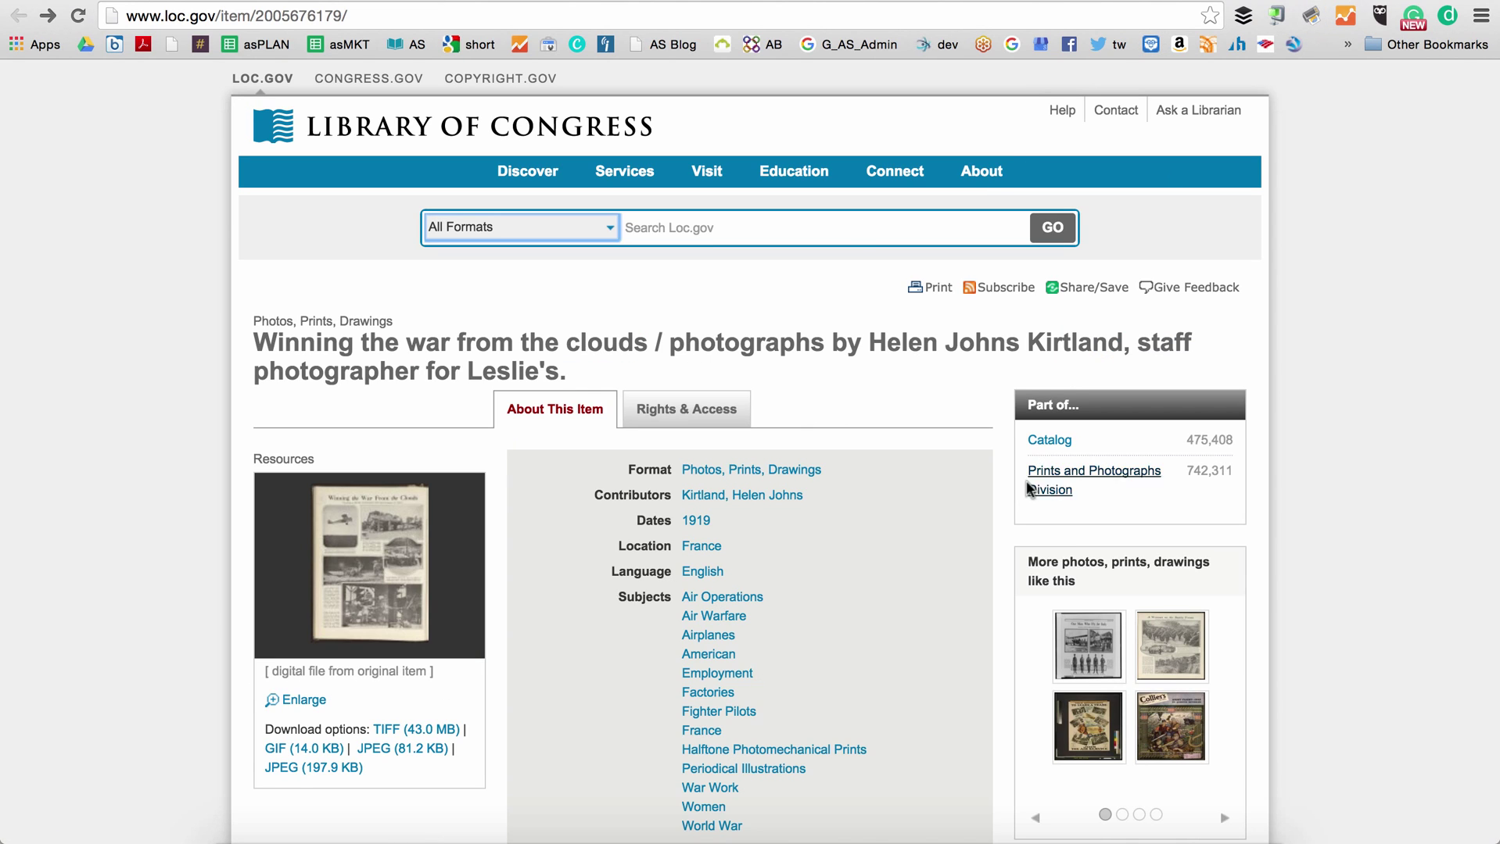
{"action": "scroll", "coordinate": [873, 590], "scroll_direction": "down", "scroll_amount": 3}
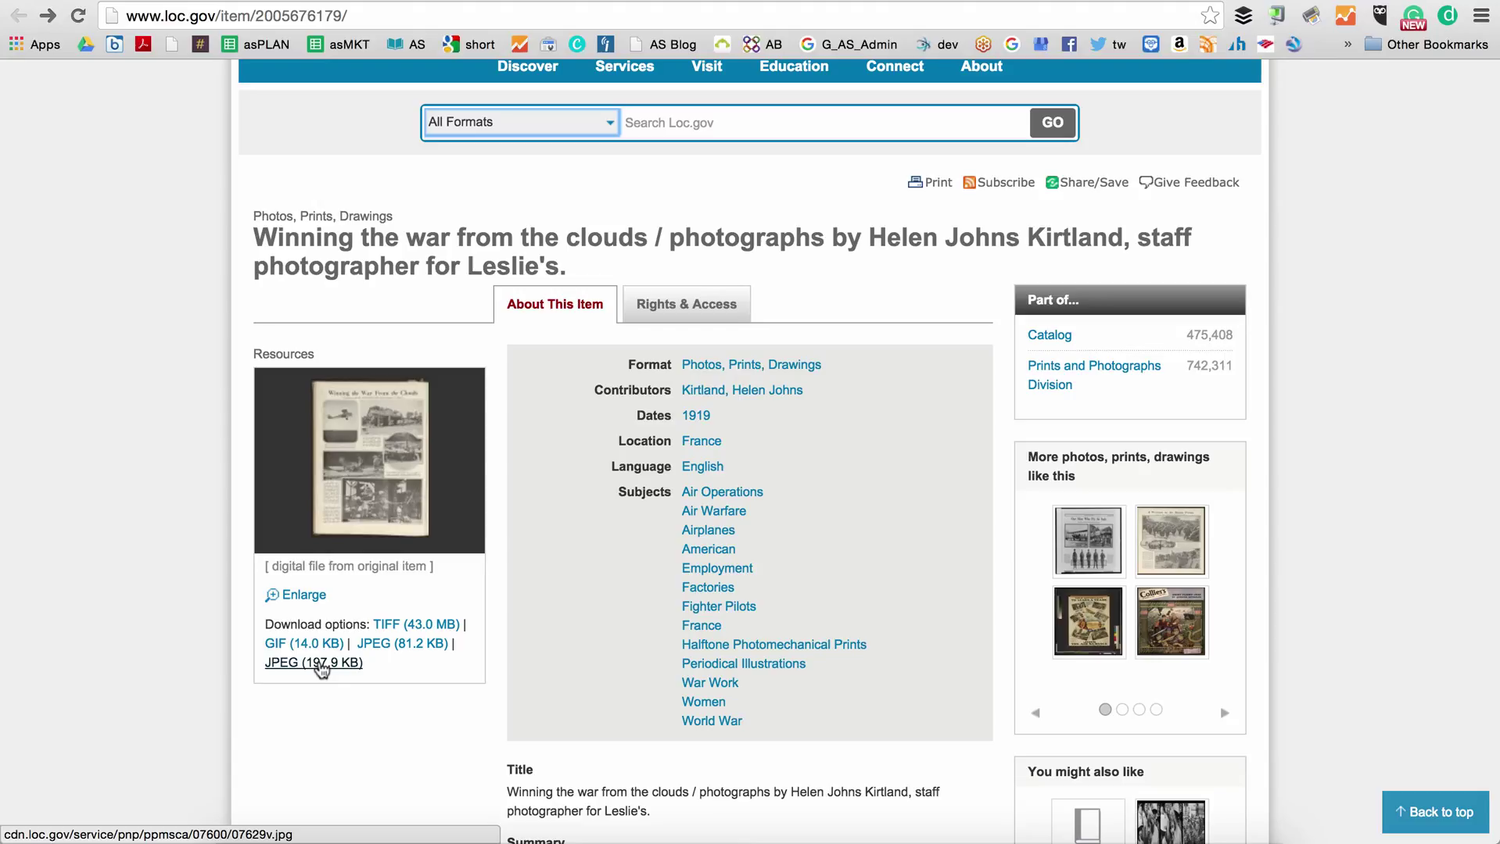
{"action": "left_click", "coordinate": [319, 663]}
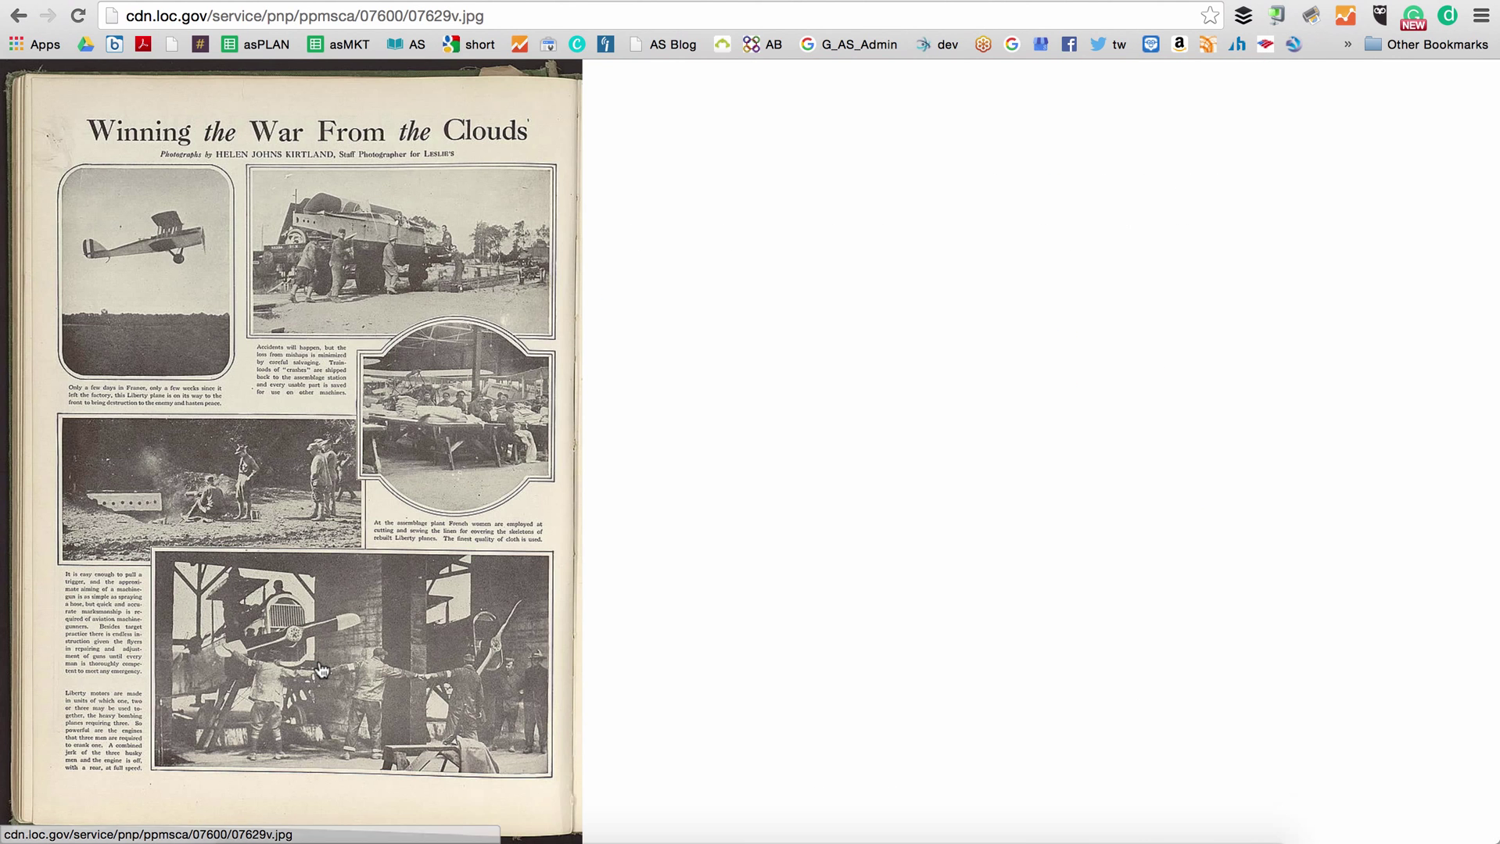
- Save the page image to the Desktop as "WWI from the clouds Helen Johns Kirtland"
{"action": "right_click", "coordinate": [401, 353]}
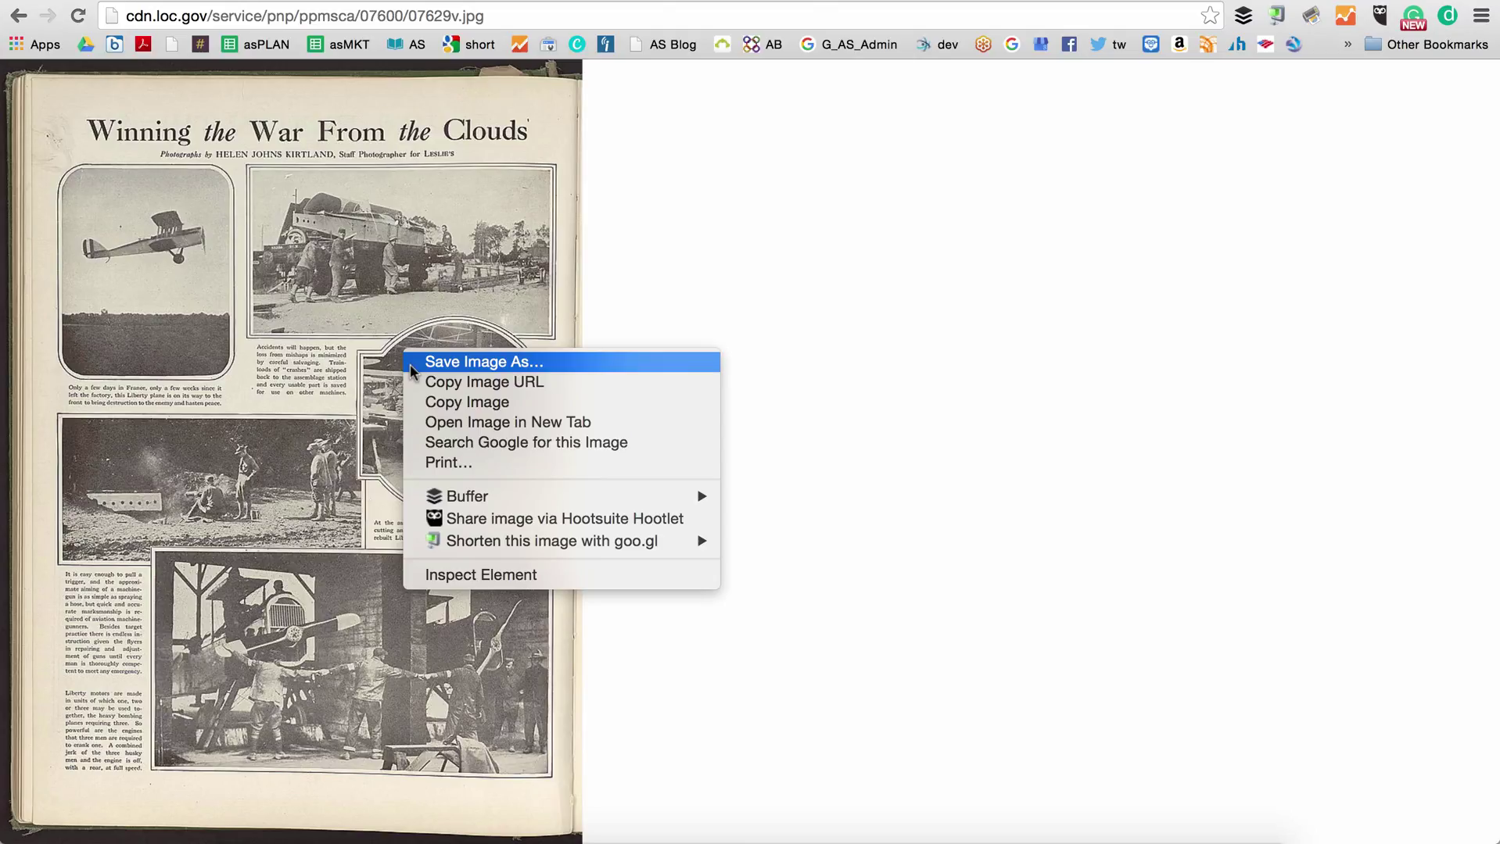
{"action": "left_click", "coordinate": [409, 365]}
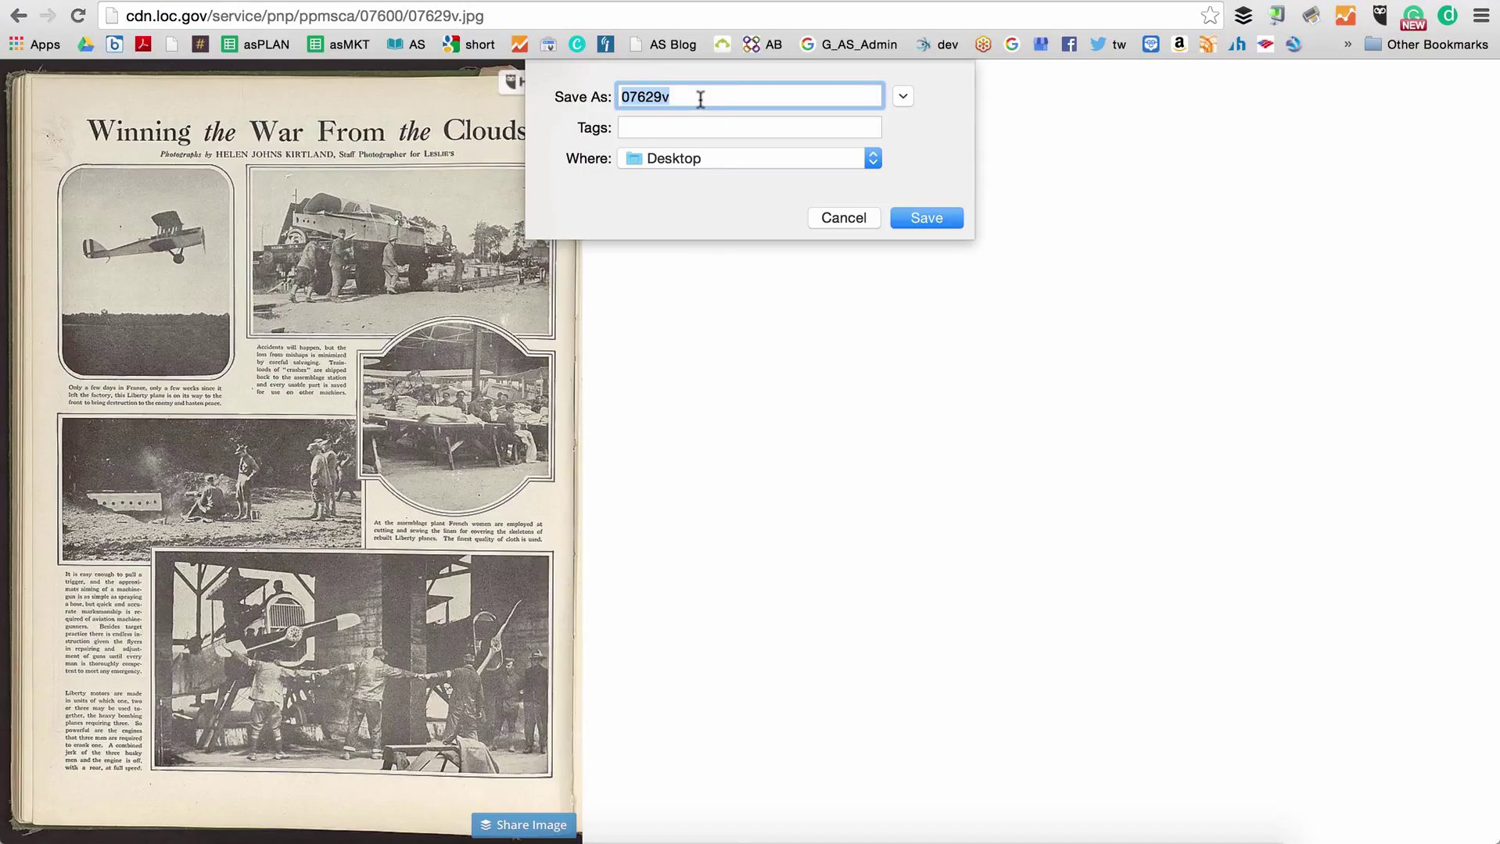
{"action": "type", "text": "WWI from the clouds"}
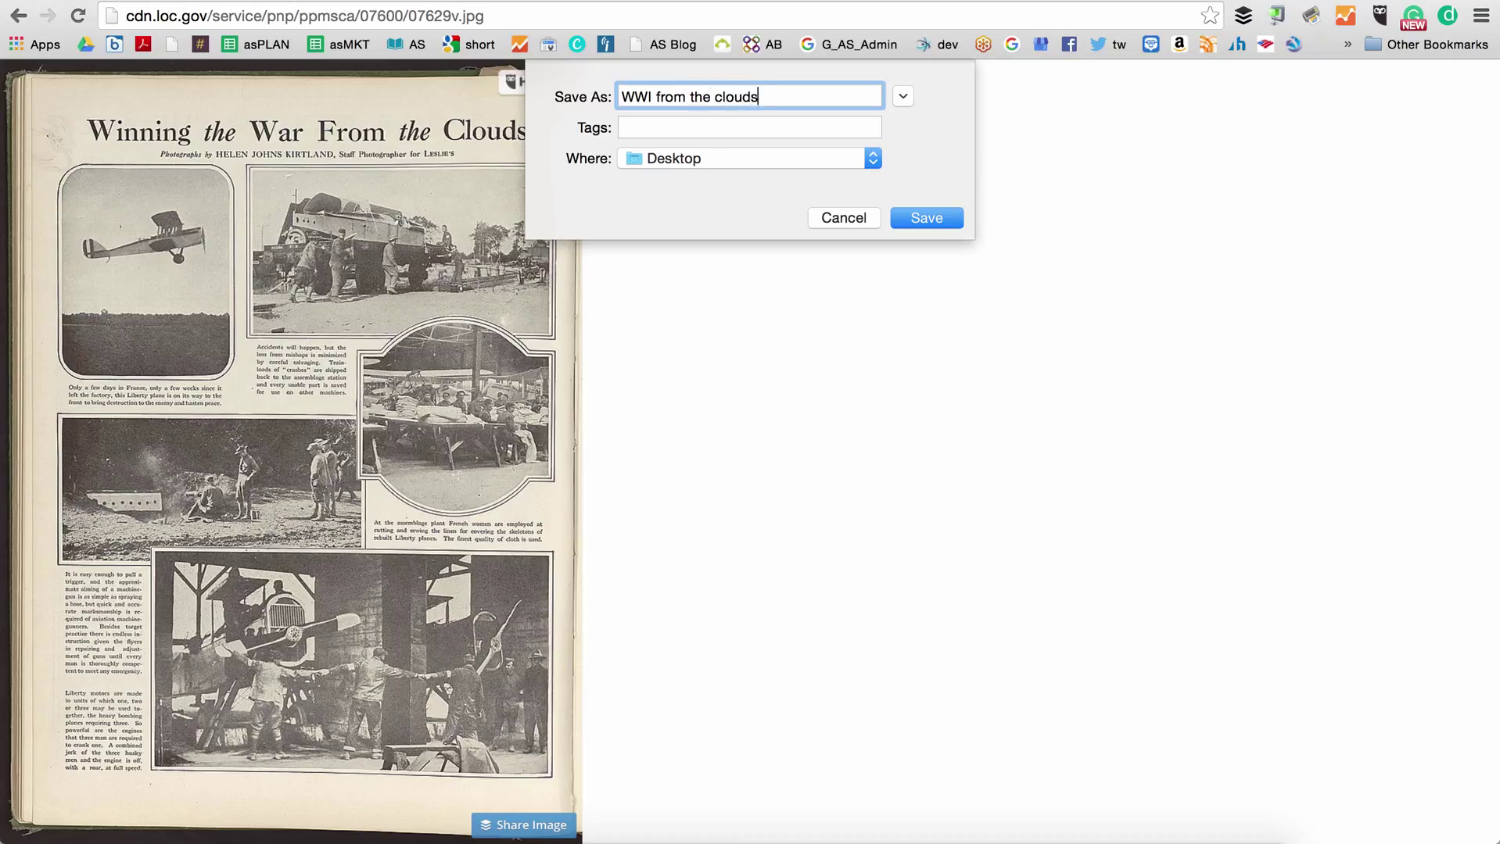
{"action": "type", "text": " He"}
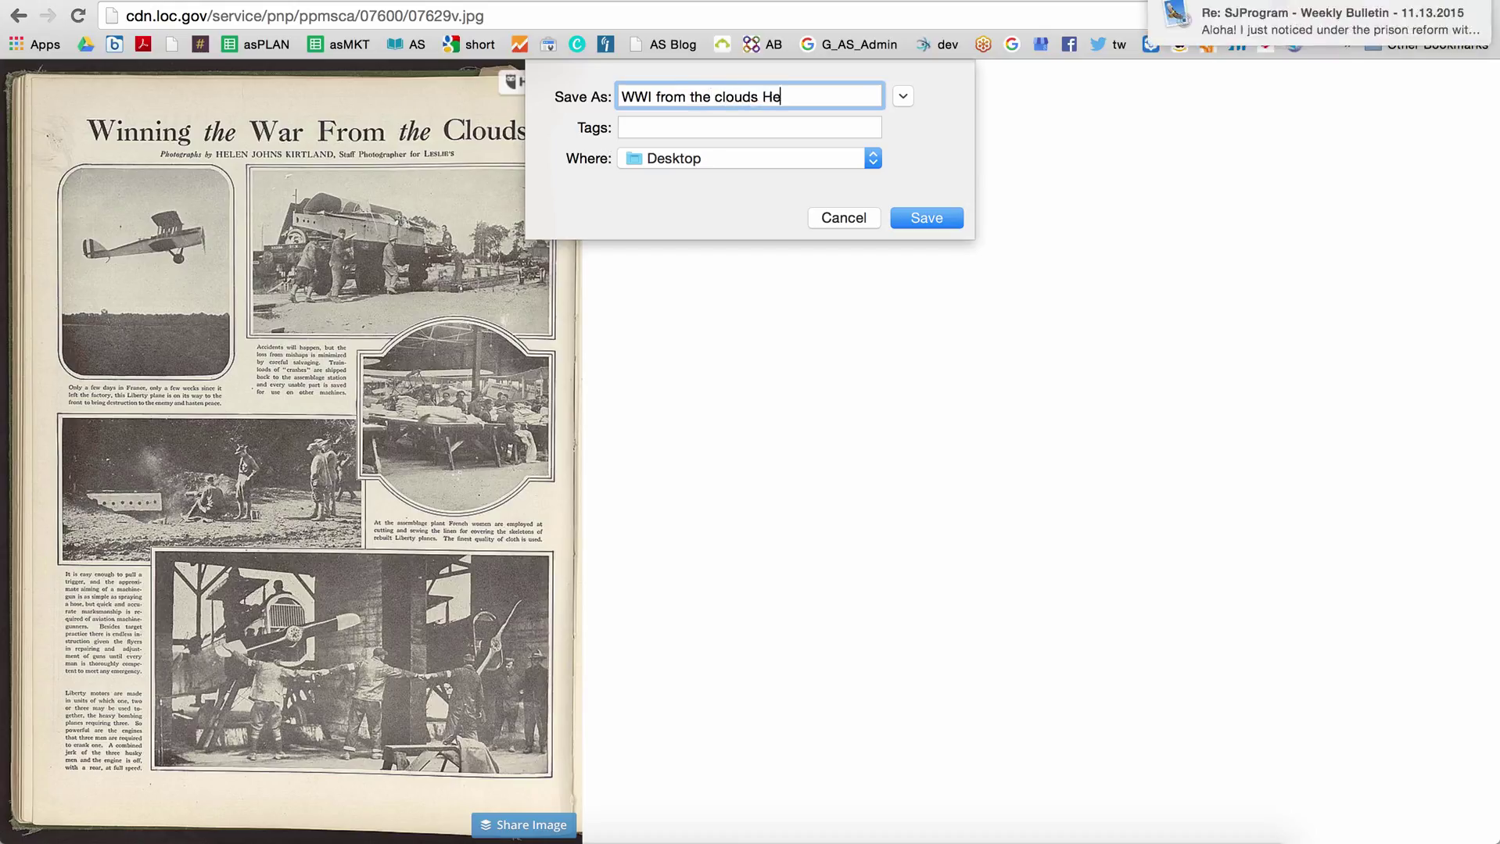
{"action": "type", "text": "len Johns Kirtland"}
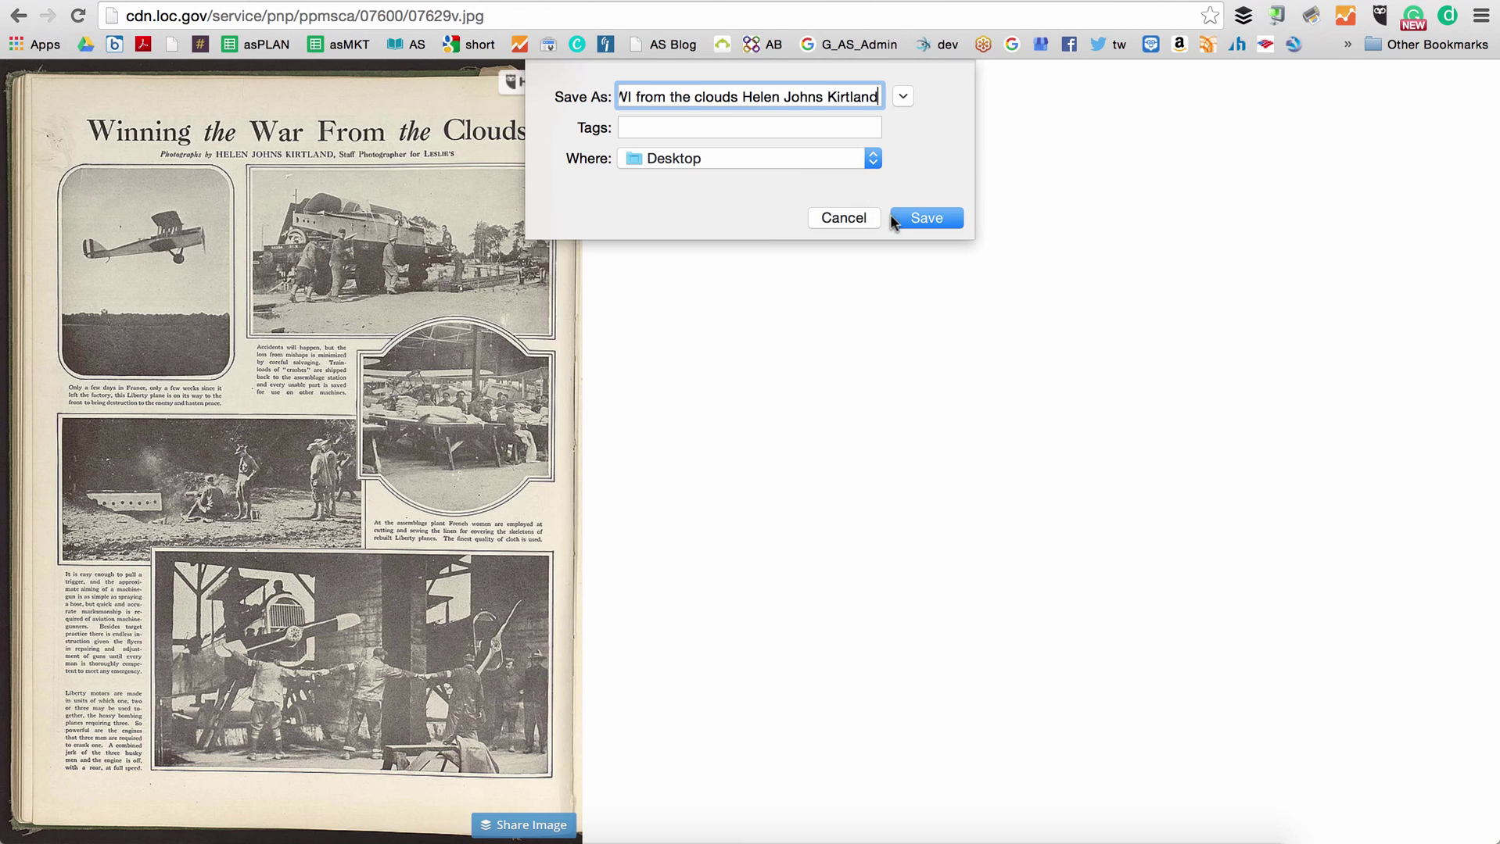
{"action": "left_click", "coordinate": [921, 215]}
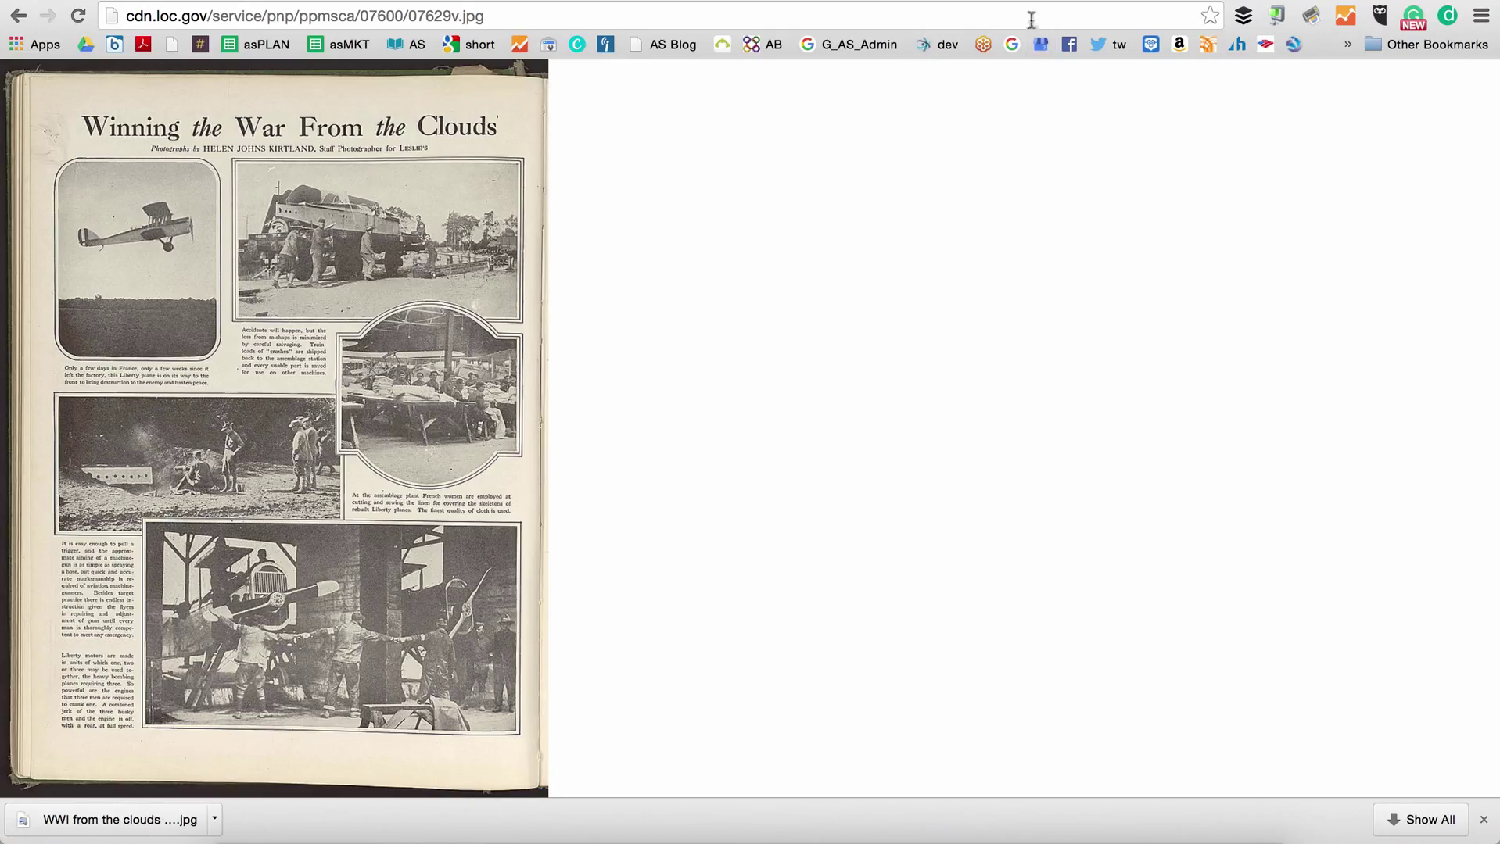
- Return to the story editor and start adding an external resource titled "World War I From the Clouds"
{"action": "left_click", "coordinate": [610, 2]}
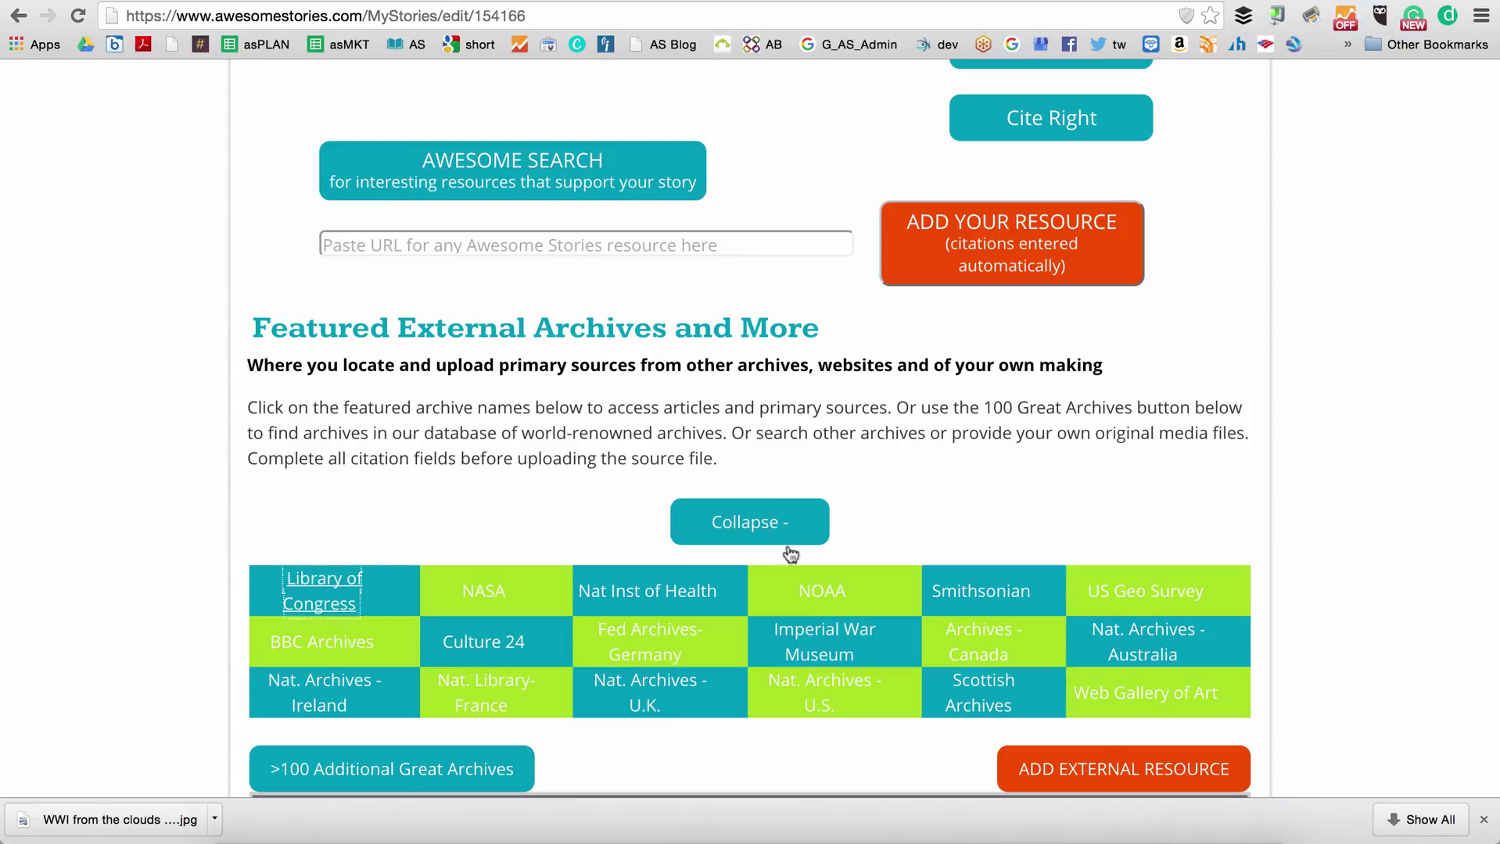
{"action": "scroll", "coordinate": [817, 537], "scroll_direction": "down", "scroll_amount": 2}
{"action": "scroll", "coordinate": [817, 537], "scroll_direction": "down", "scroll_amount": 2}
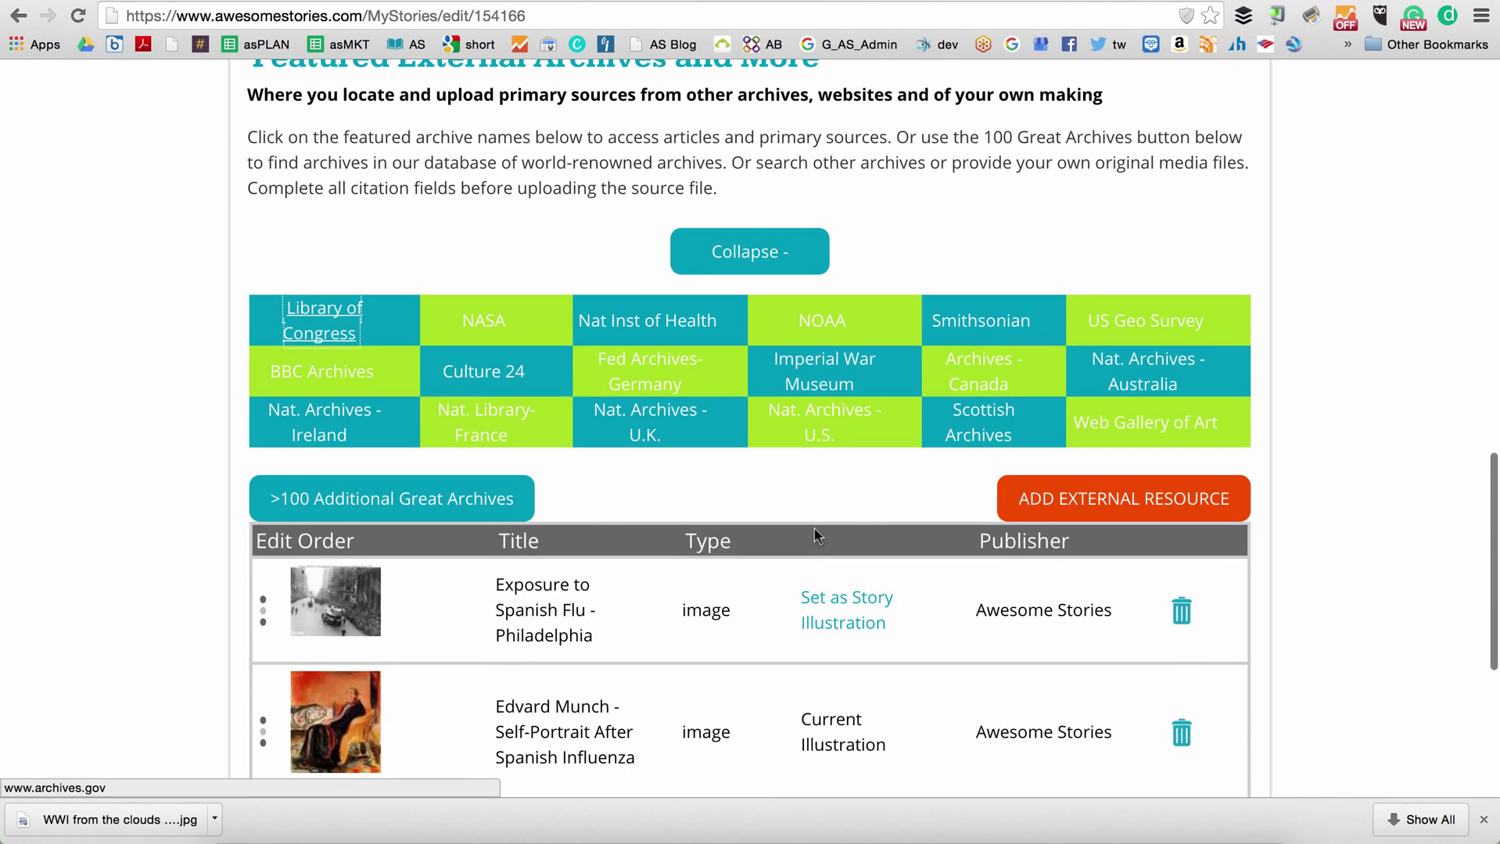
{"action": "left_click", "coordinate": [1080, 500]}
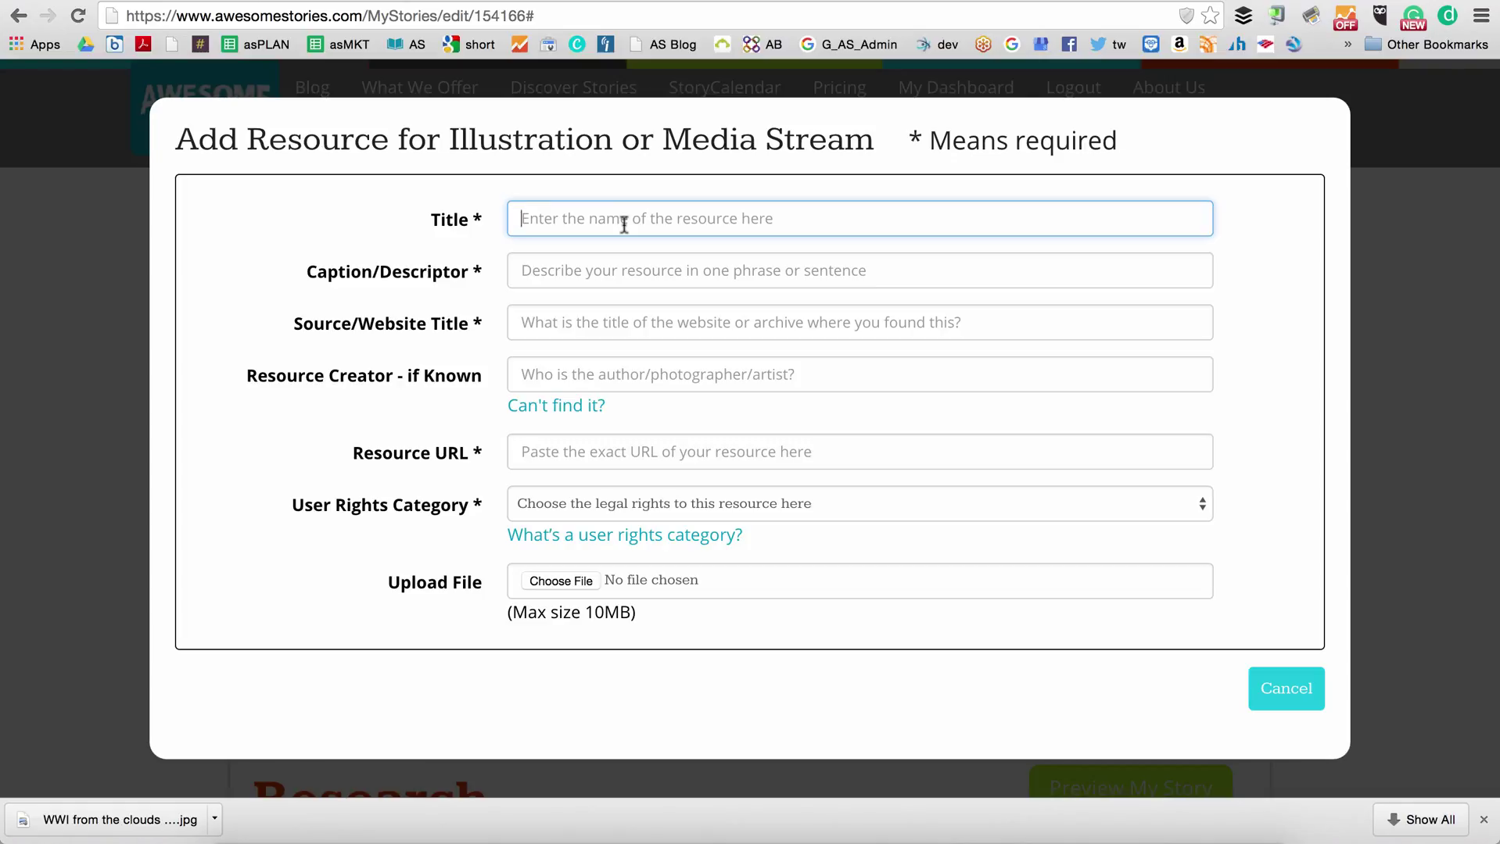
{"action": "type", "text": "World "}
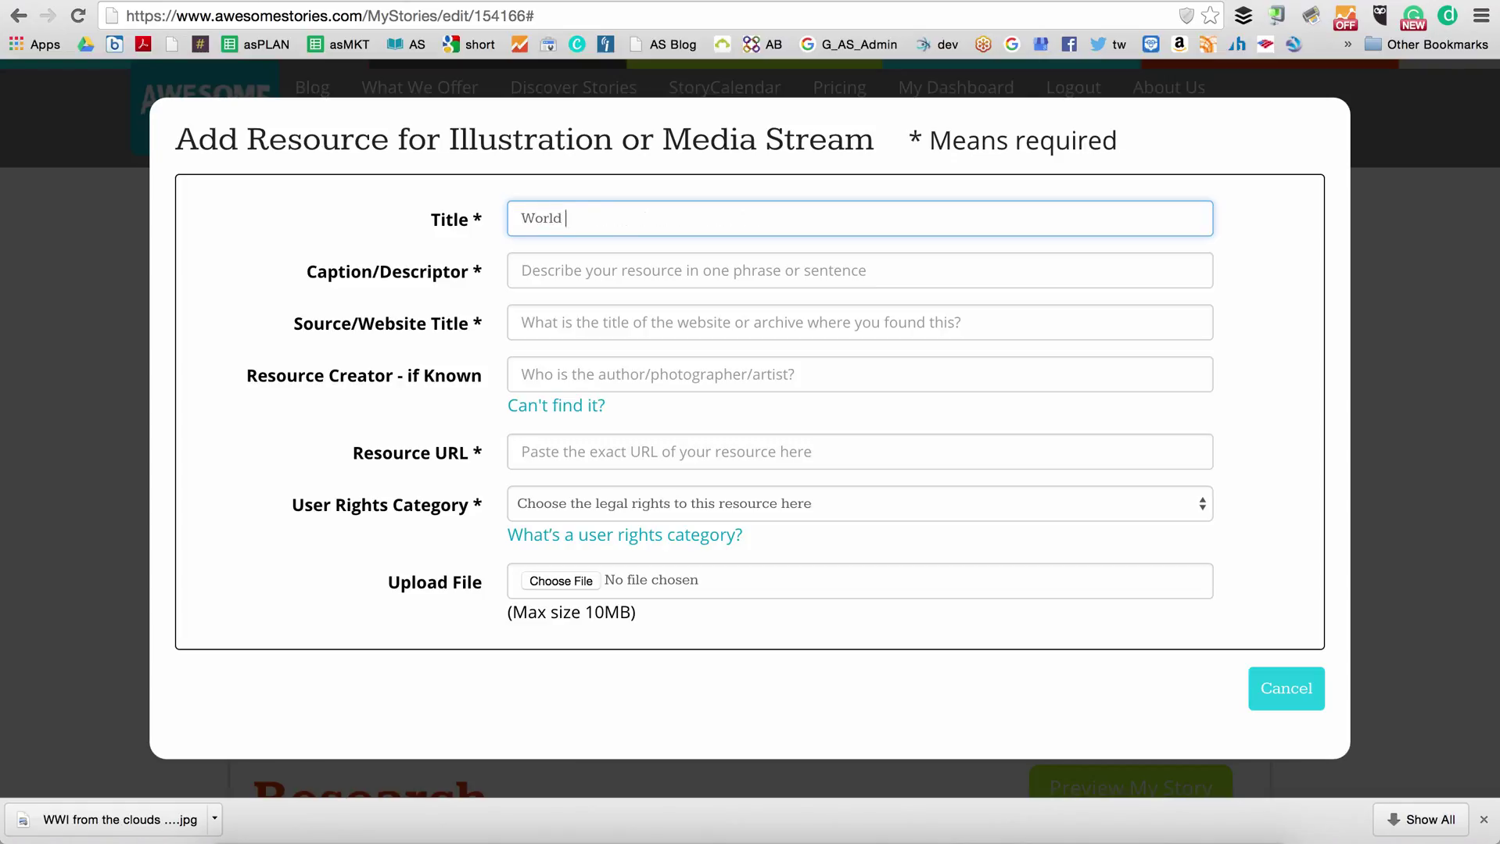
{"action": "type", "text": "War I From the Clouds"}
- Enter the resource's caption as "A collection of photographs of aerial views"
{"action": "left_click", "coordinate": [614, 260]}
{"action": "type", "text": "A c"}
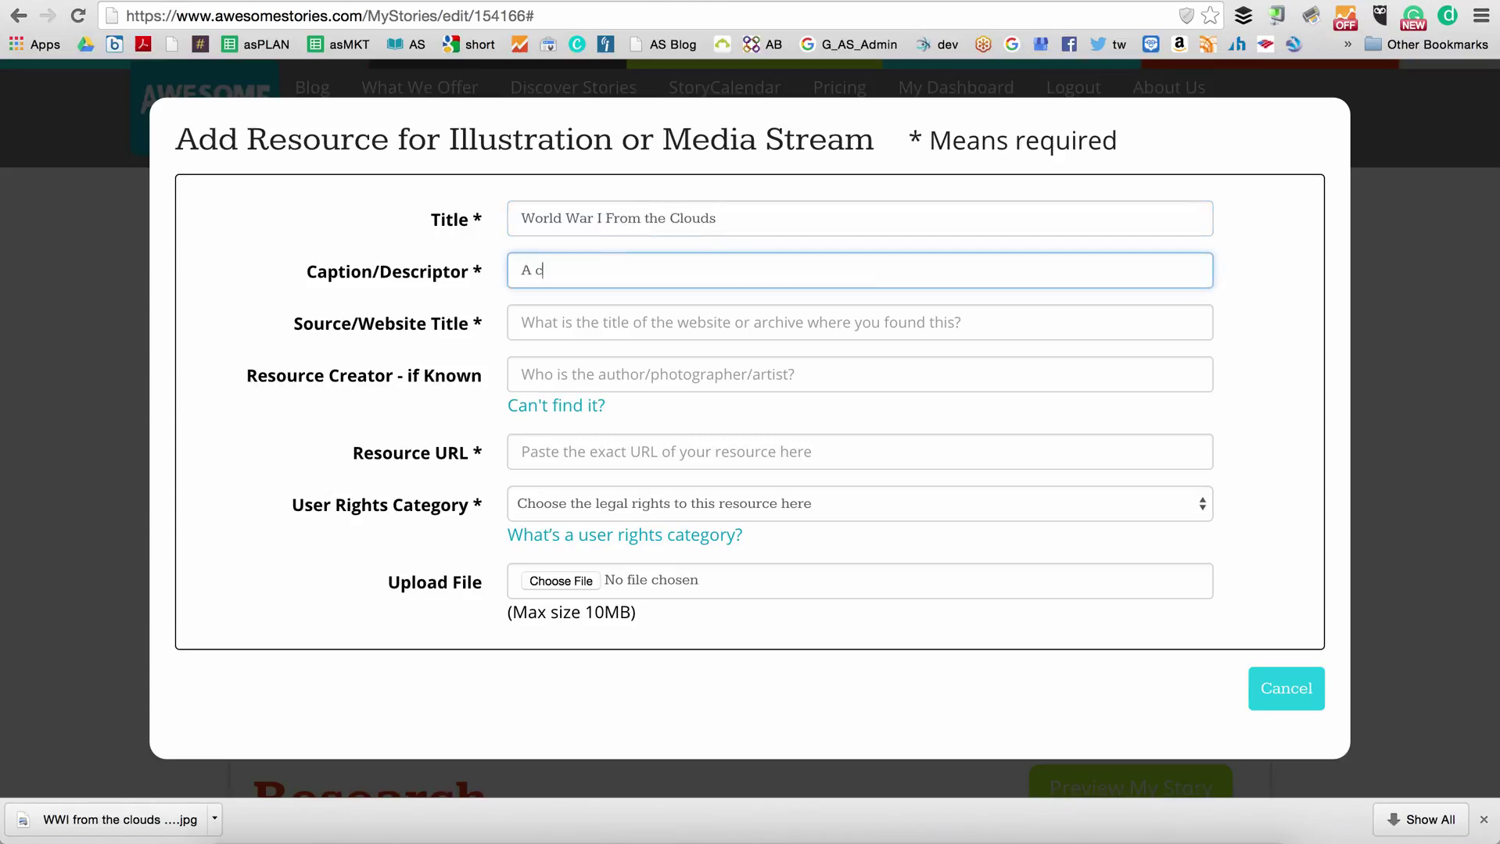
{"action": "type", "text": "ollection o f ph"}
{"action": "key", "text": "BackSpace"}
{"action": "key", "text": "BackSpace"}
{"action": "key", "text": "BackSpace"}
{"action": "key", "text": "BackSpace"}
{"action": "type", "text": "f photographs of aerial"}
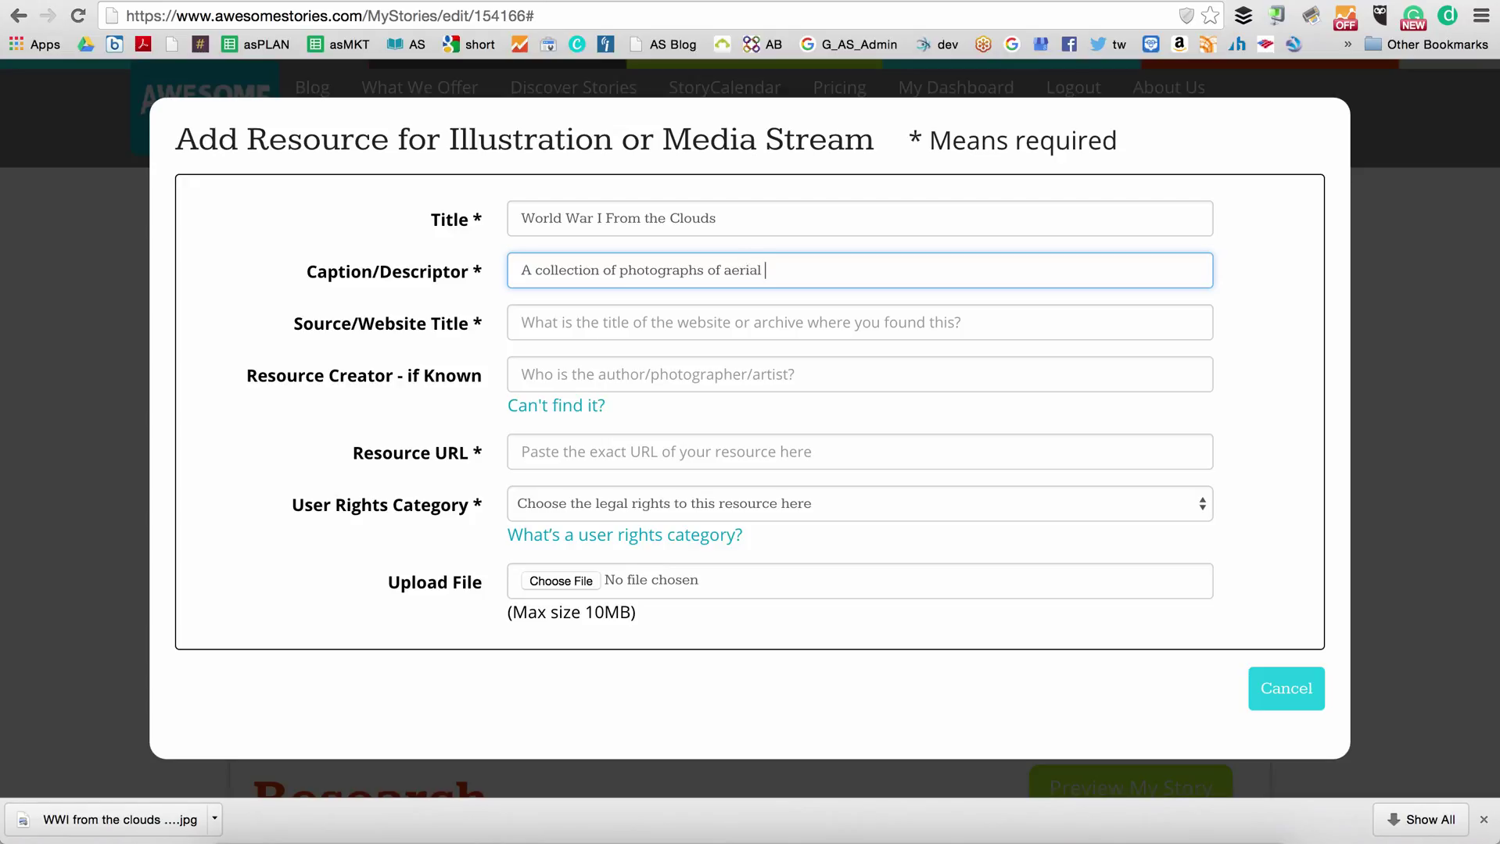
{"action": "type", "text": "iews"}
- Set the source title to "Library of Congress" and the resource creator to Helen Johns Kirtland
{"action": "left_click", "coordinate": [561, 324]}
{"action": "type", "text": "Librar"}
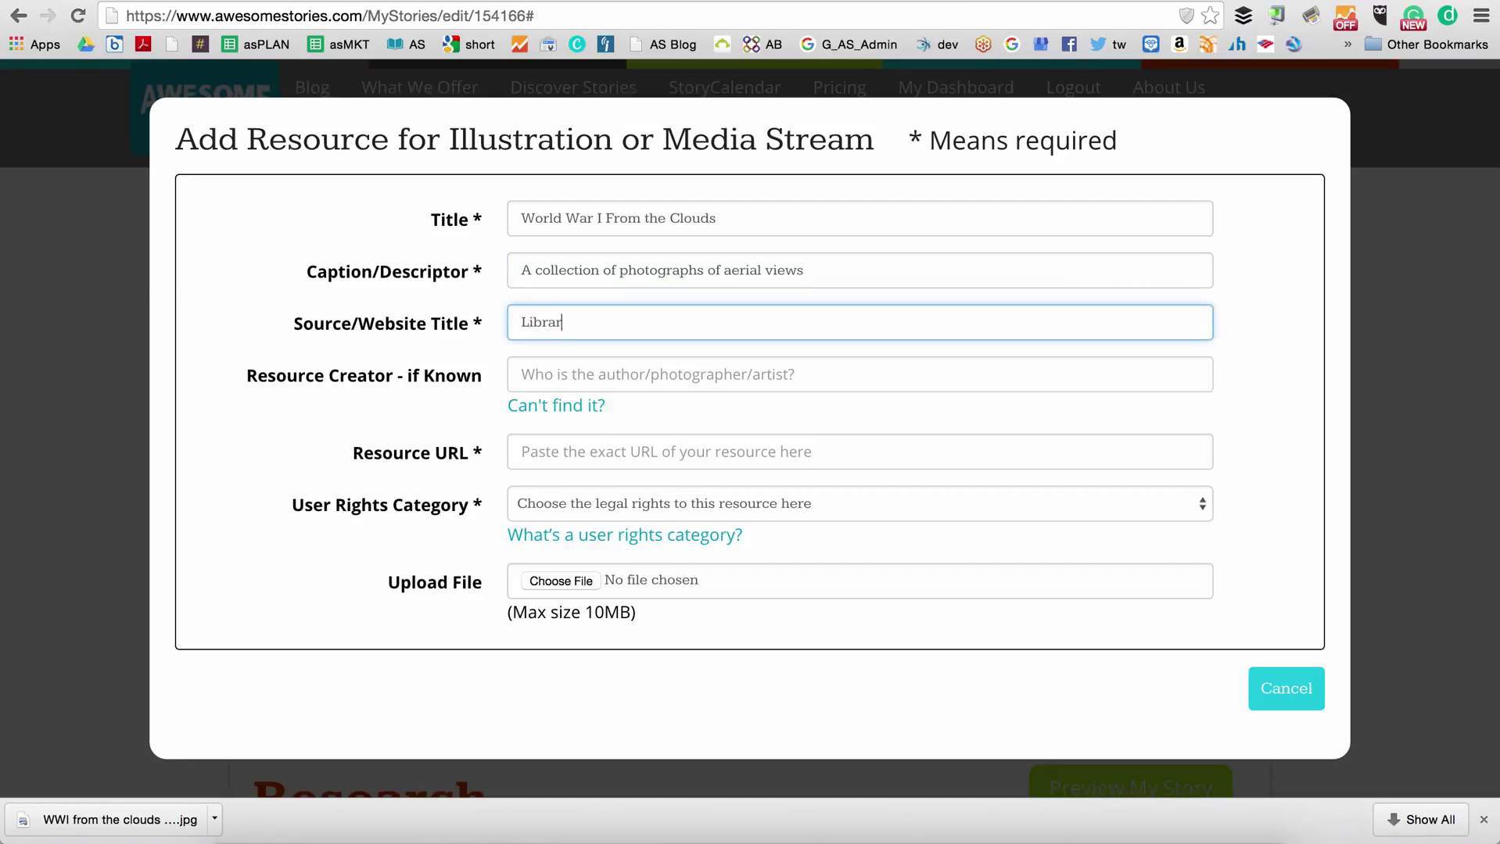
{"action": "type", "text": "y of Congress"}
{"action": "left_click", "coordinate": [554, 384]}
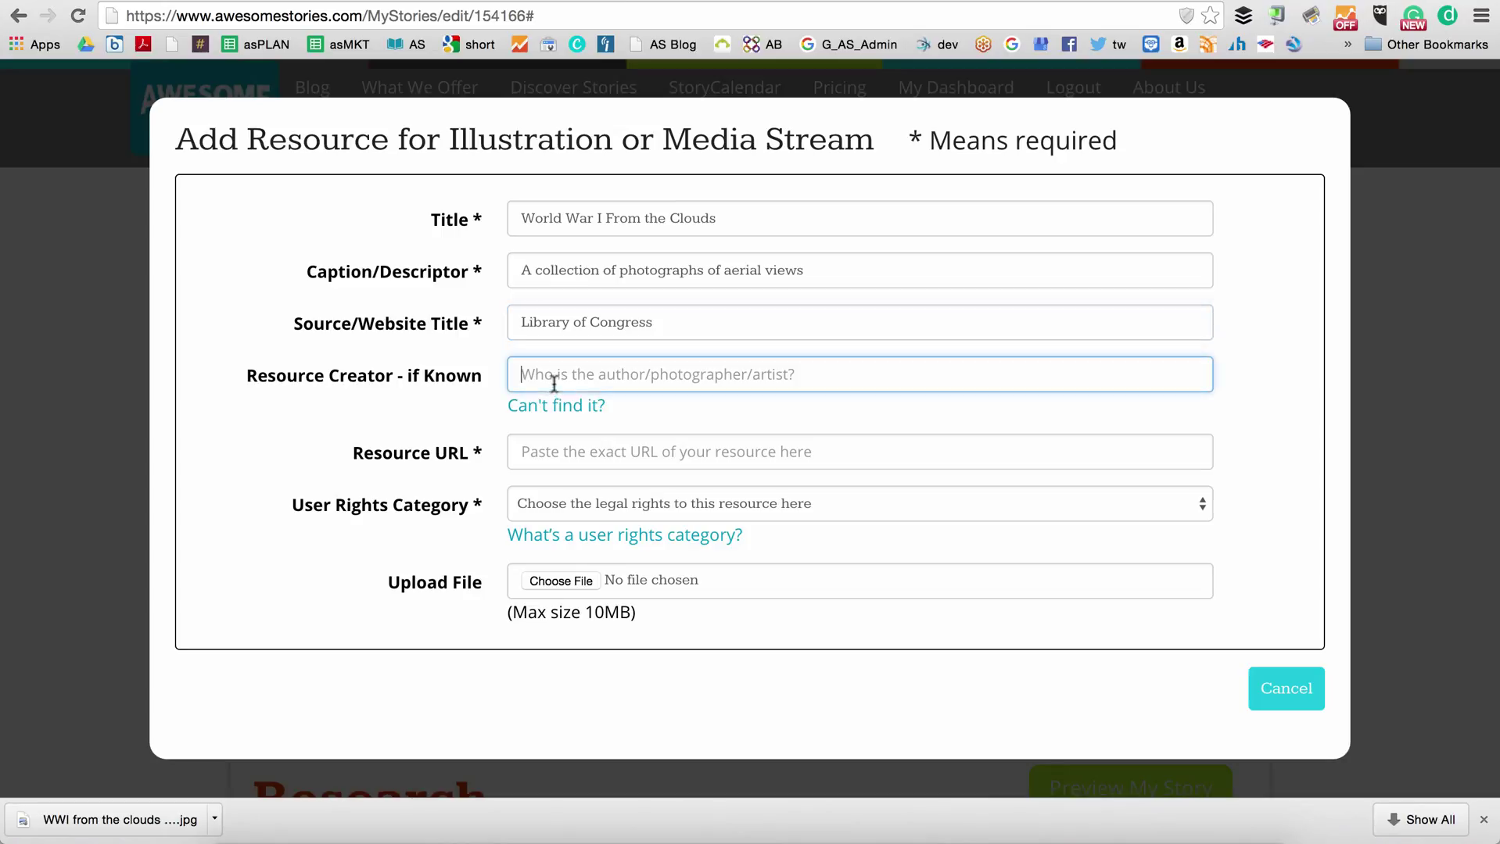
{"action": "type", "text": "Helen"}
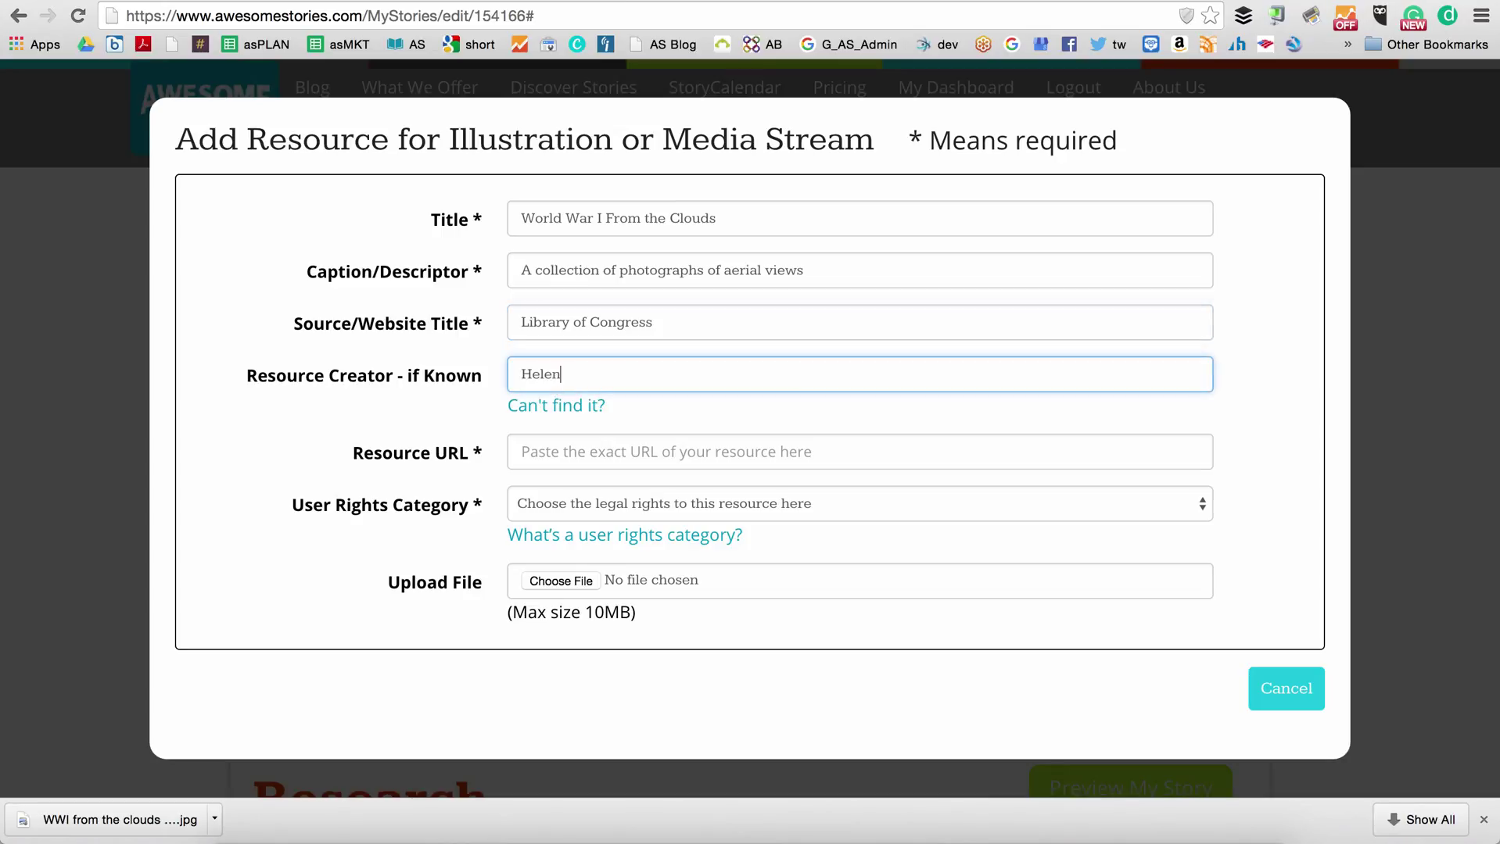
{"action": "type", "text": " Johns Kirtland"}
- Copy the address of the Library of Congress JPEG page and paste it as the resource URL
{"action": "left_click", "coordinate": [529, 460]}
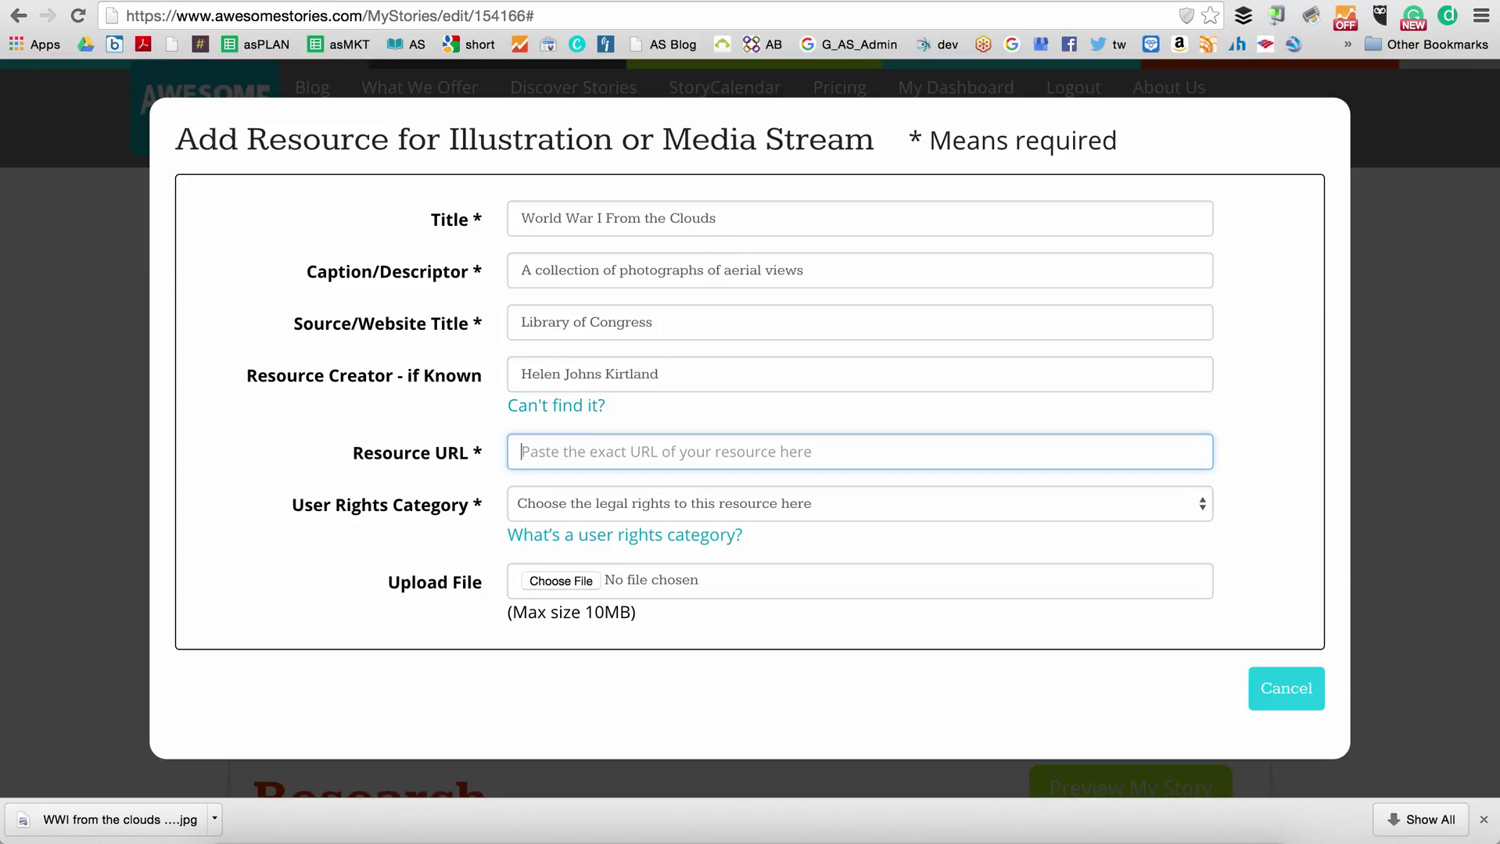
{"action": "key", "text": "ctrl+Tab"}
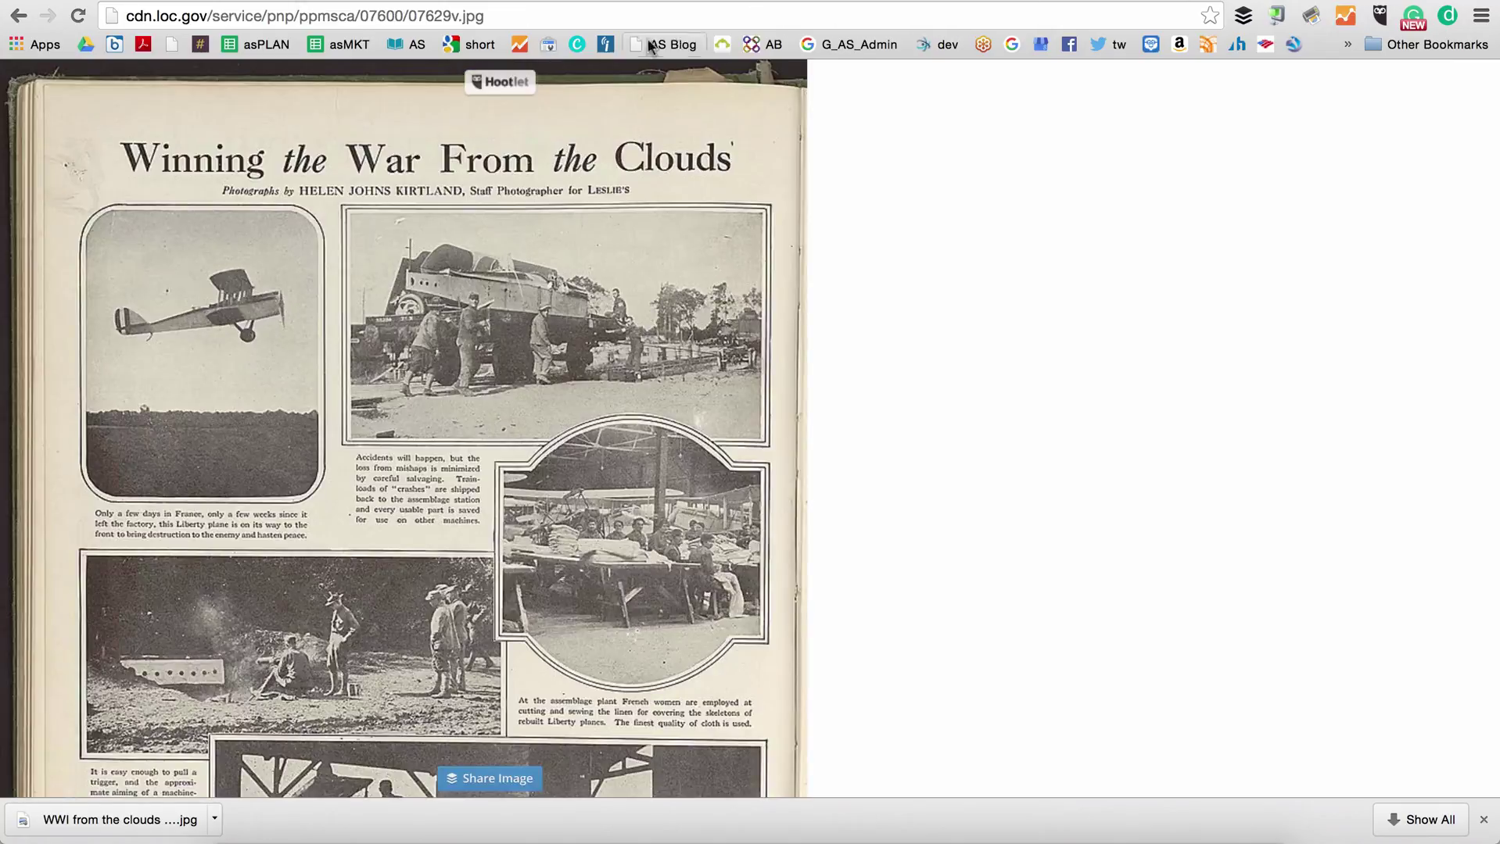
{"action": "left_click", "coordinate": [618, 17]}
{"action": "key", "text": "ctrl+c"}
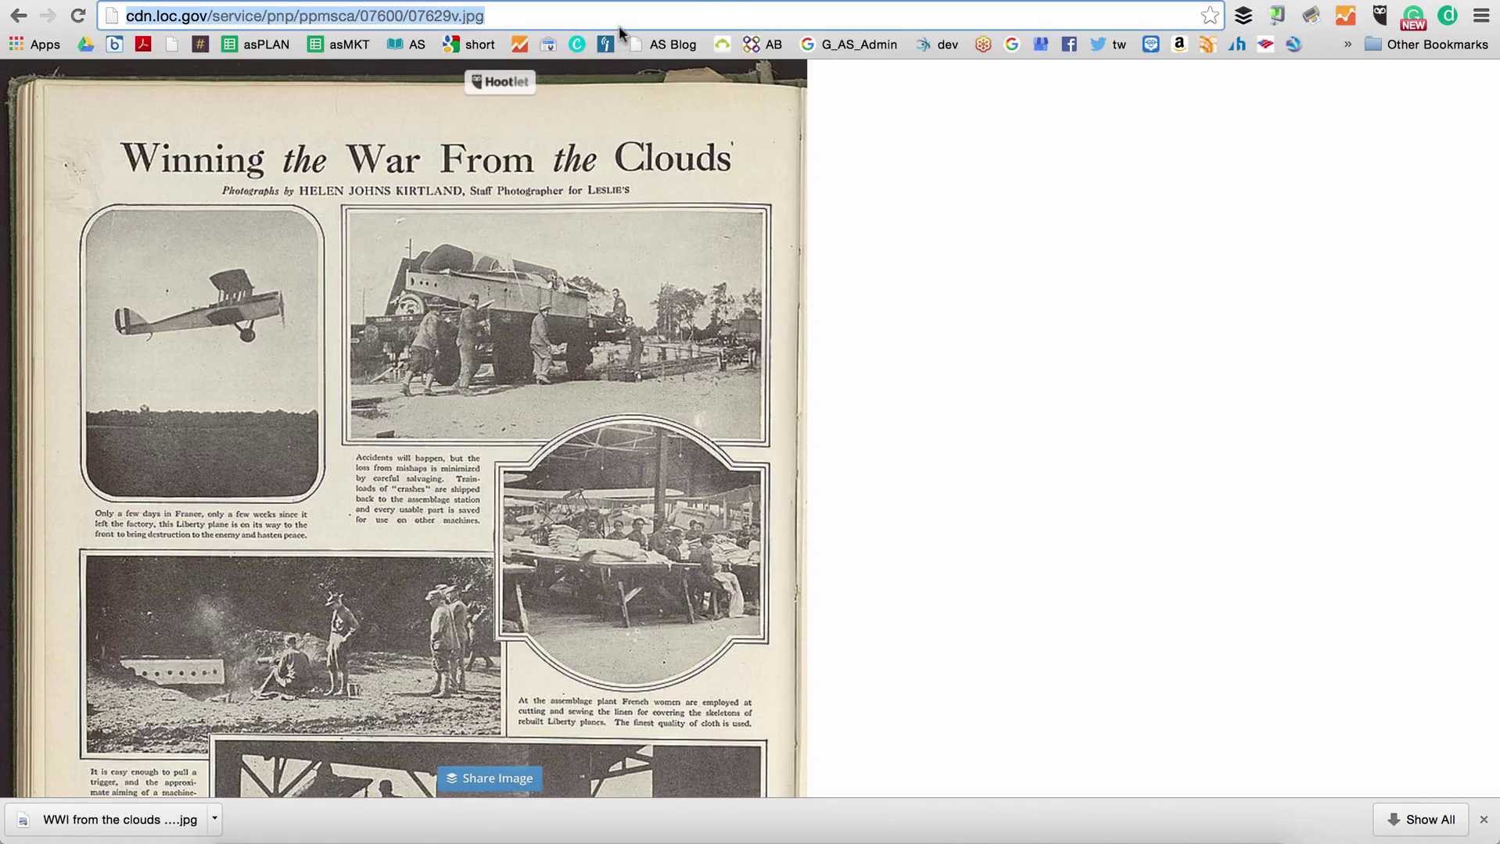
{"action": "key", "text": "ctrl+shift+Tab"}
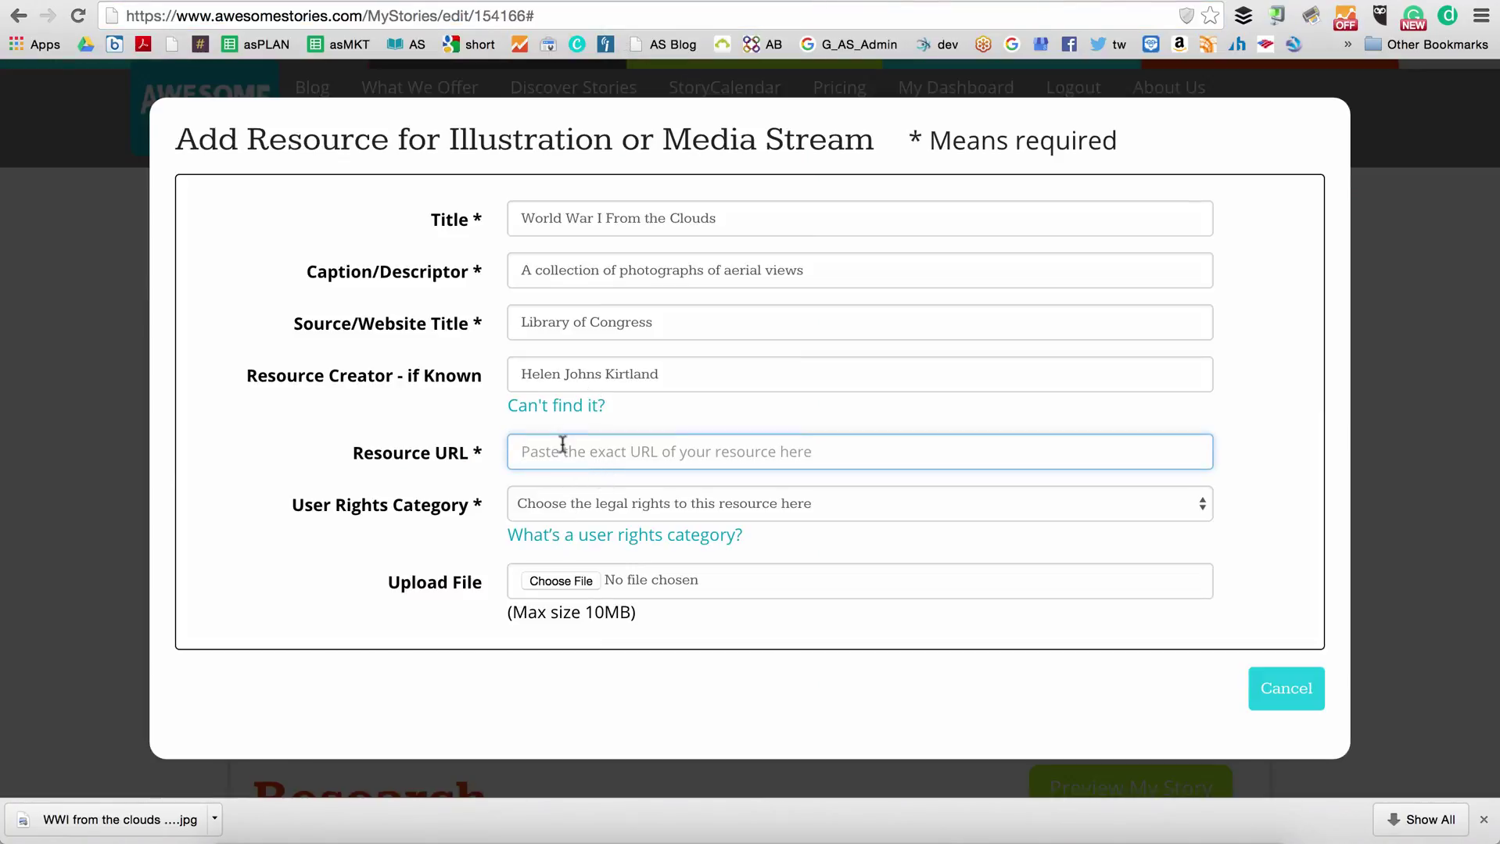
{"action": "key", "text": "ctrl+v"}
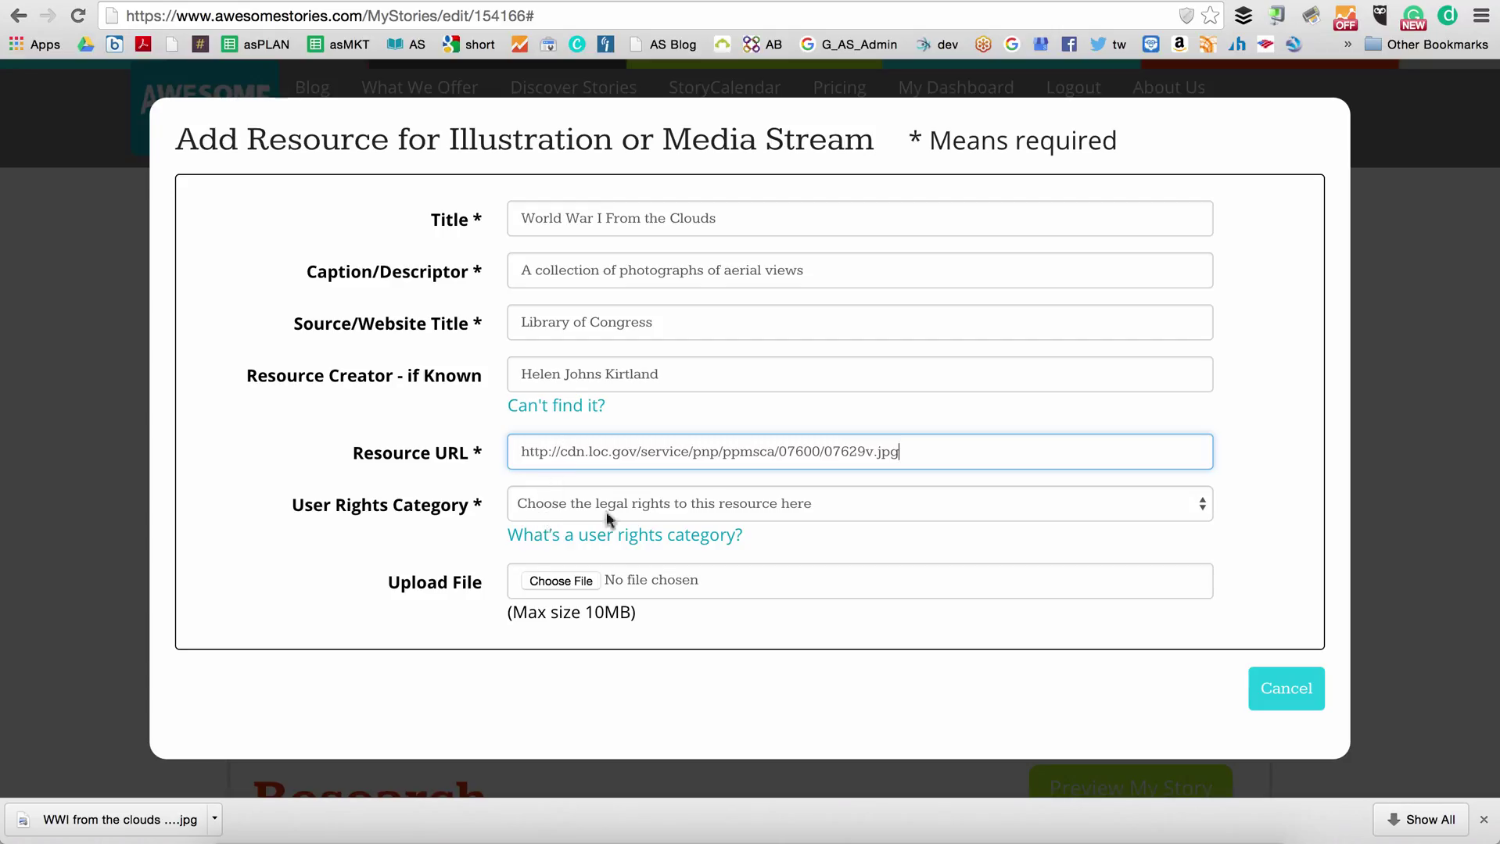
- Set the user rights category to Public Domain and upload "WWI from the clouds Helen Johns Kirtland.jpg" from the Desktop
{"action": "left_click", "coordinate": [628, 507]}
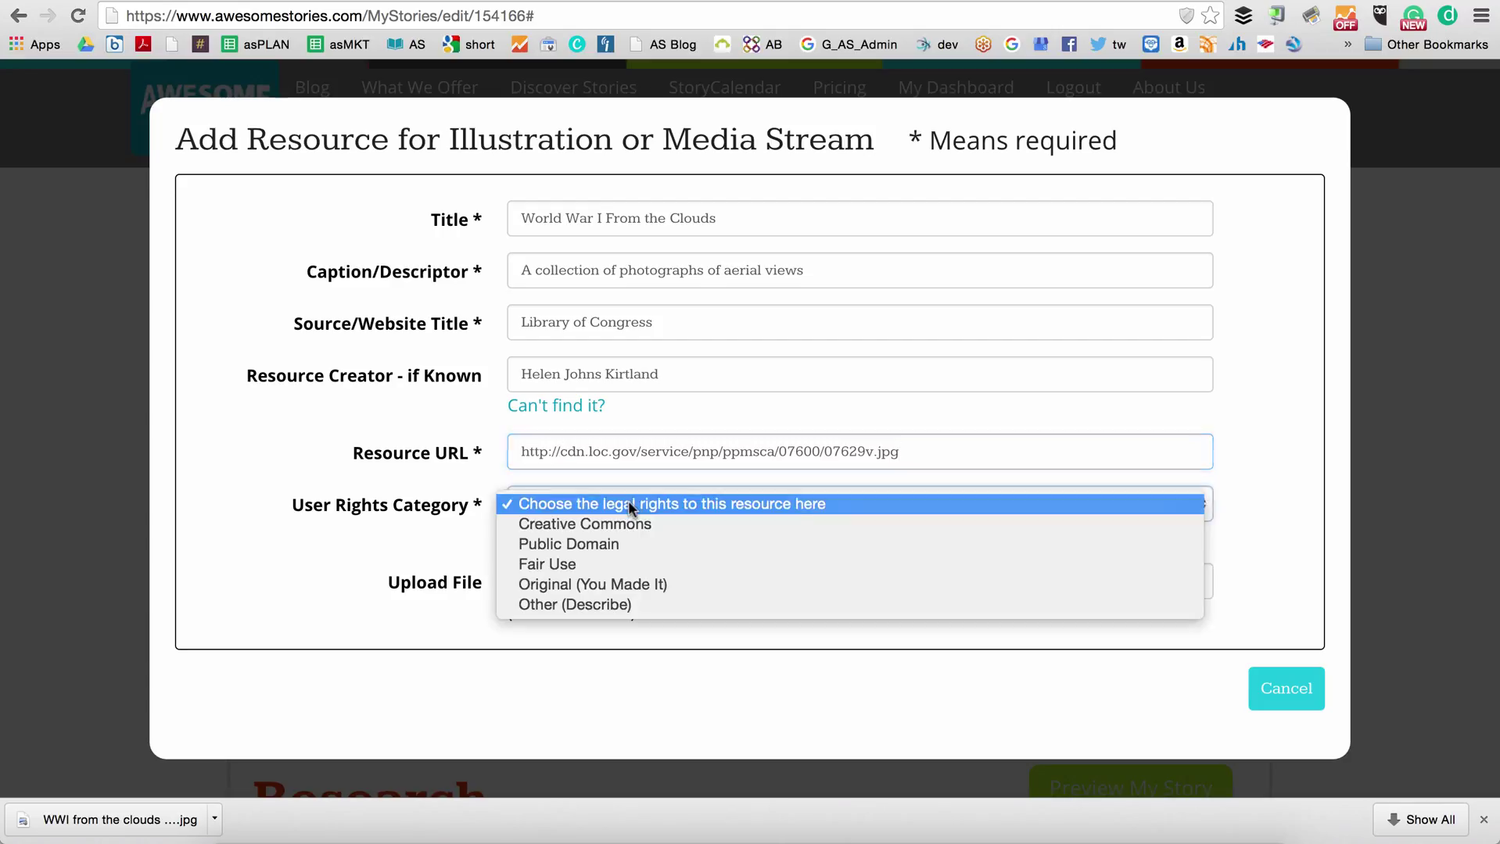
{"action": "left_click", "coordinate": [602, 545]}
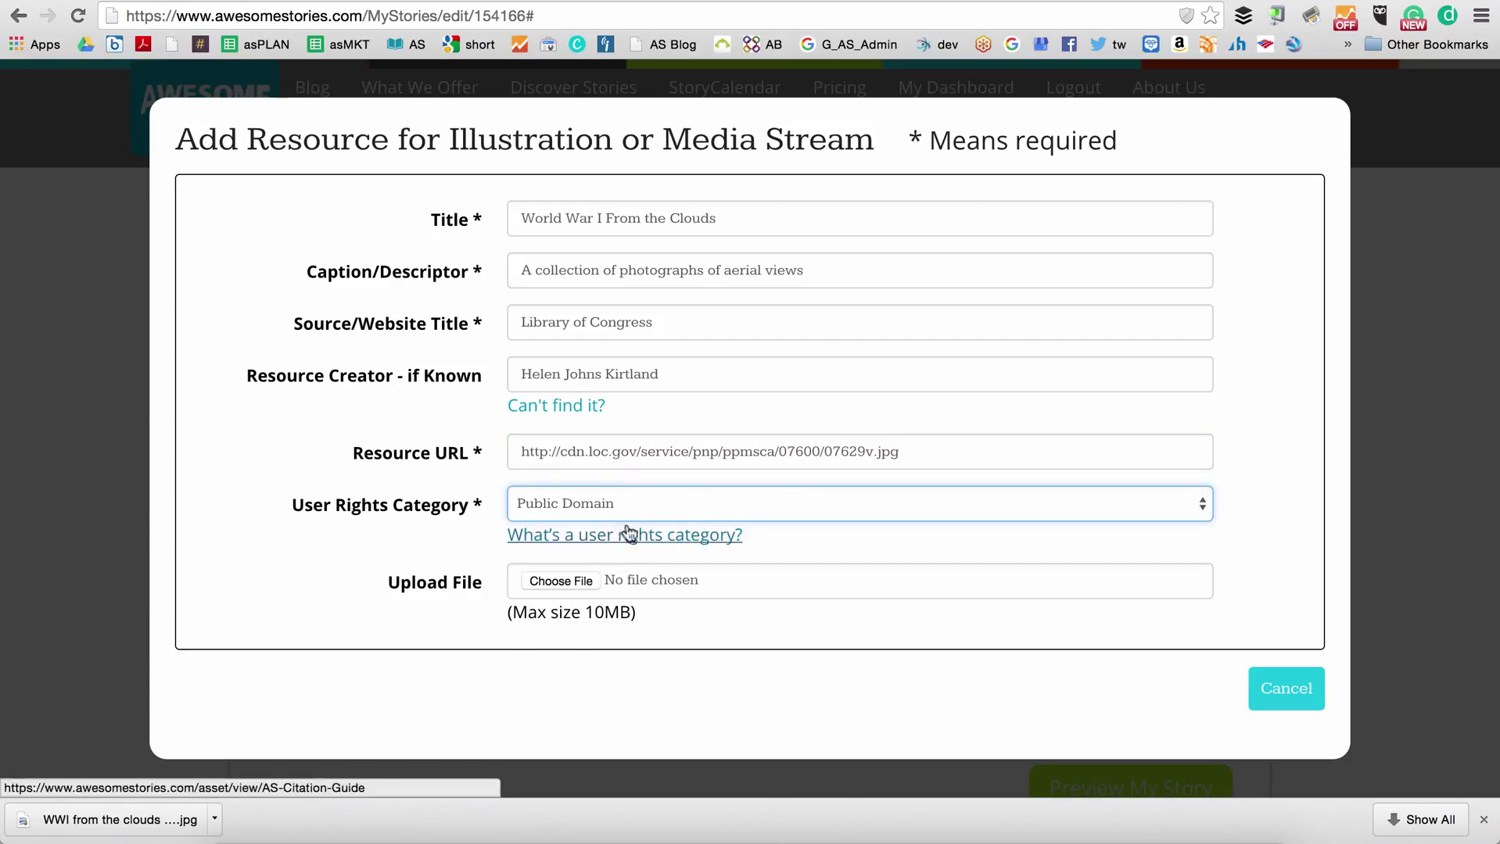
{"action": "left_click", "coordinate": [589, 583]}
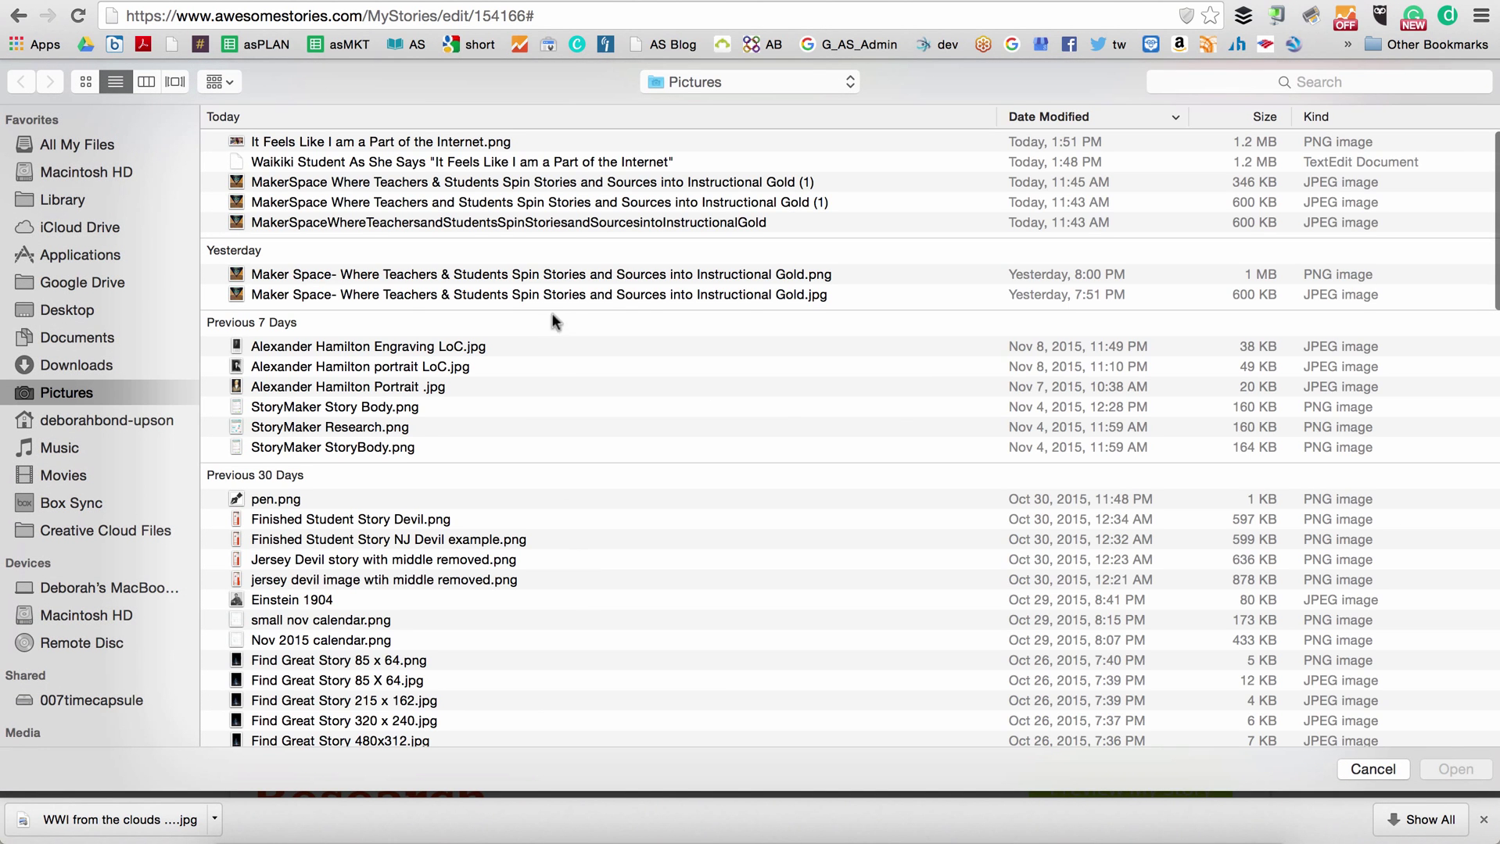
{"action": "left_click", "coordinate": [1042, 119]}
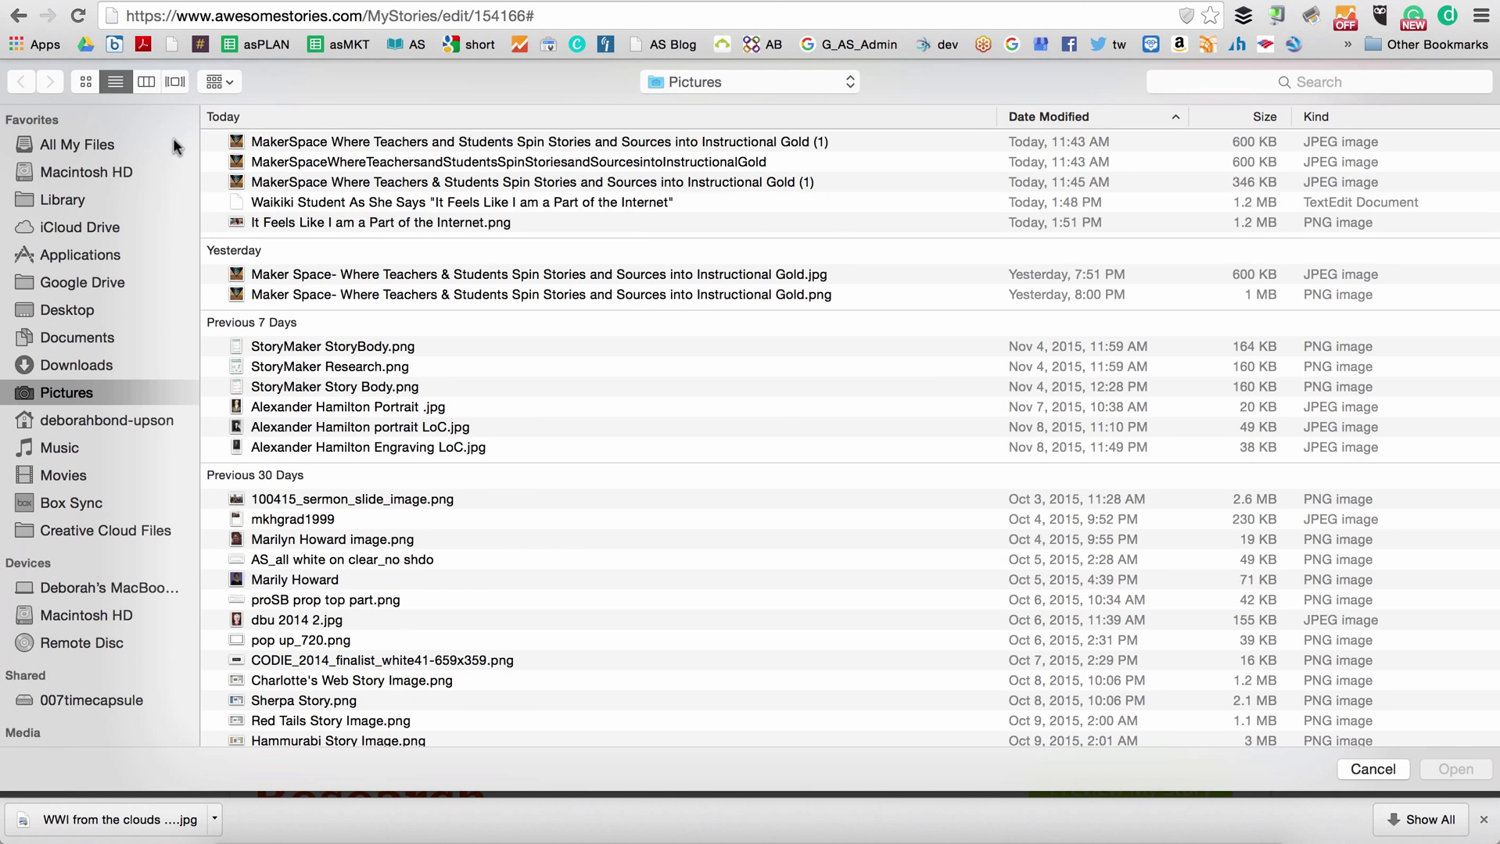
{"action": "left_click", "coordinate": [97, 319]}
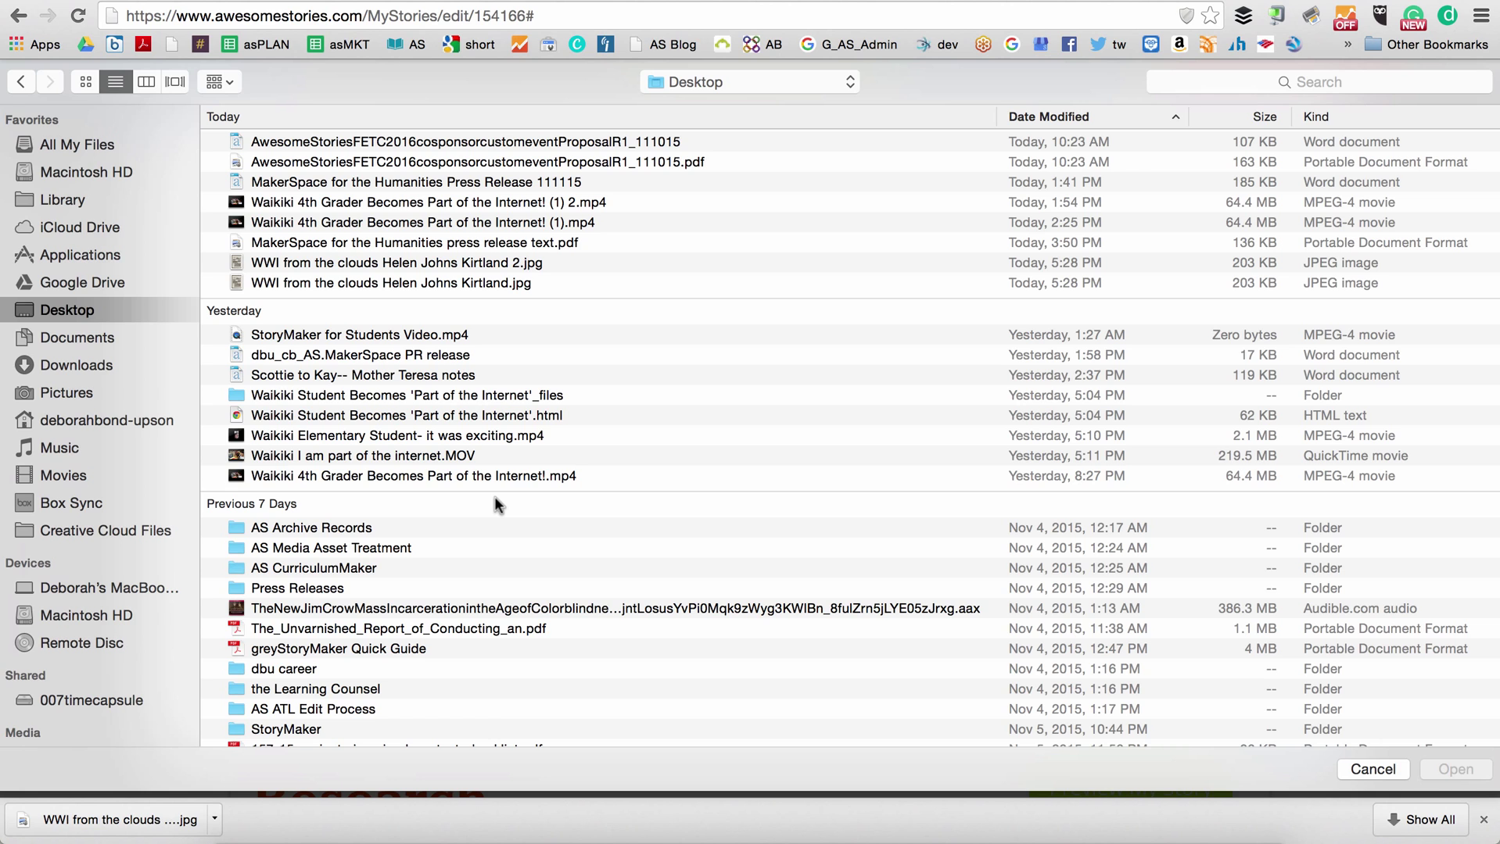
{"action": "left_click", "coordinate": [478, 283]}
{"action": "left_click", "coordinate": [1475, 772]}
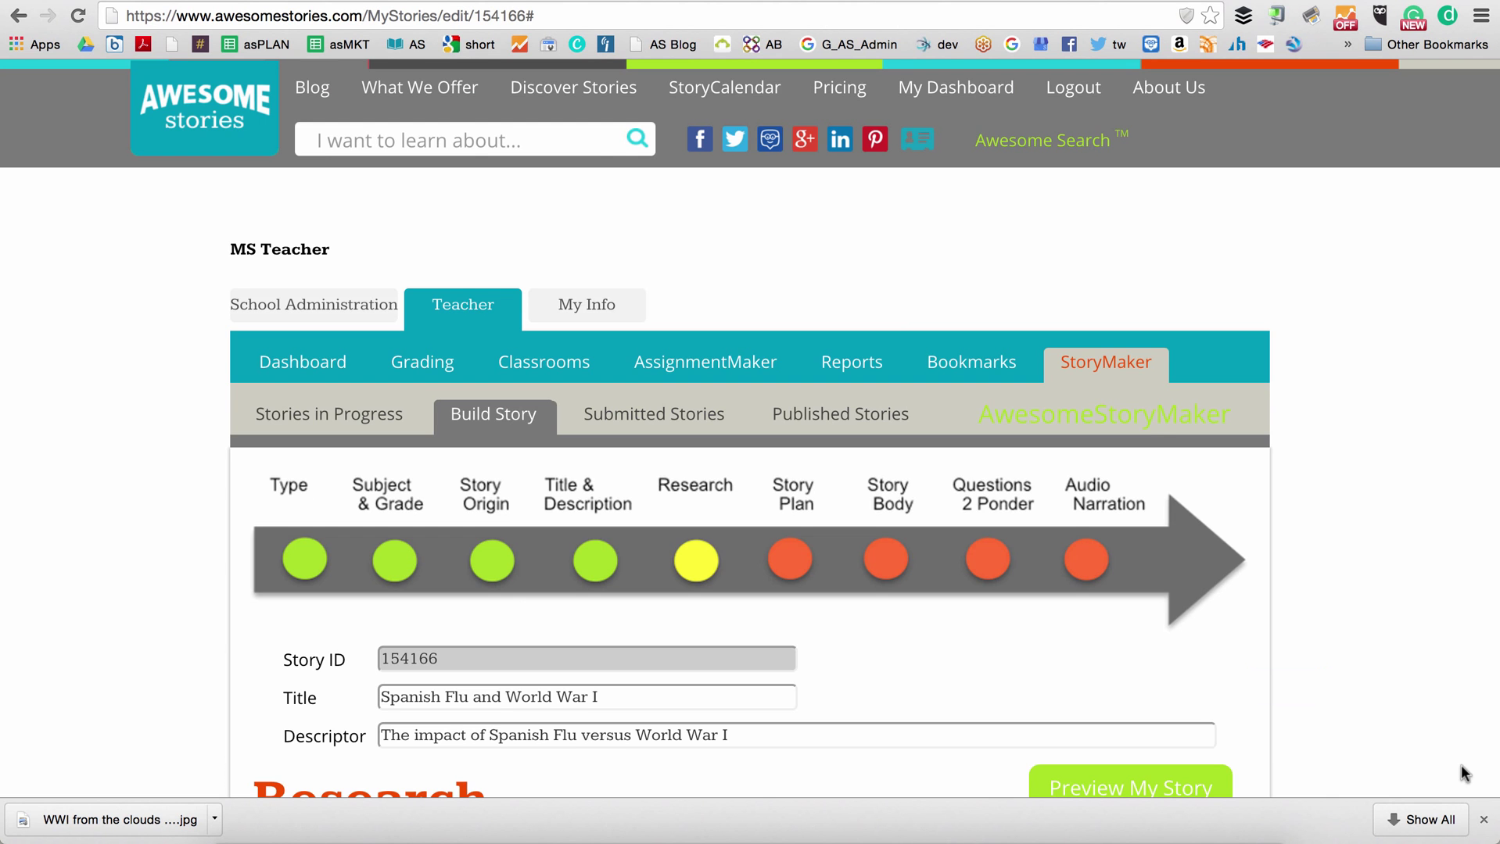
- Check the story's resource list, then open the additional great archives and search them for "france"
{"action": "scroll", "coordinate": [1380, 709], "scroll_direction": "down", "scroll_amount": 15}
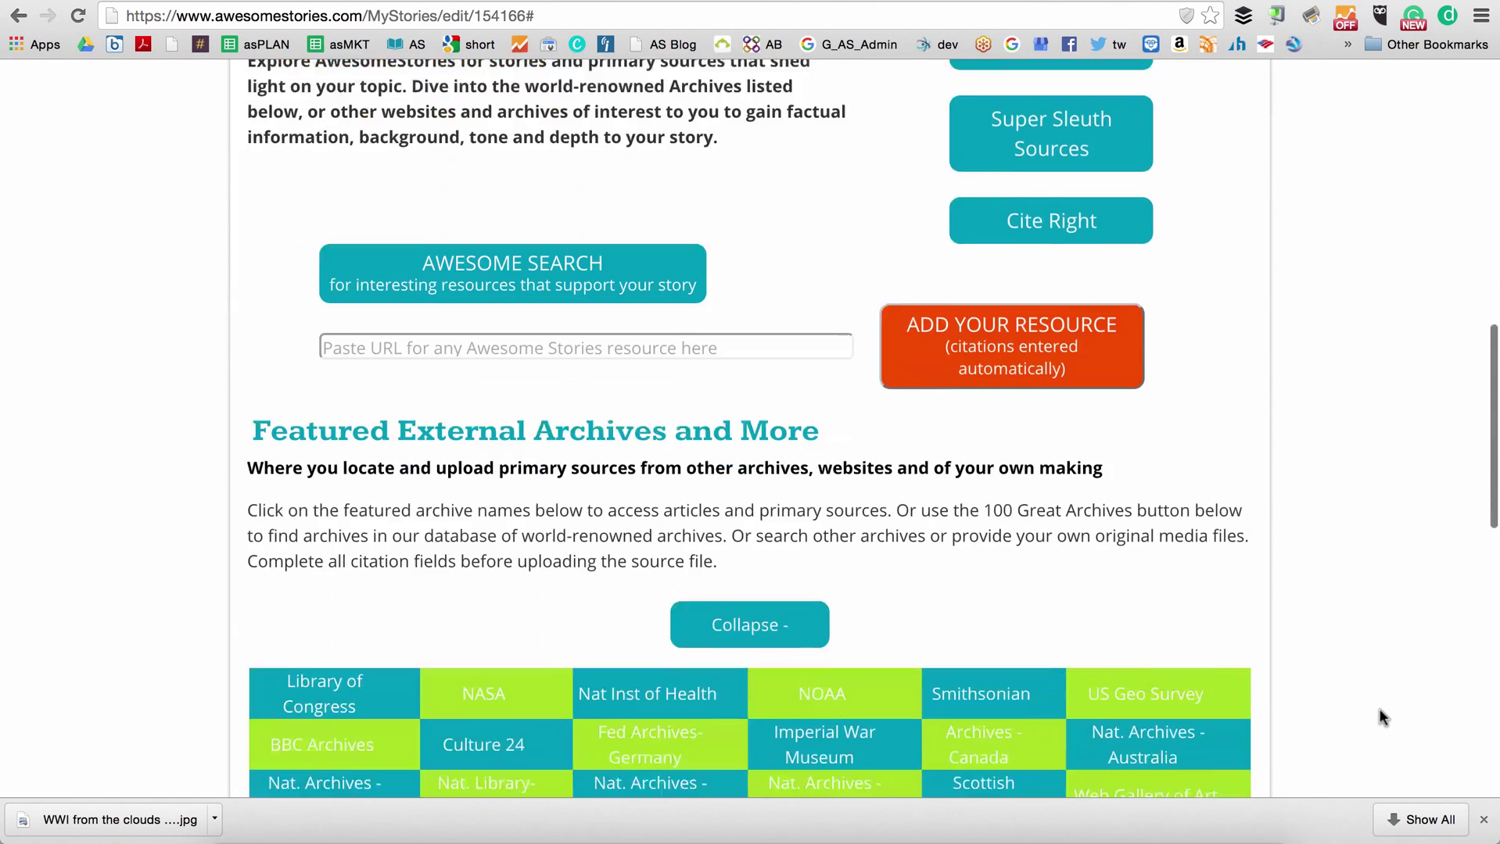
{"action": "scroll", "coordinate": [1379, 709], "scroll_direction": "down", "scroll_amount": 3}
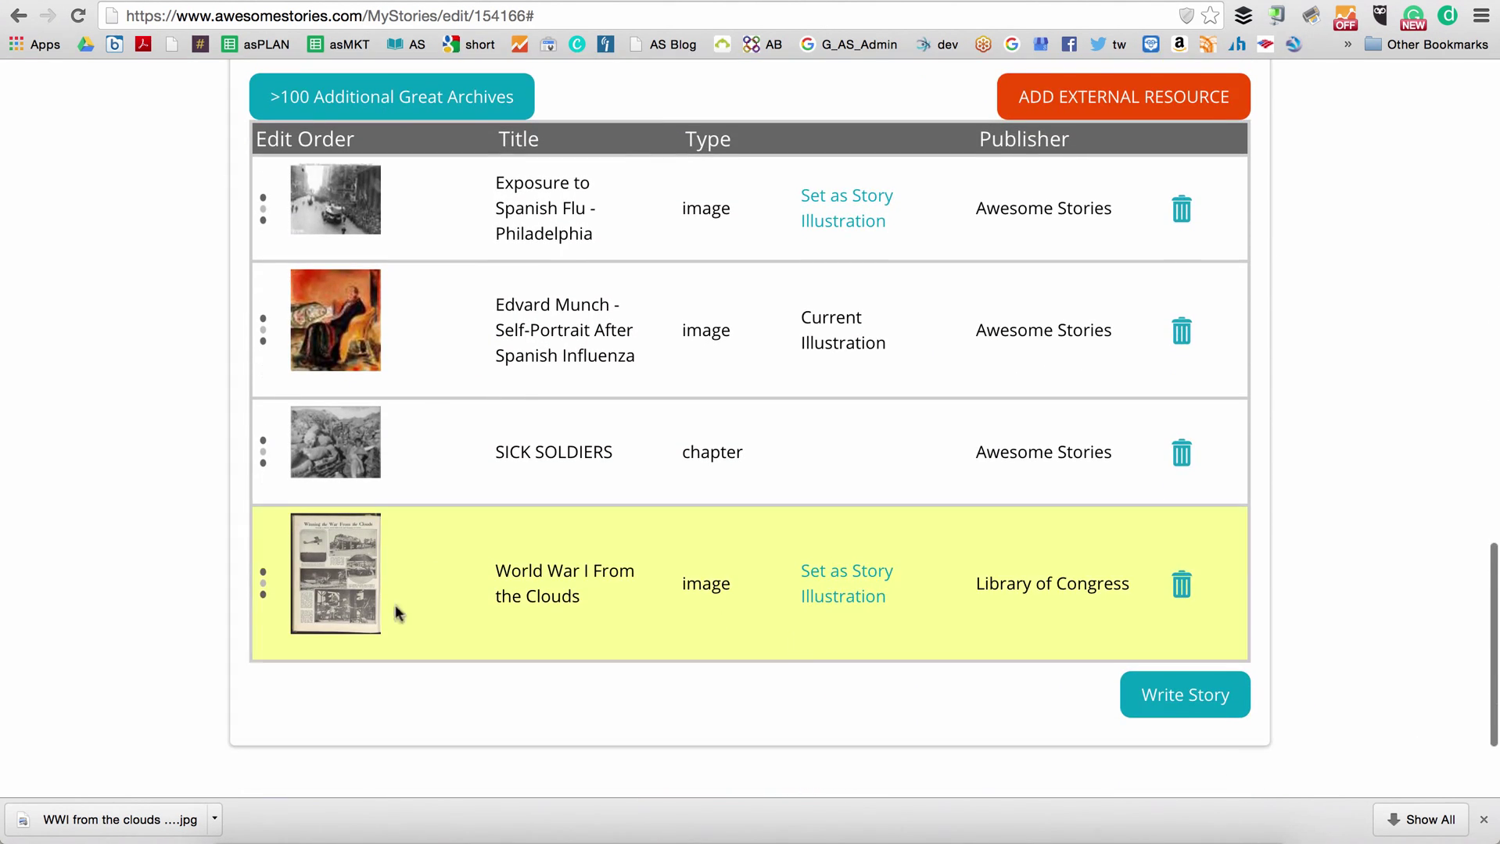
{"action": "scroll", "coordinate": [419, 585], "scroll_direction": "up", "scroll_amount": 6}
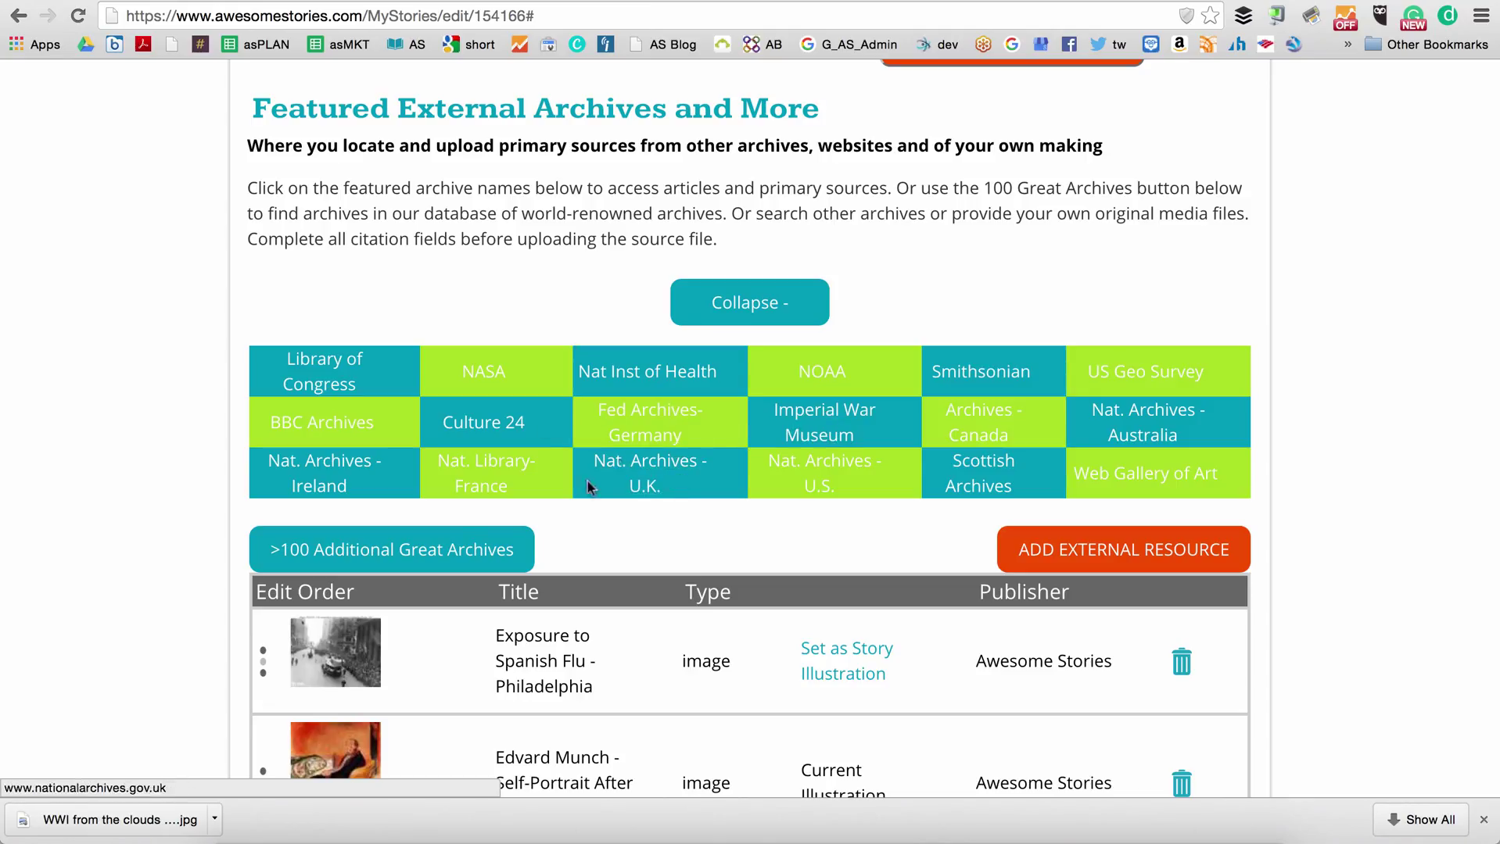
{"action": "left_click", "coordinate": [458, 545]}
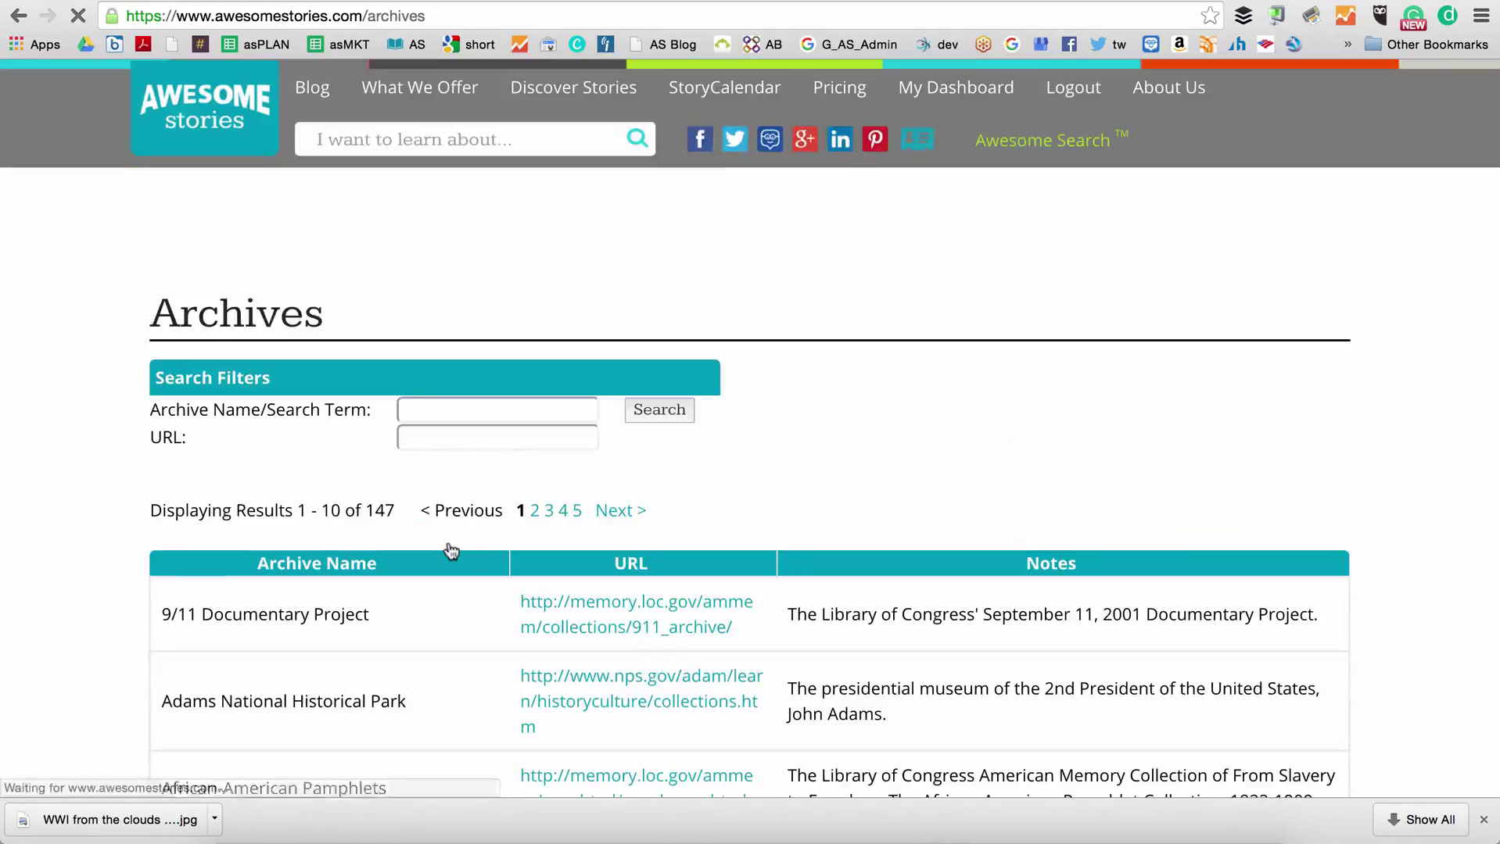
{"action": "left_click", "coordinate": [443, 410]}
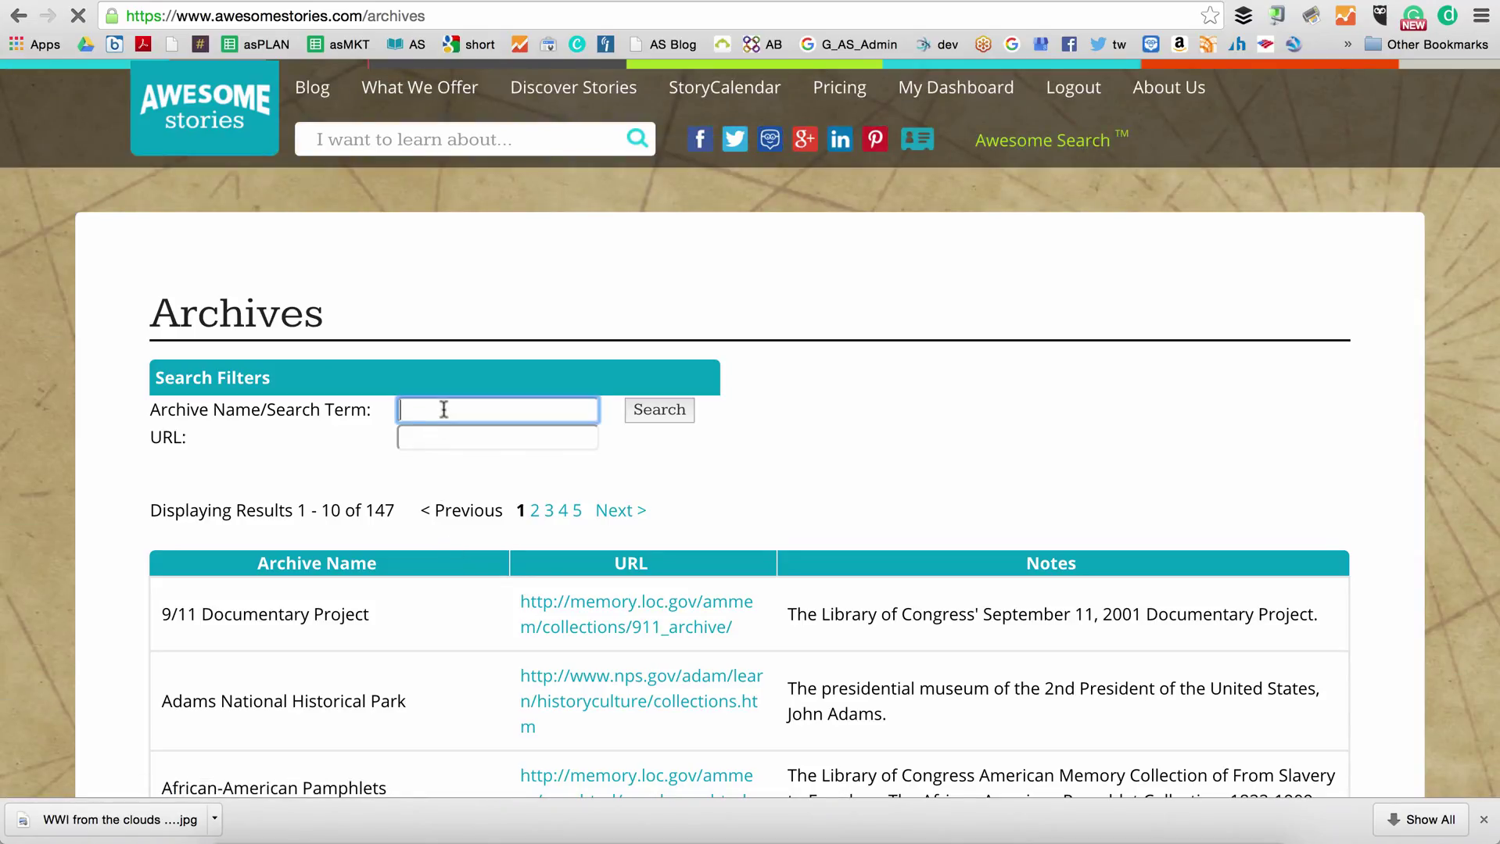
{"action": "type", "text": "france"}
{"action": "left_click", "coordinate": [661, 412]}
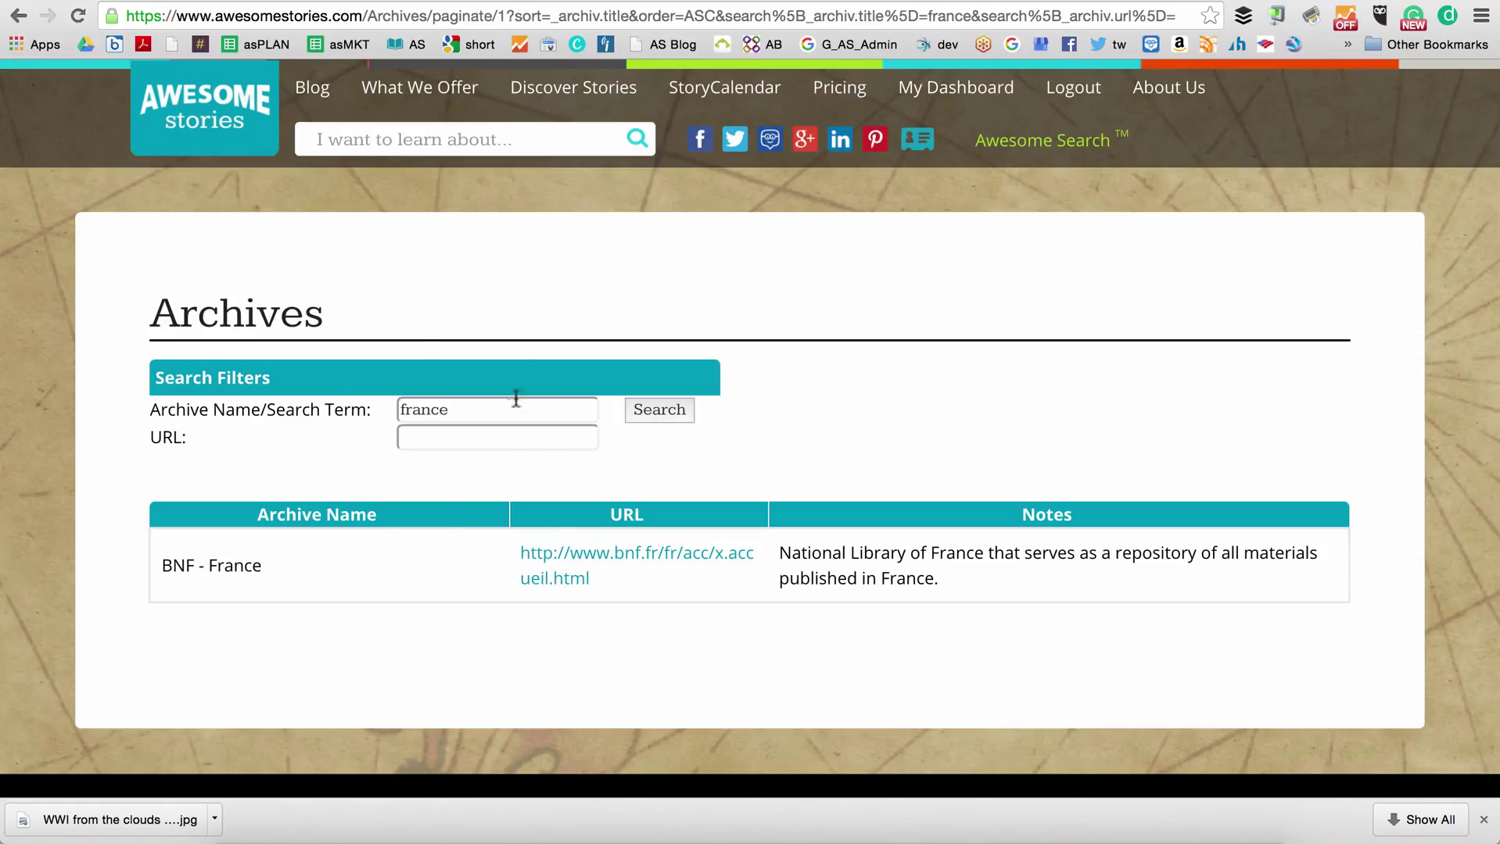
- Search the archives database for "germany"
{"action": "left_click", "coordinate": [489, 405]}
{"action": "double_click", "coordinate": [489, 405]}
{"action": "type", "text": "gem"}
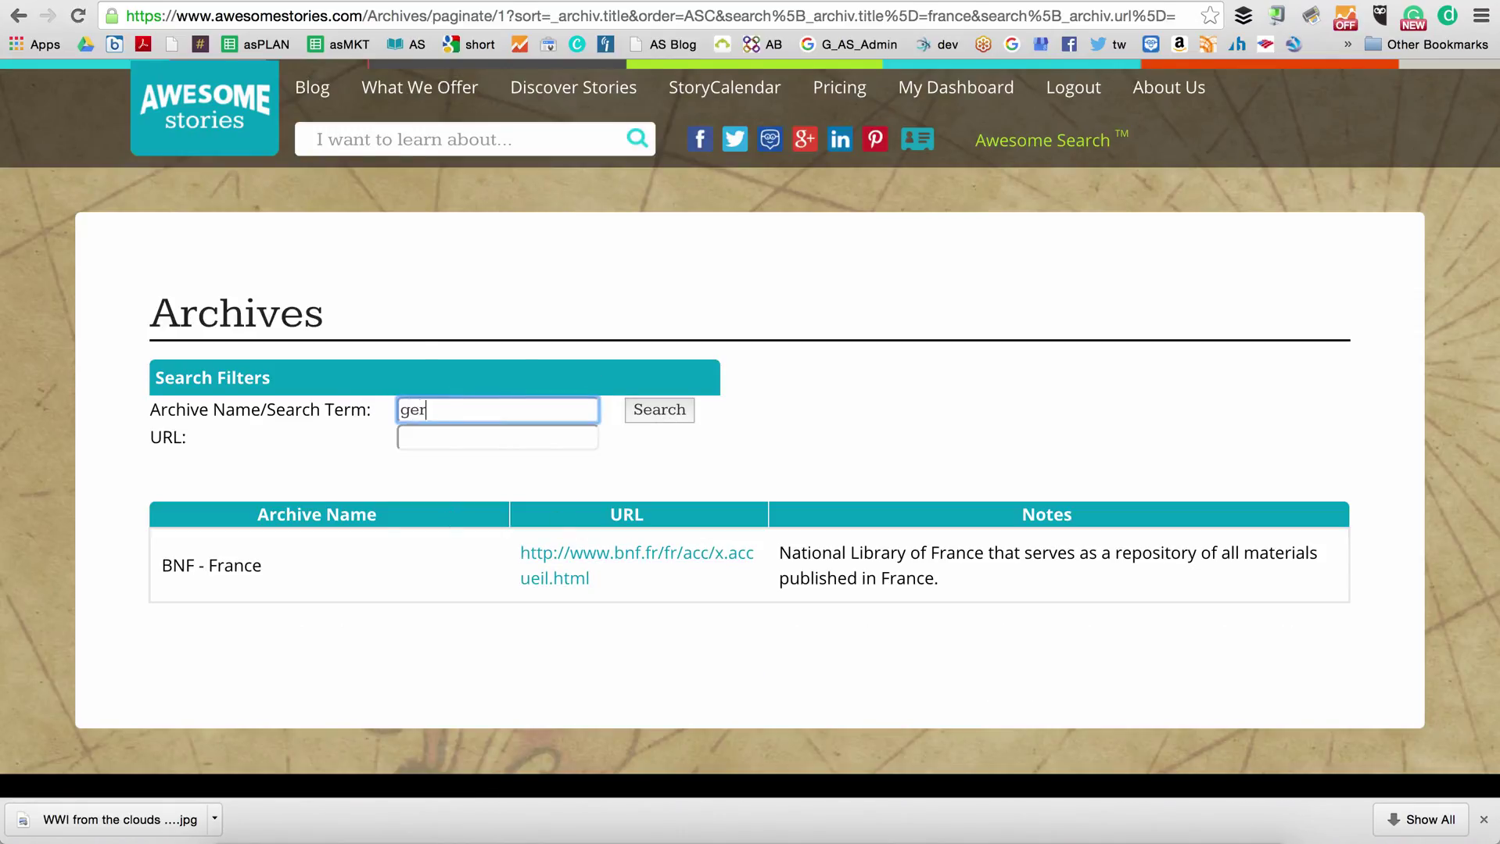
{"action": "type", "text": "mancyy"}
{"action": "left_click", "coordinate": [653, 416]}
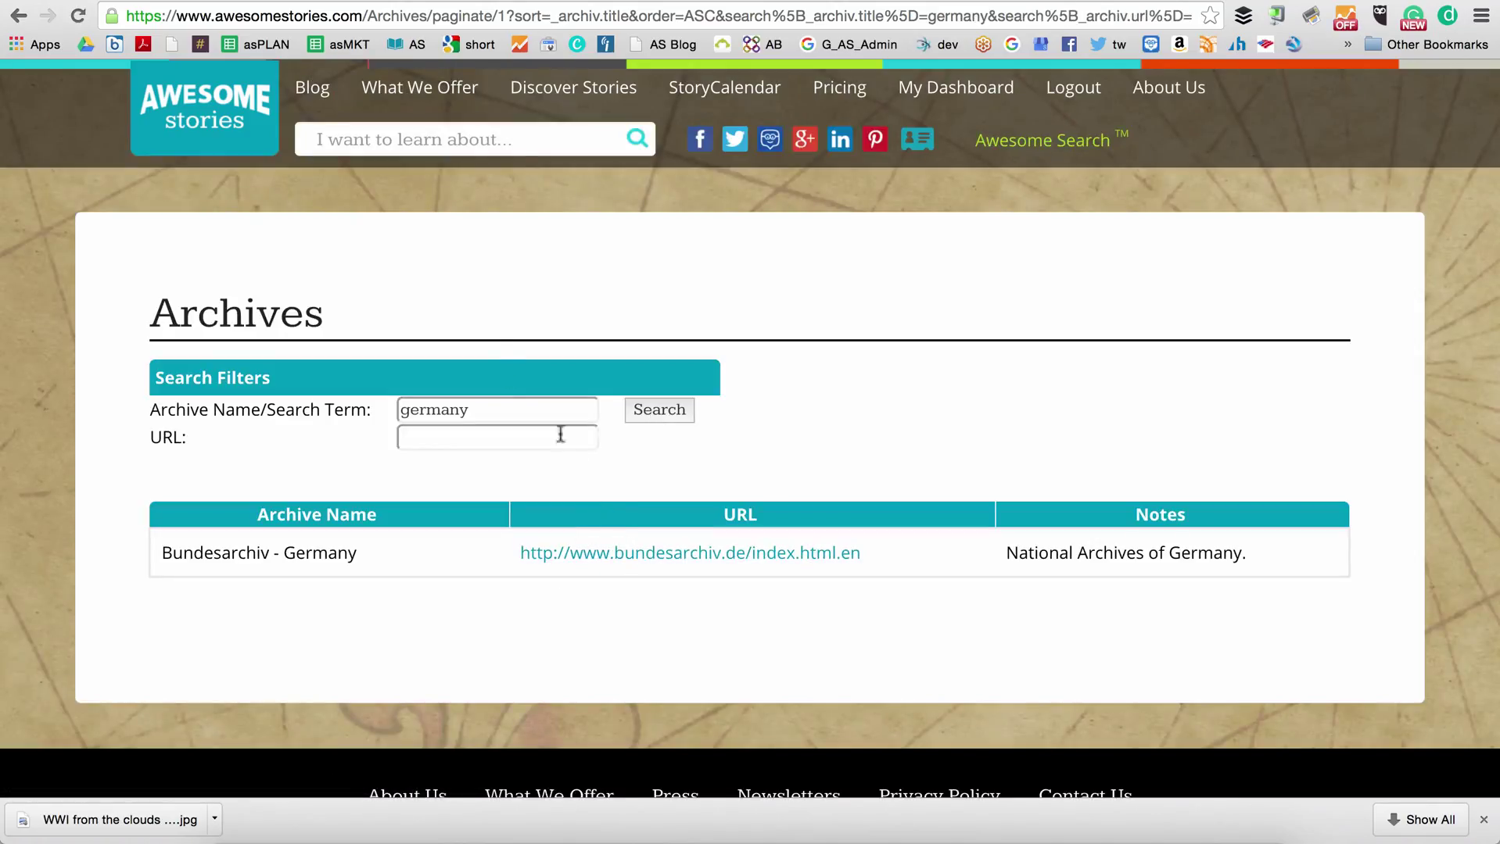
- Return to the story's Research page, look over its resources and open the story preview
{"action": "left_click", "coordinate": [19, 17]}
{"action": "left_click", "coordinate": [19, 17]}
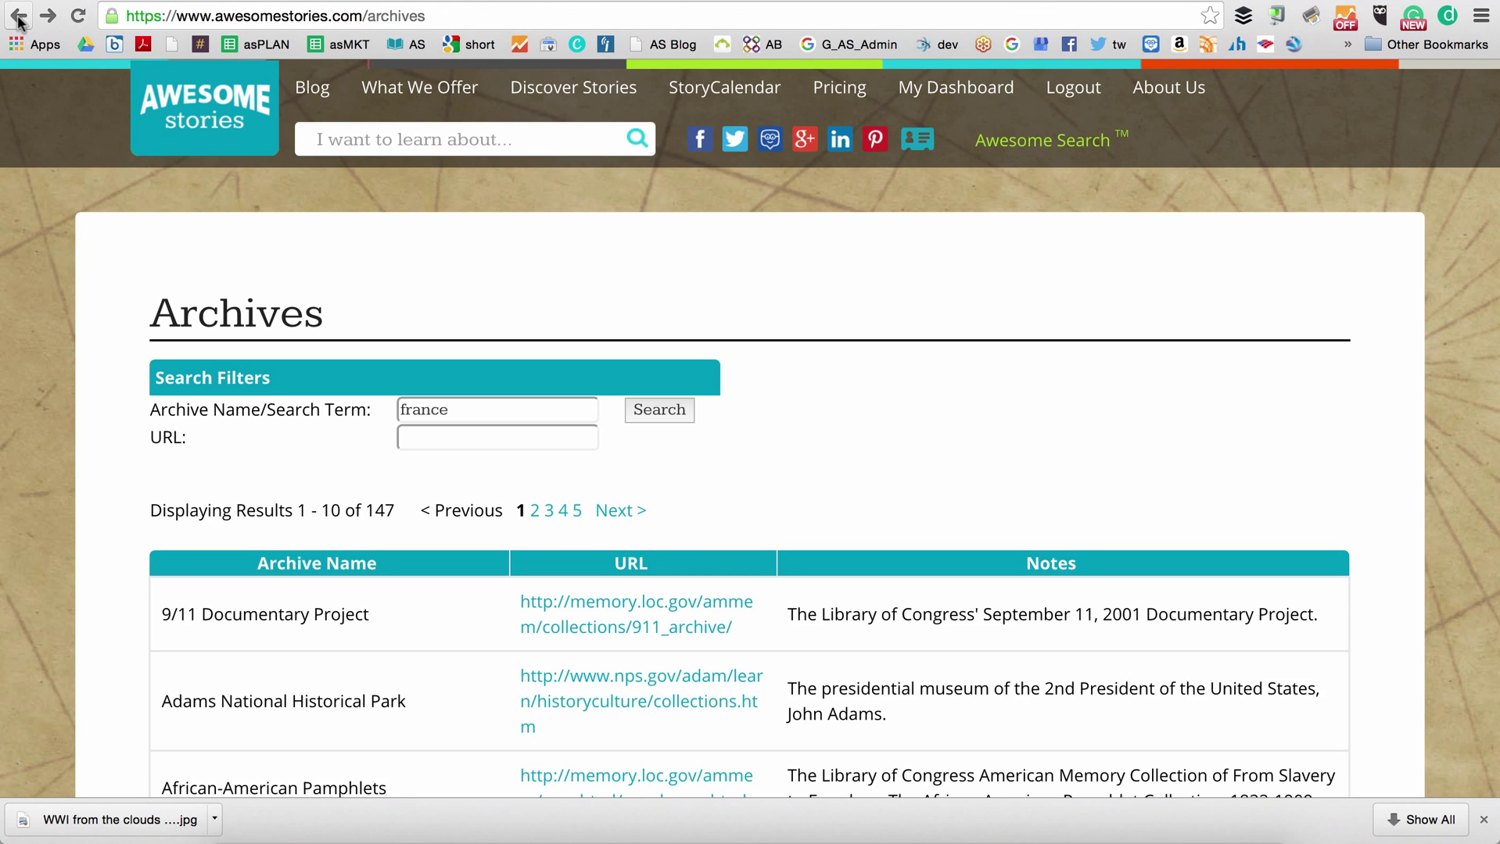
{"action": "left_click", "coordinate": [19, 18]}
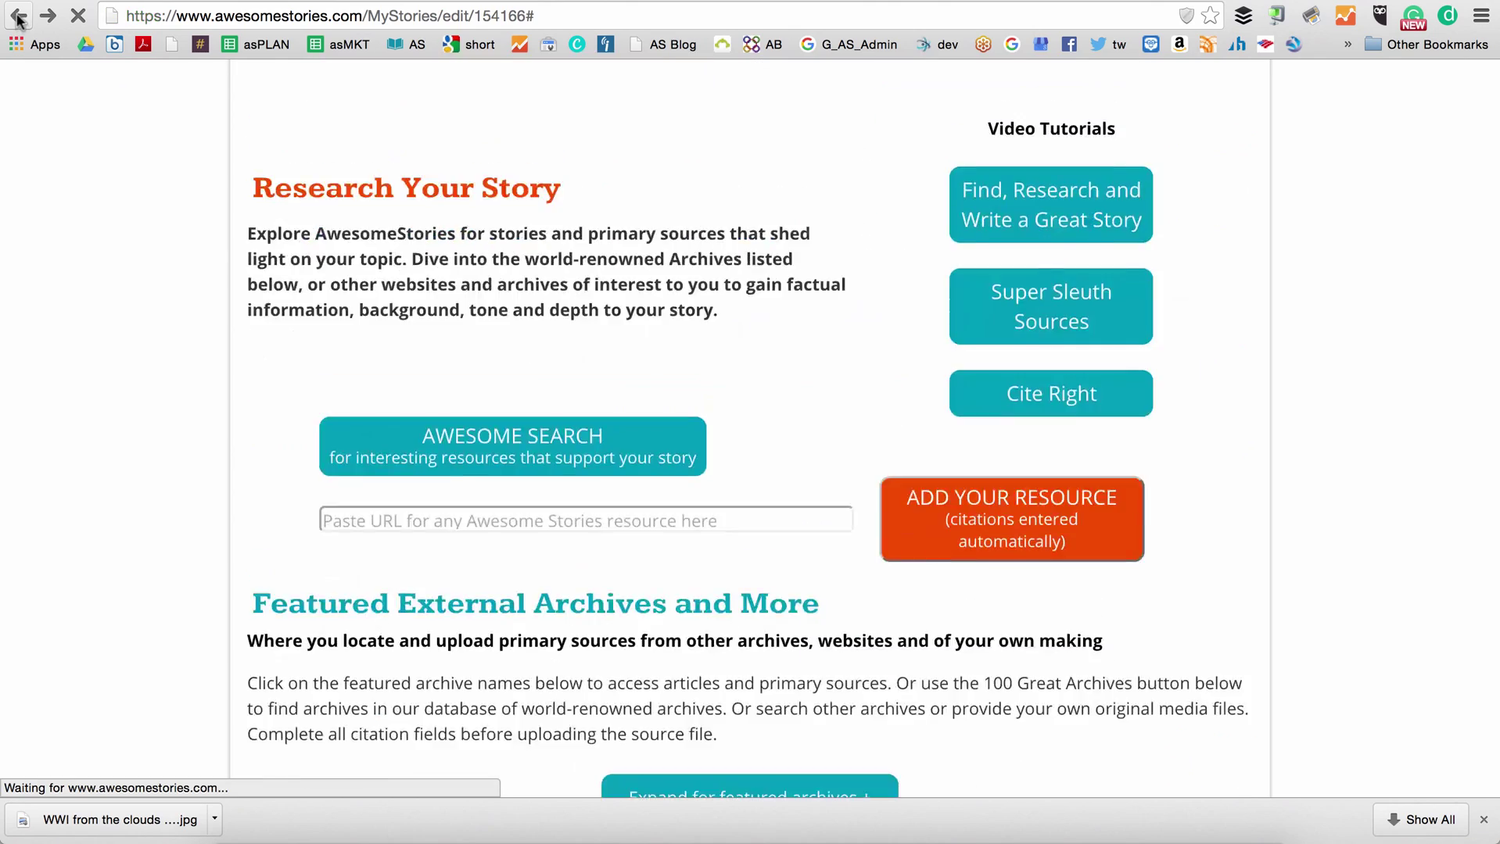
{"action": "scroll", "coordinate": [194, 473], "scroll_direction": "down", "scroll_amount": 12}
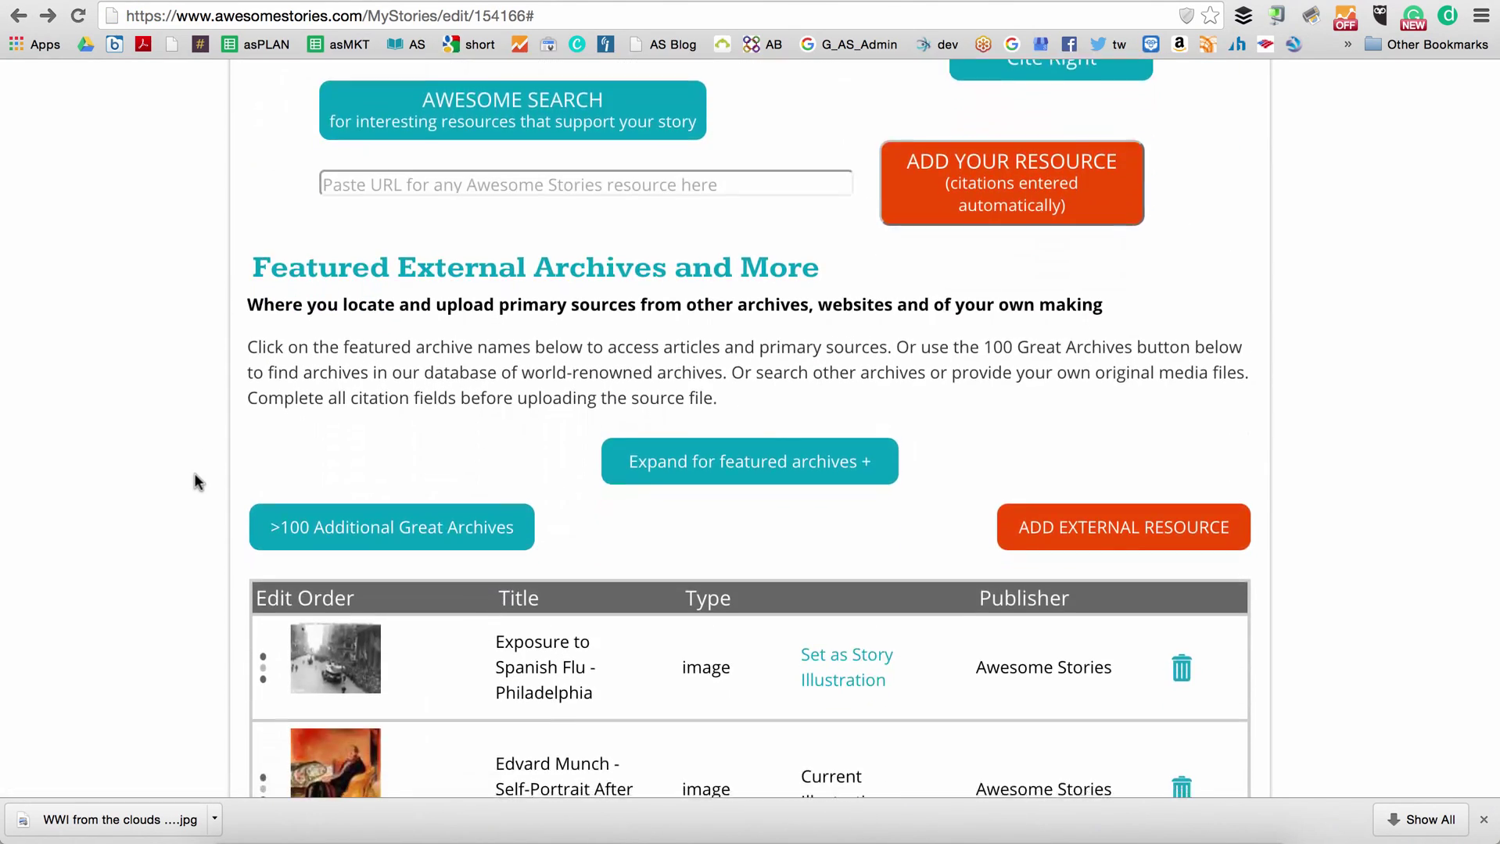
{"action": "scroll", "coordinate": [195, 473], "scroll_direction": "down", "scroll_amount": 3}
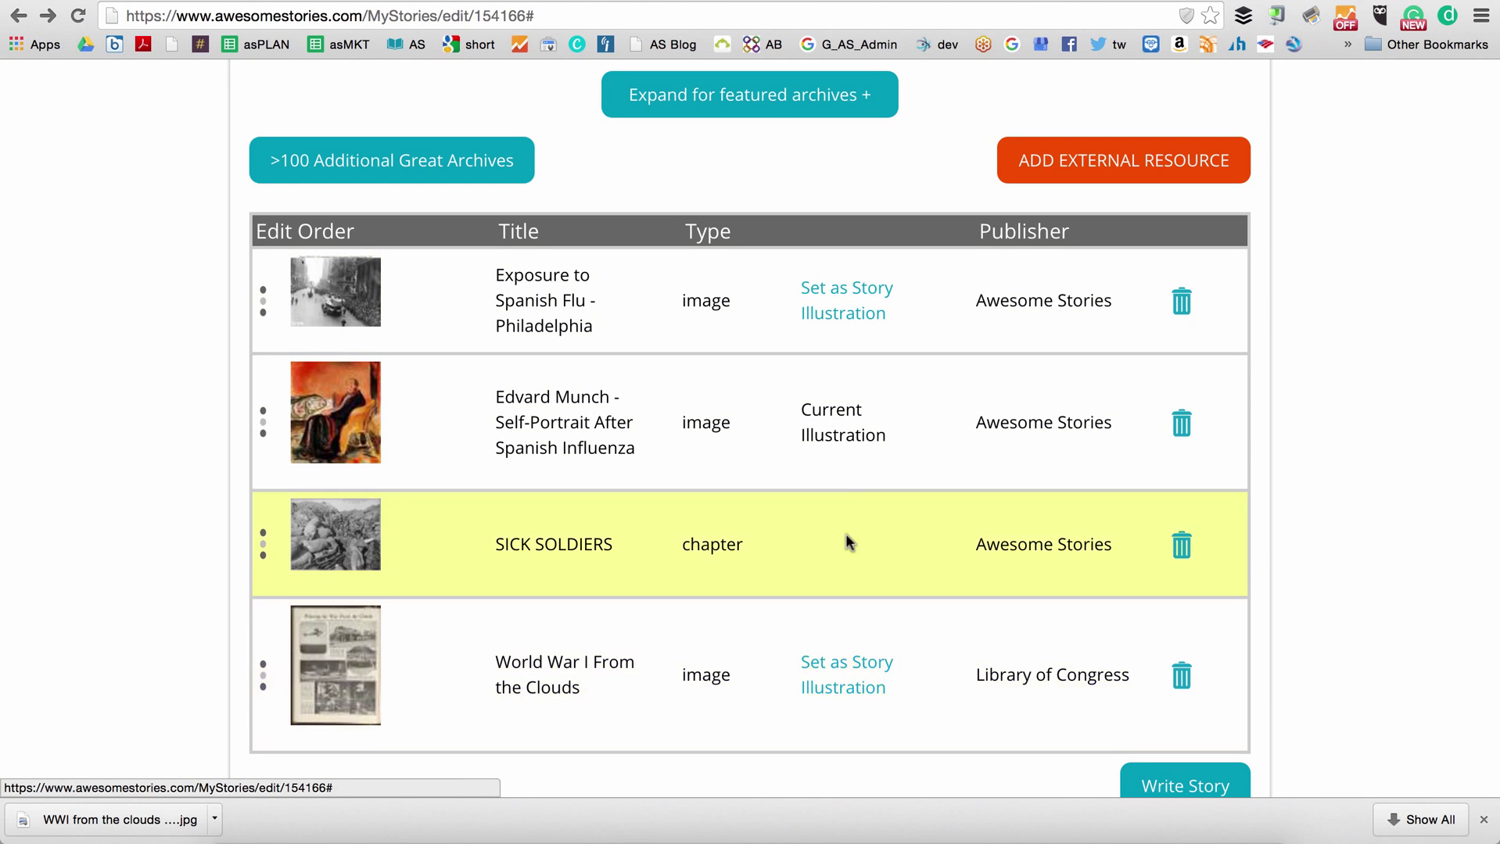
{"action": "scroll", "coordinate": [856, 435], "scroll_direction": "up", "scroll_amount": 15}
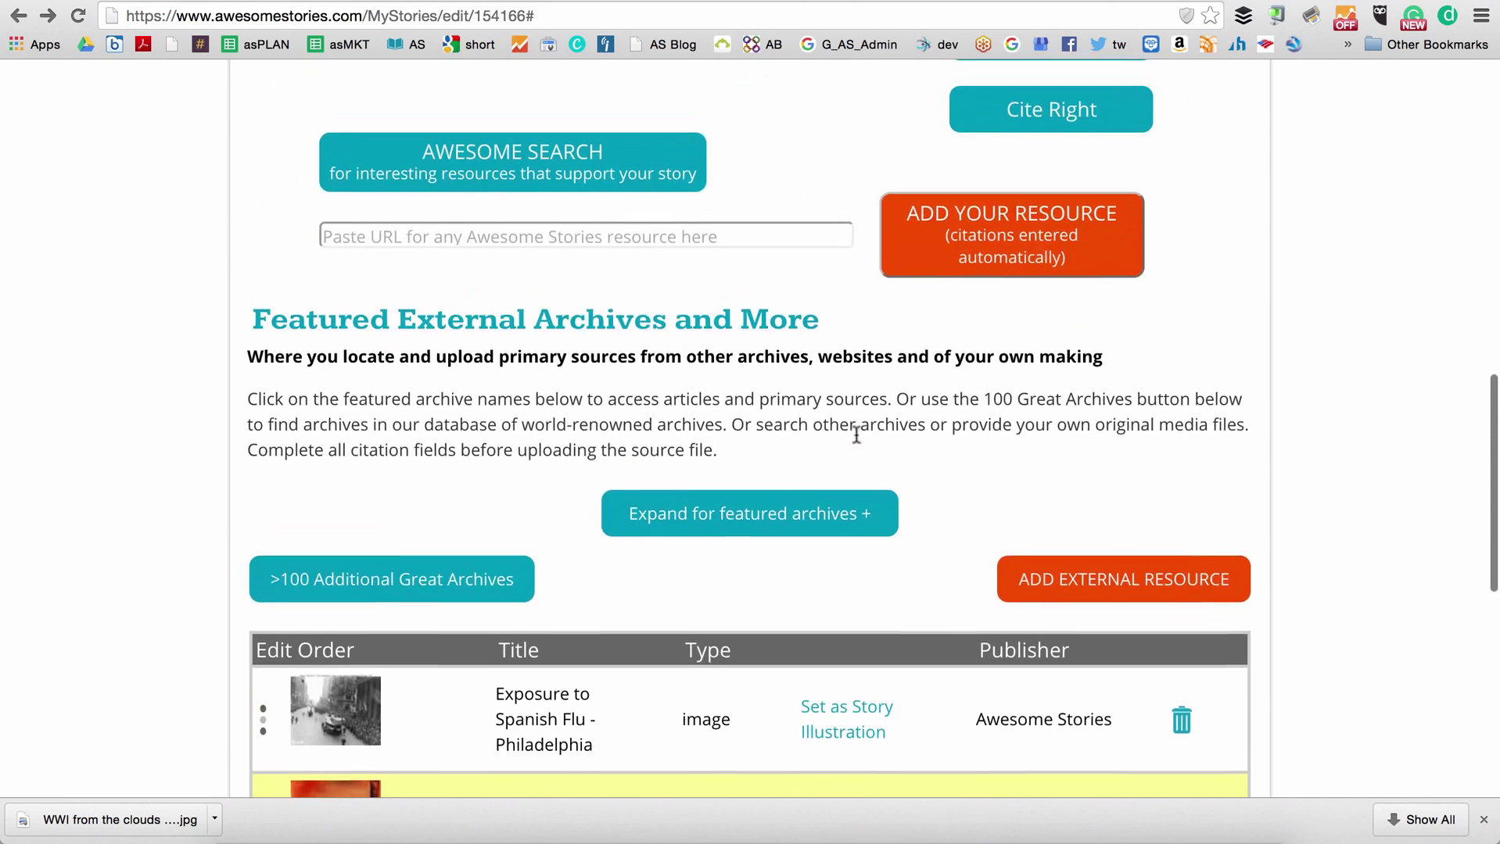
{"action": "scroll", "coordinate": [855, 436], "scroll_direction": "down", "scroll_amount": 2}
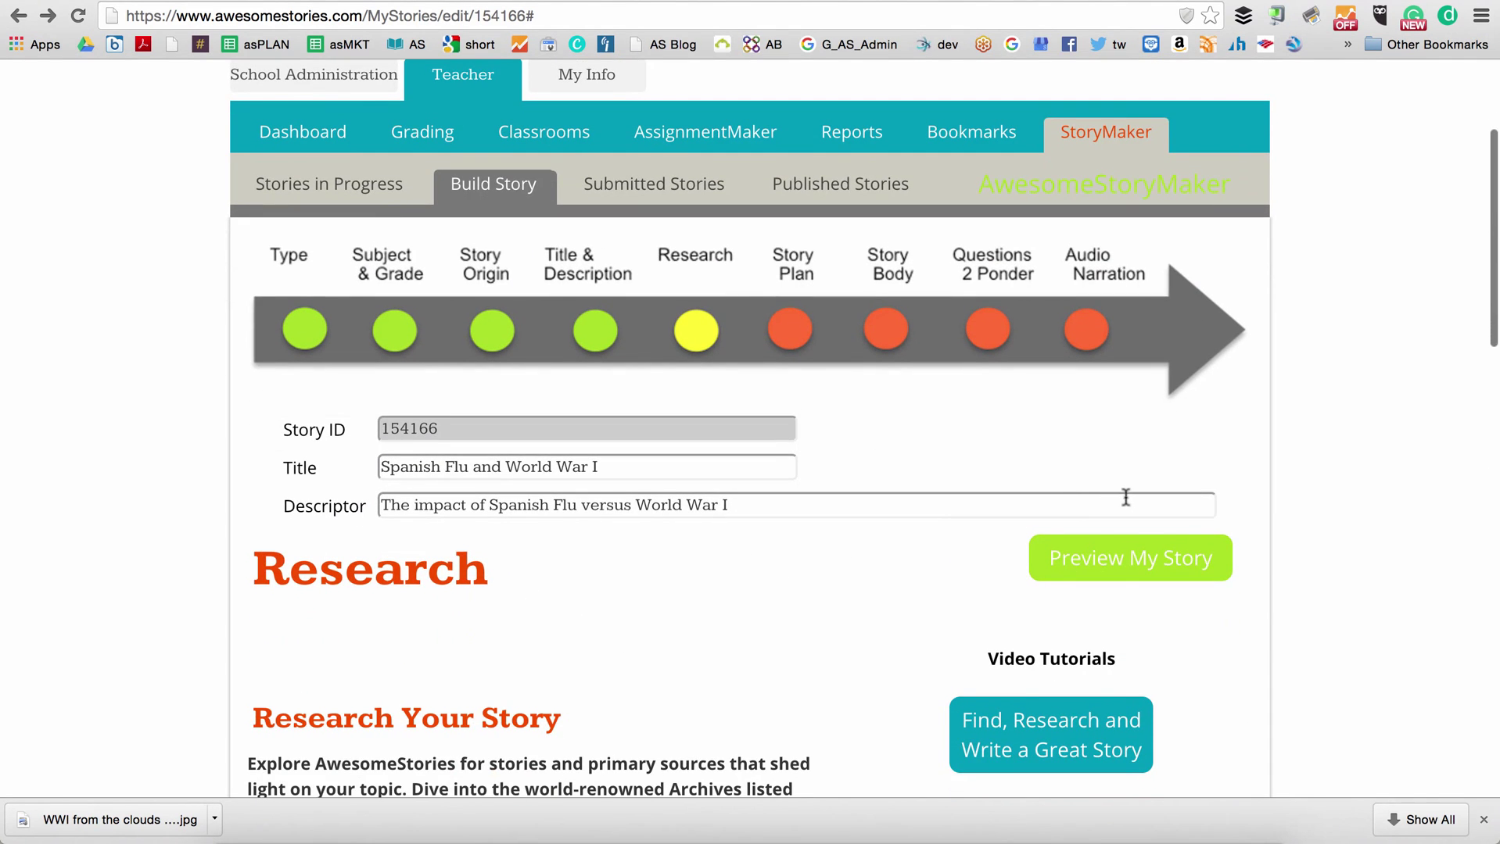
{"action": "left_click", "coordinate": [1124, 557]}
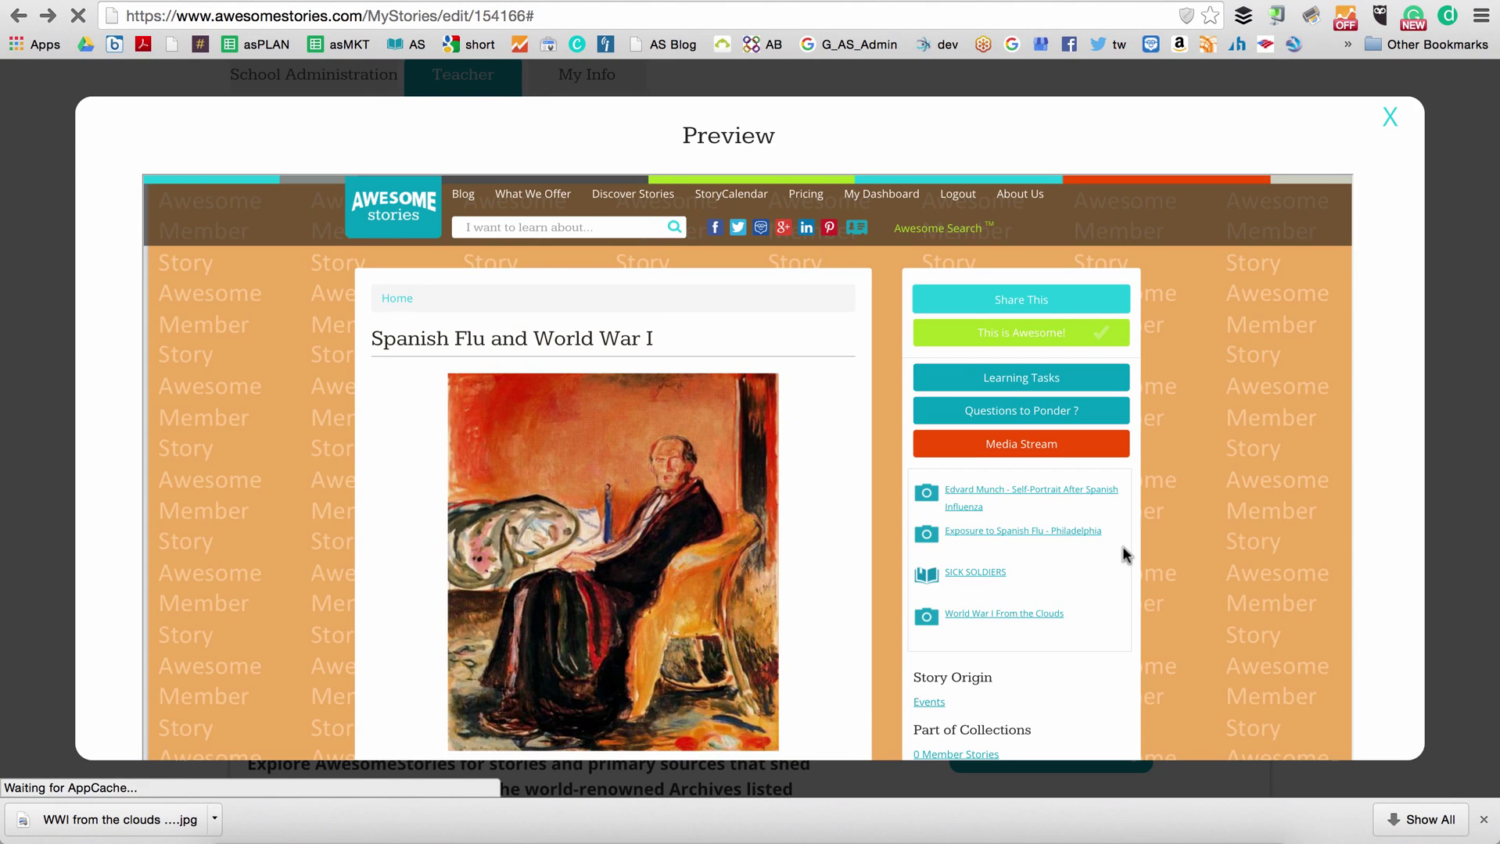
- Look over the story preview, close it and continue from the Research page to writing the story
{"action": "scroll", "coordinate": [1123, 546], "scroll_direction": "down", "scroll_amount": 3}
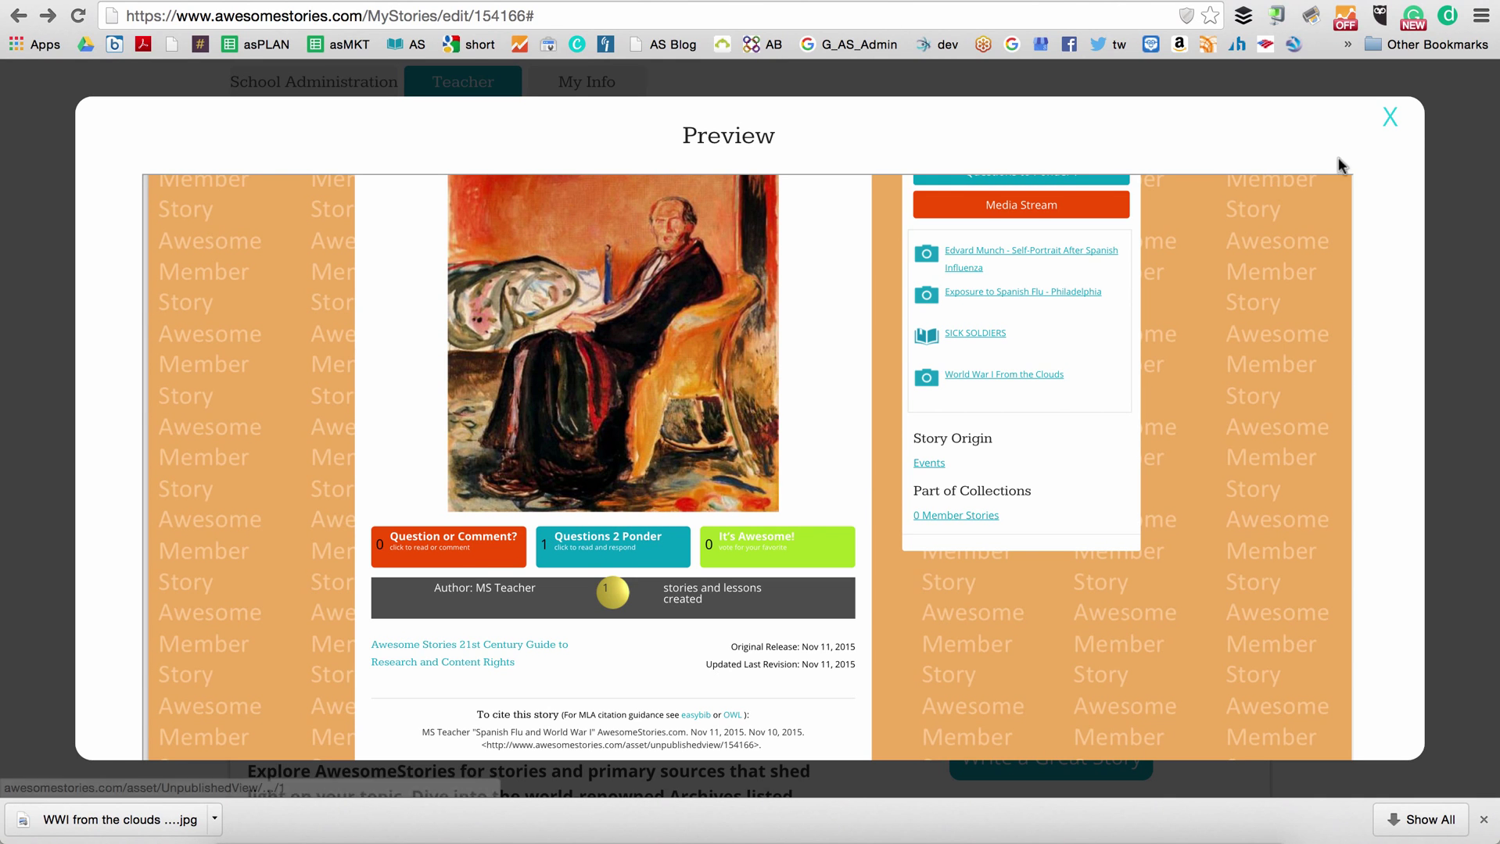
{"action": "left_click", "coordinate": [1389, 117]}
{"action": "scroll", "coordinate": [817, 663], "scroll_direction": "down", "scroll_amount": 1}
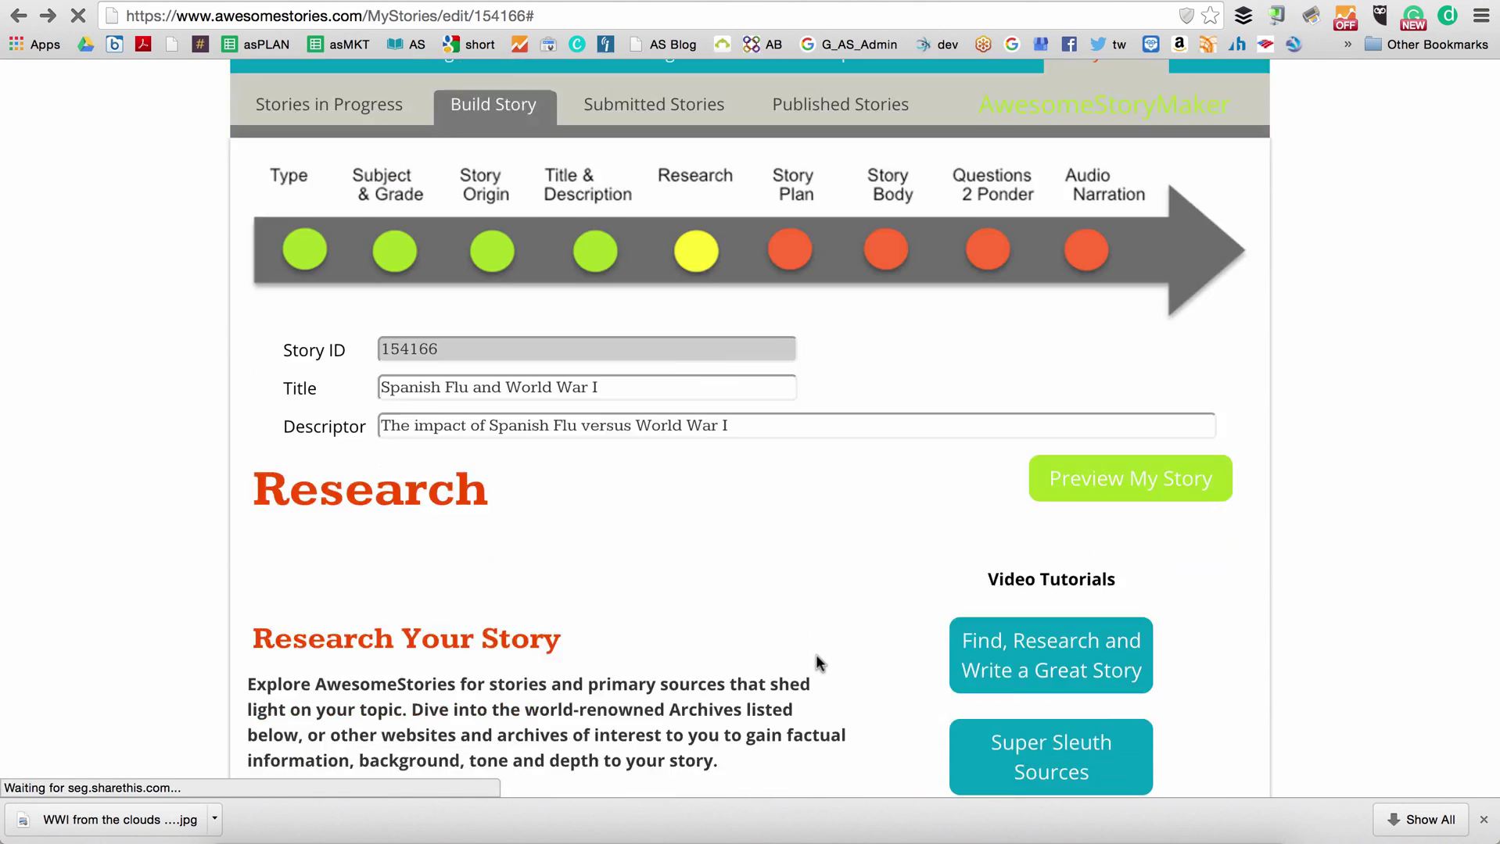
{"action": "scroll", "coordinate": [818, 663], "scroll_direction": "down", "scroll_amount": 10}
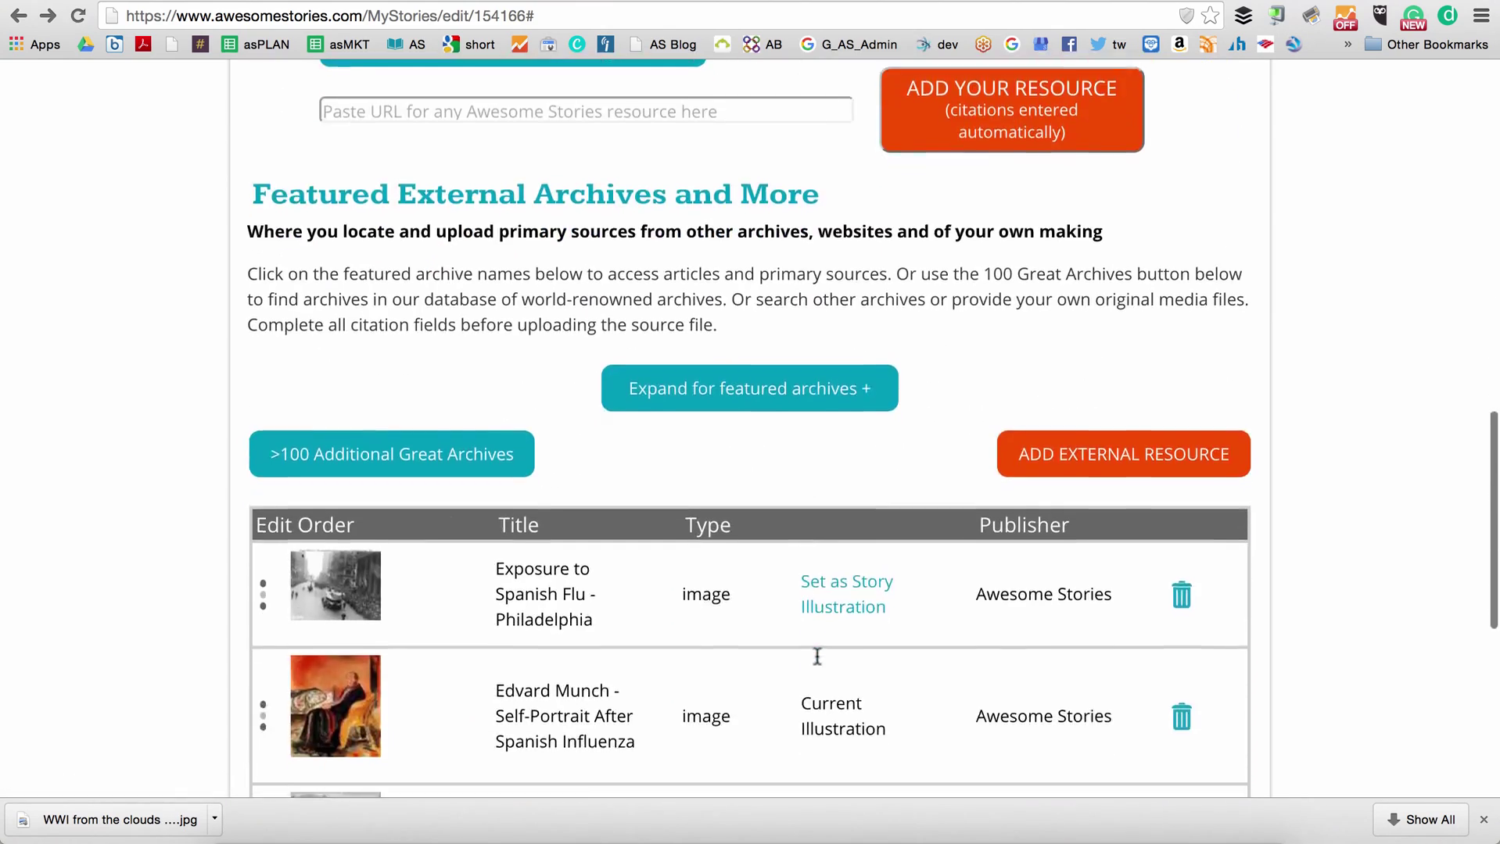
{"action": "scroll", "coordinate": [817, 657], "scroll_direction": "down", "scroll_amount": 7}
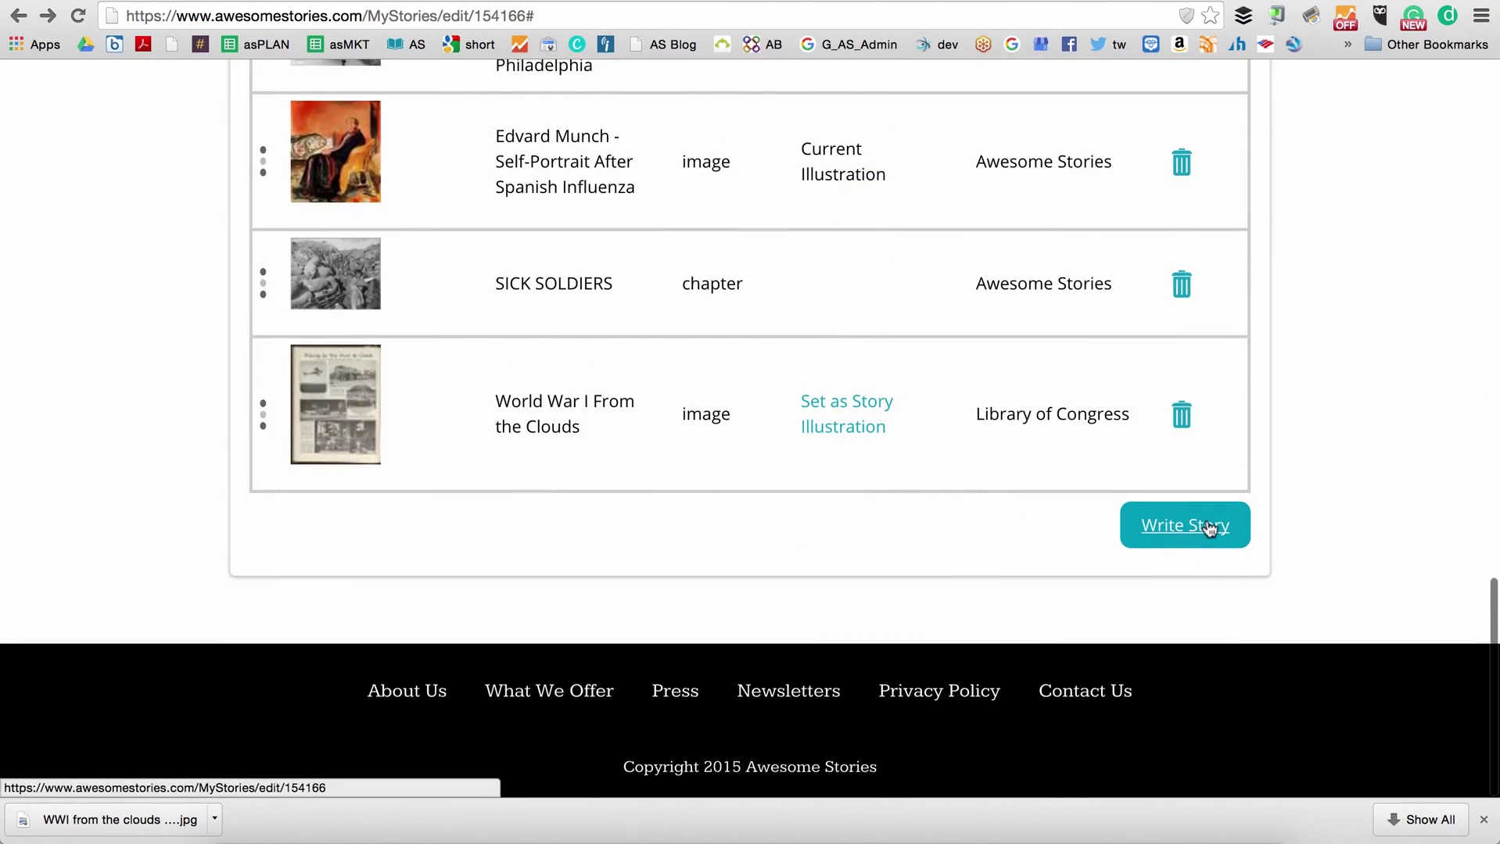
{"action": "left_click", "coordinate": [1208, 528]}
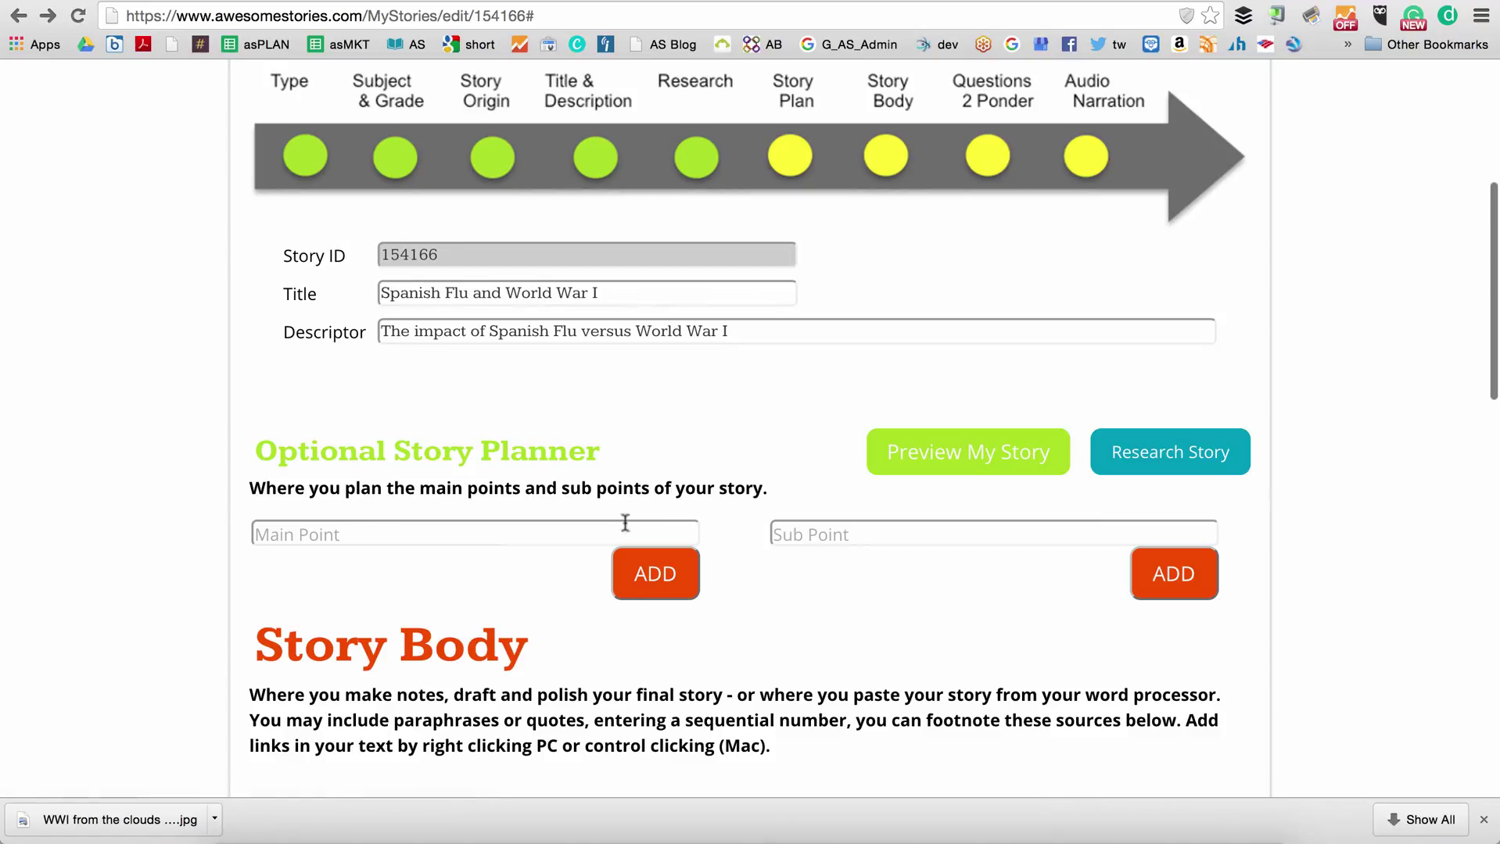
- Add the main point "Spanish Flu" with the sub point "Deaths and spreading" to the story planner, and delete that main point again
{"action": "left_click", "coordinate": [553, 530]}
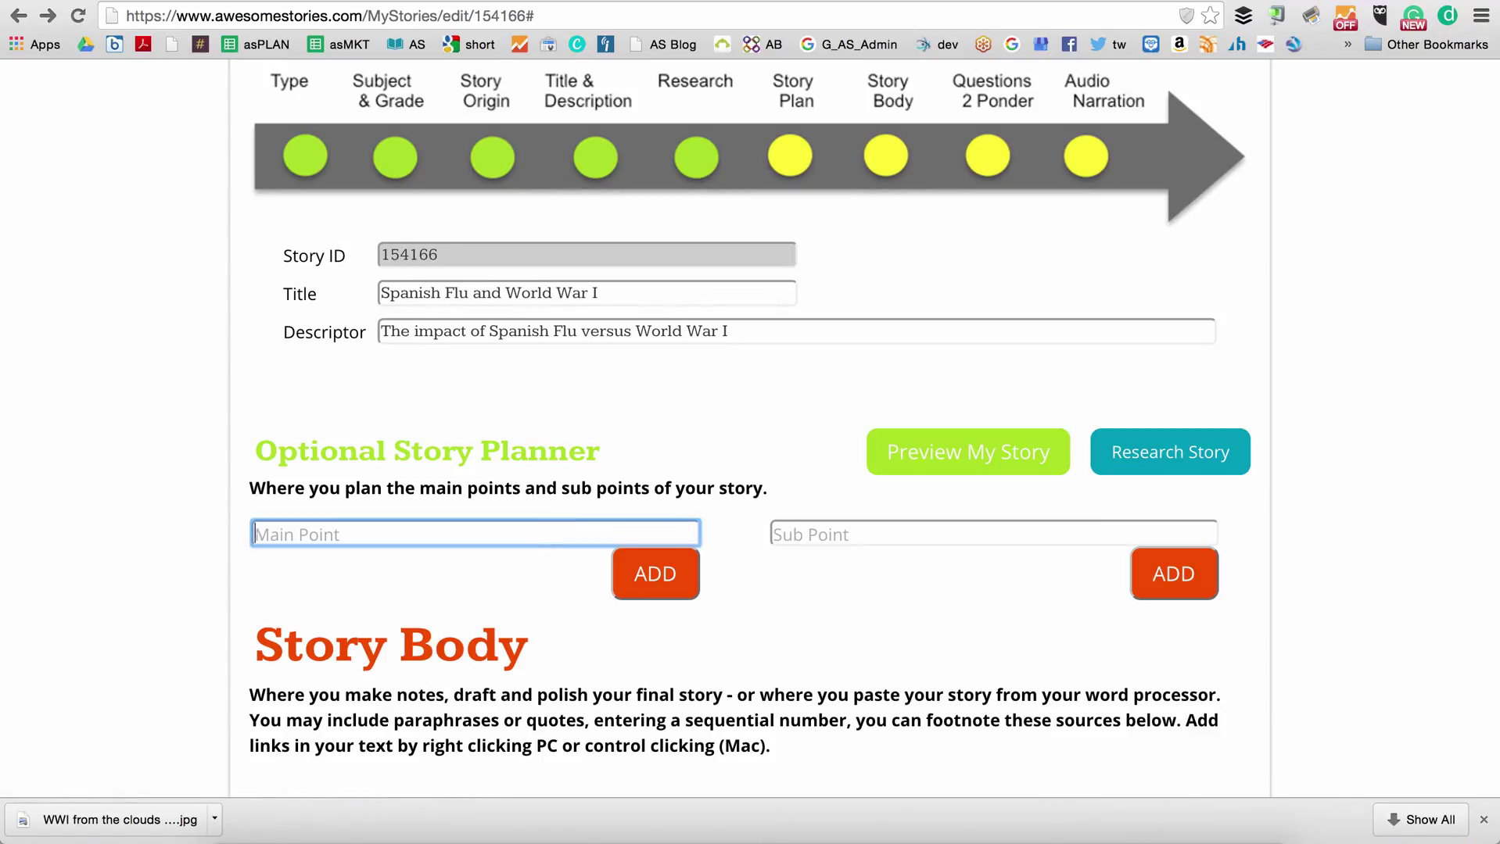
{"action": "type", "text": "Spanish Flu"}
{"action": "left_click", "coordinate": [835, 532]}
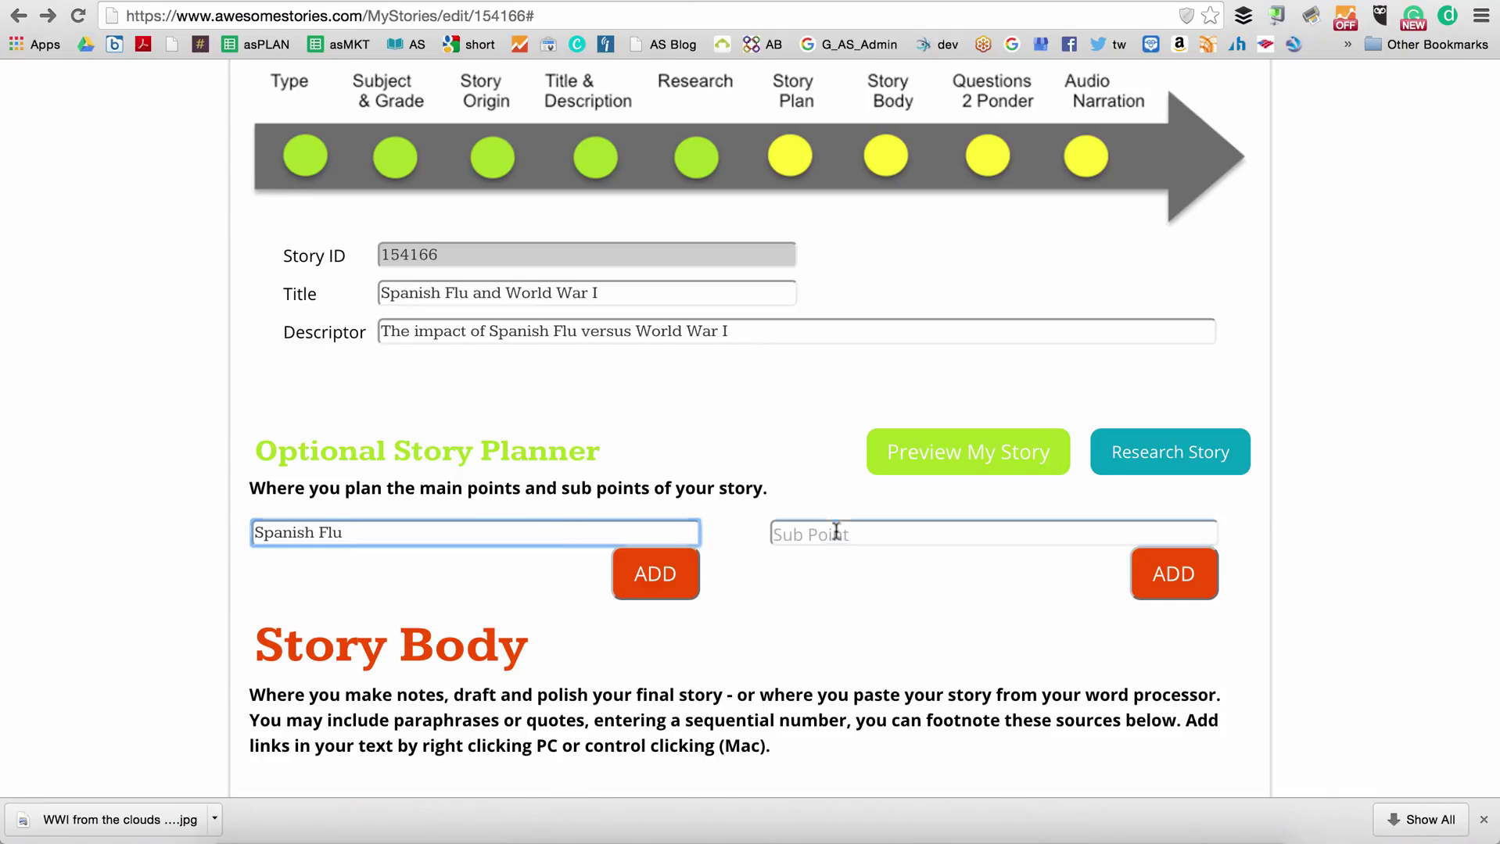
{"action": "type", "text": "Death"}
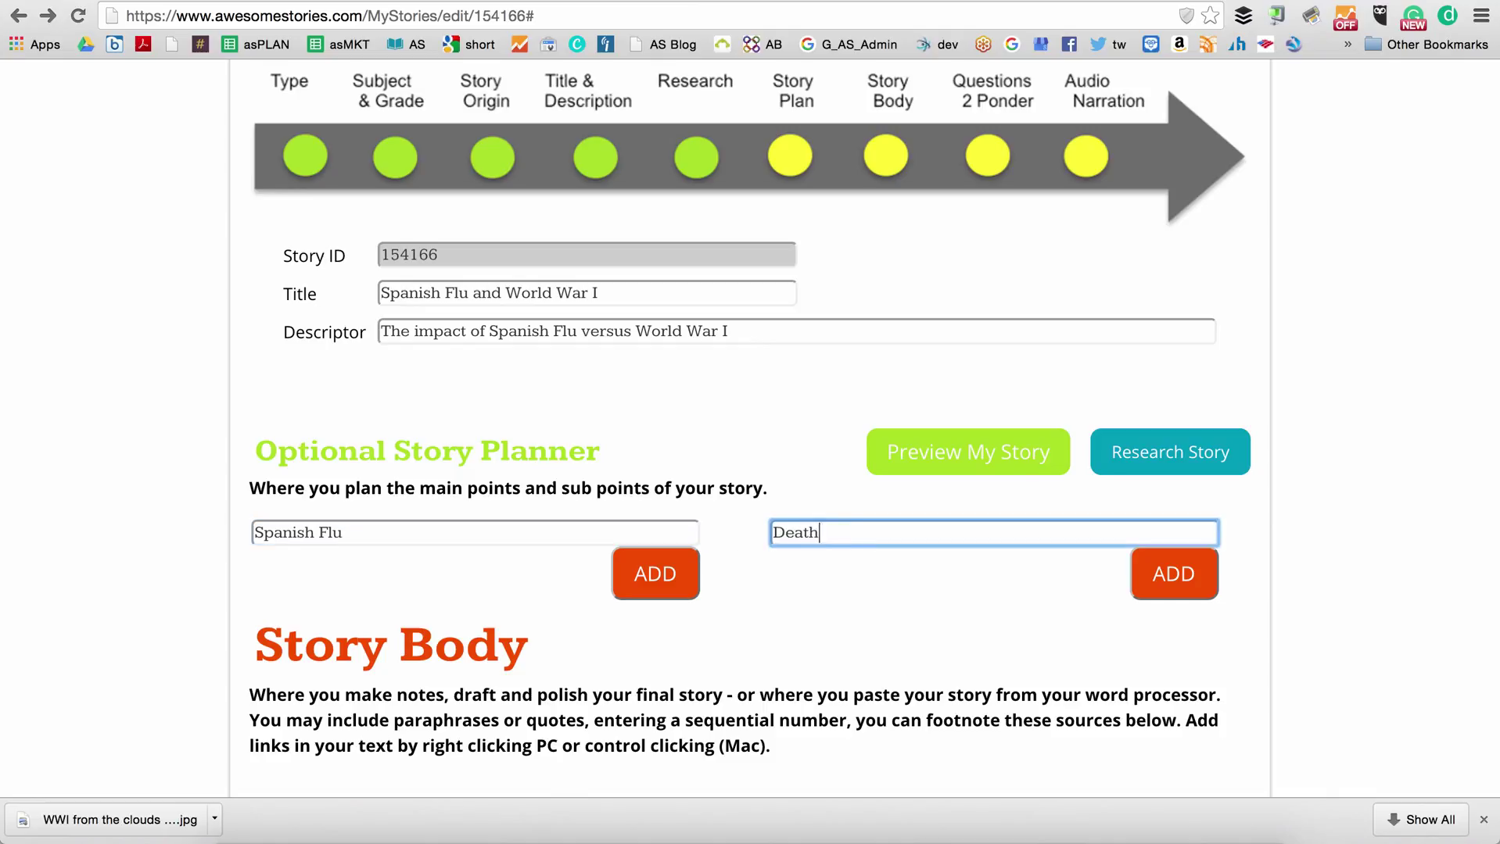
{"action": "type", "text": "s and spreading"}
{"action": "left_click", "coordinate": [685, 597]}
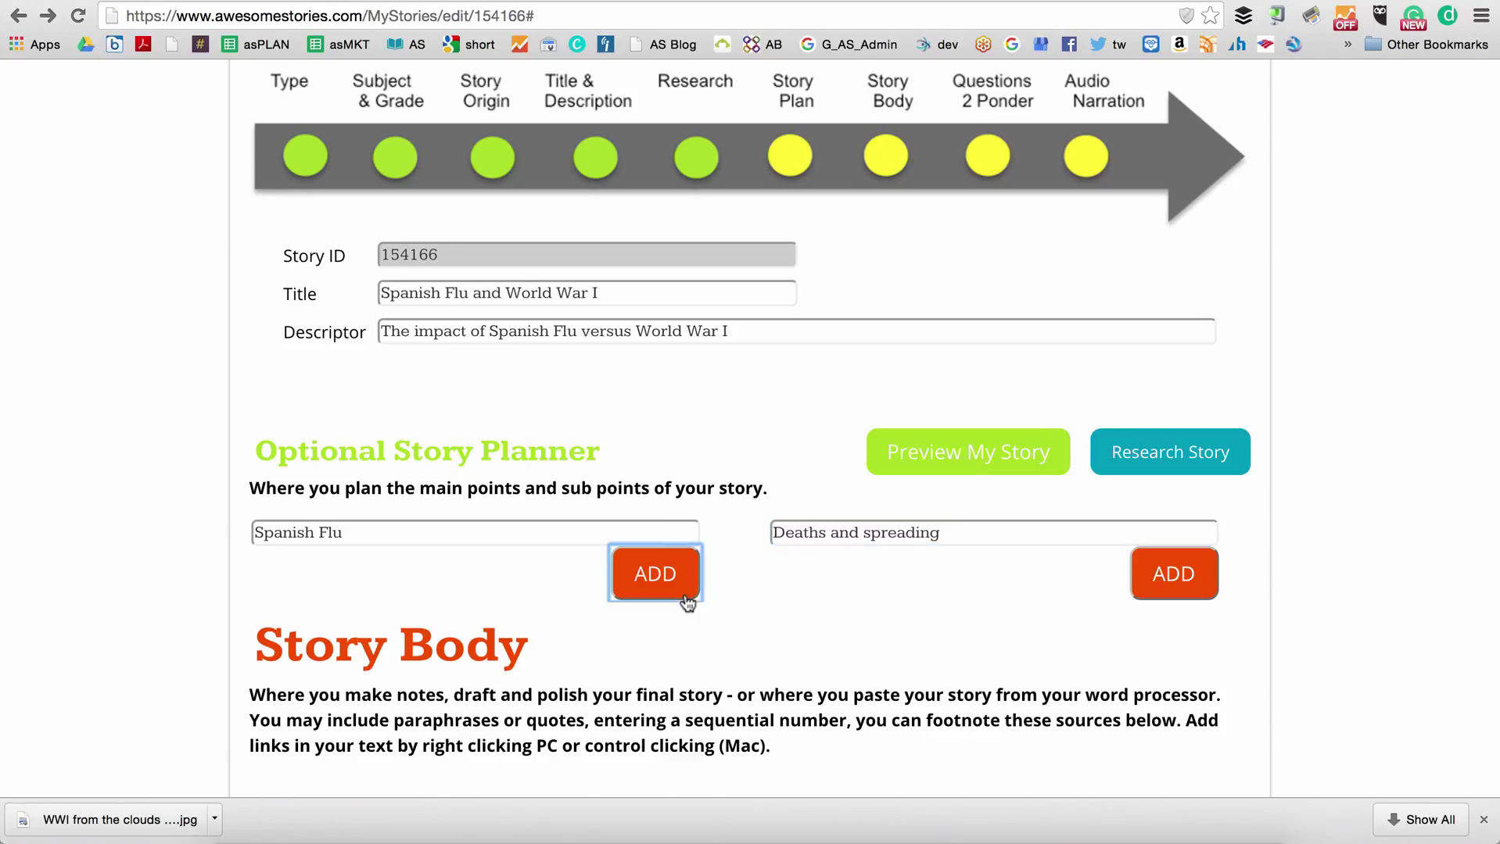
{"action": "left_click", "coordinate": [1181, 574]}
{"action": "scroll", "coordinate": [975, 661], "scroll_direction": "down", "scroll_amount": 3}
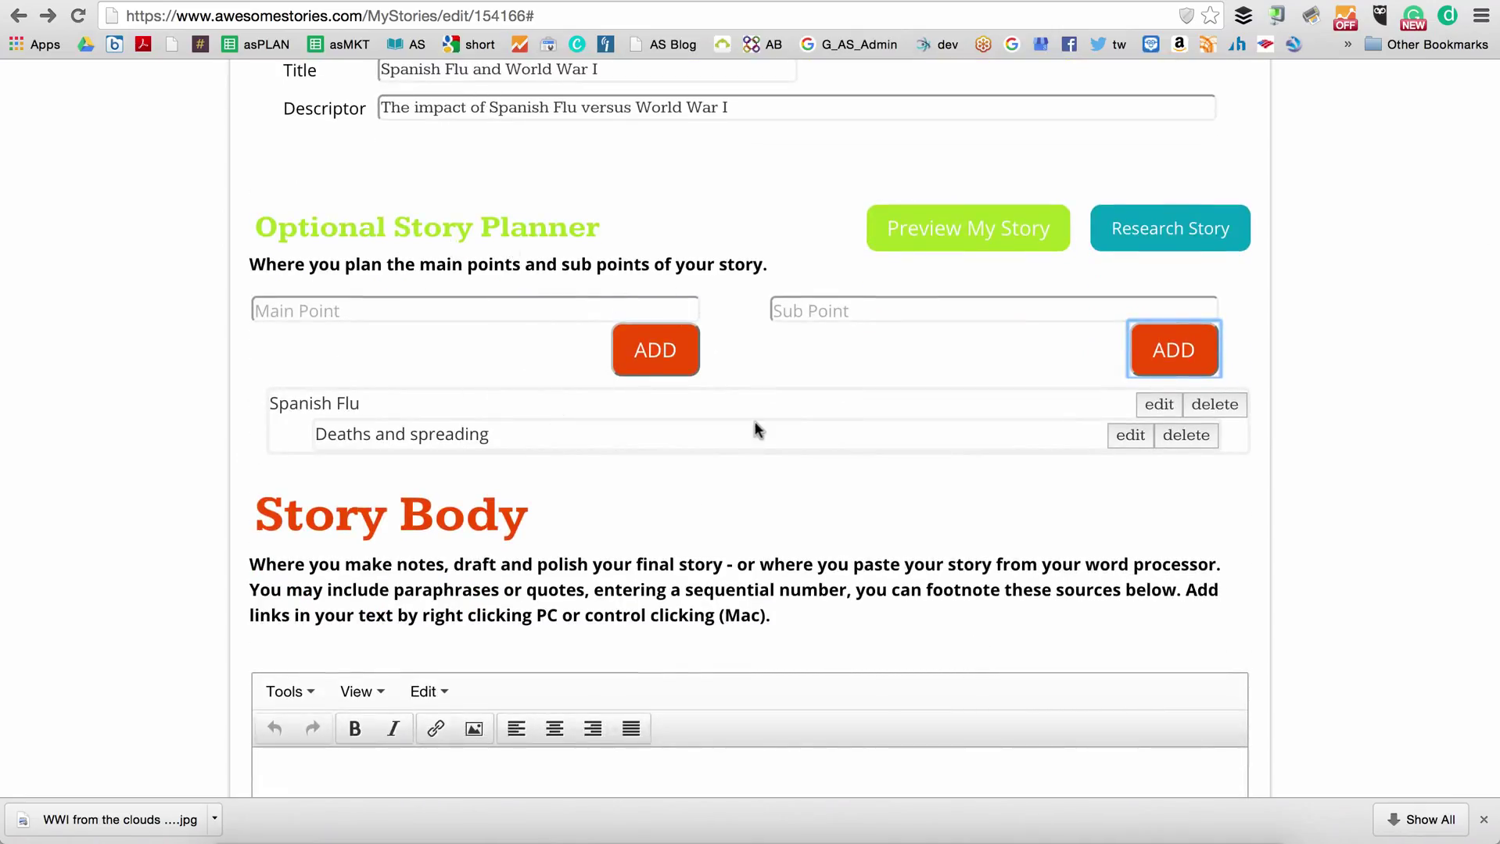
{"action": "left_click", "coordinate": [1211, 415]}
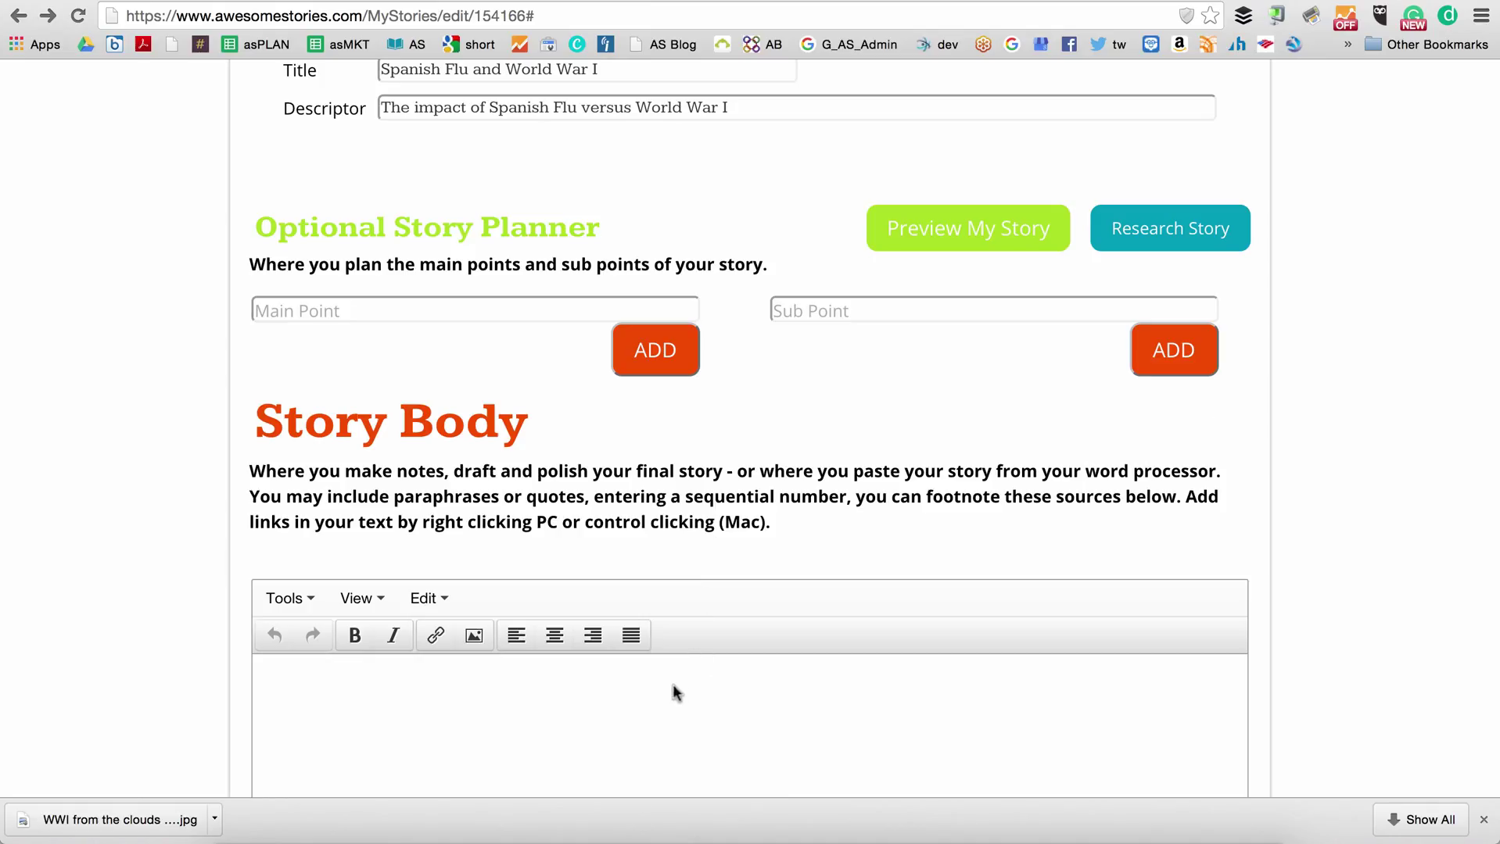
- Look through the story body, footnotes, Questions to Ponder and audio narration sections, and save the story
{"action": "scroll", "coordinate": [626, 680], "scroll_direction": "down", "scroll_amount": 2}
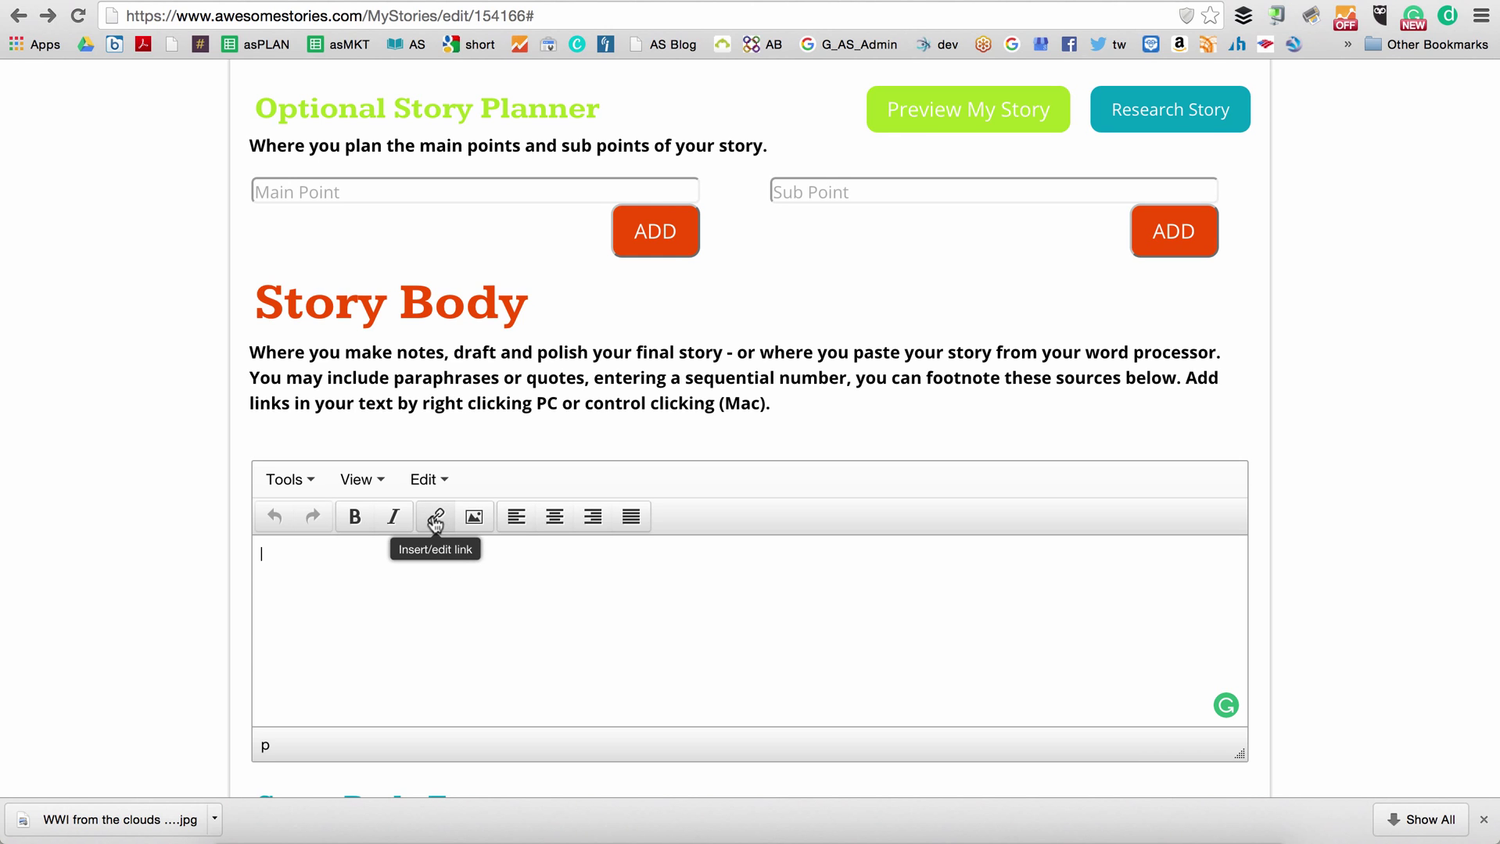
{"action": "scroll", "coordinate": [443, 660], "scroll_direction": "down", "scroll_amount": 5}
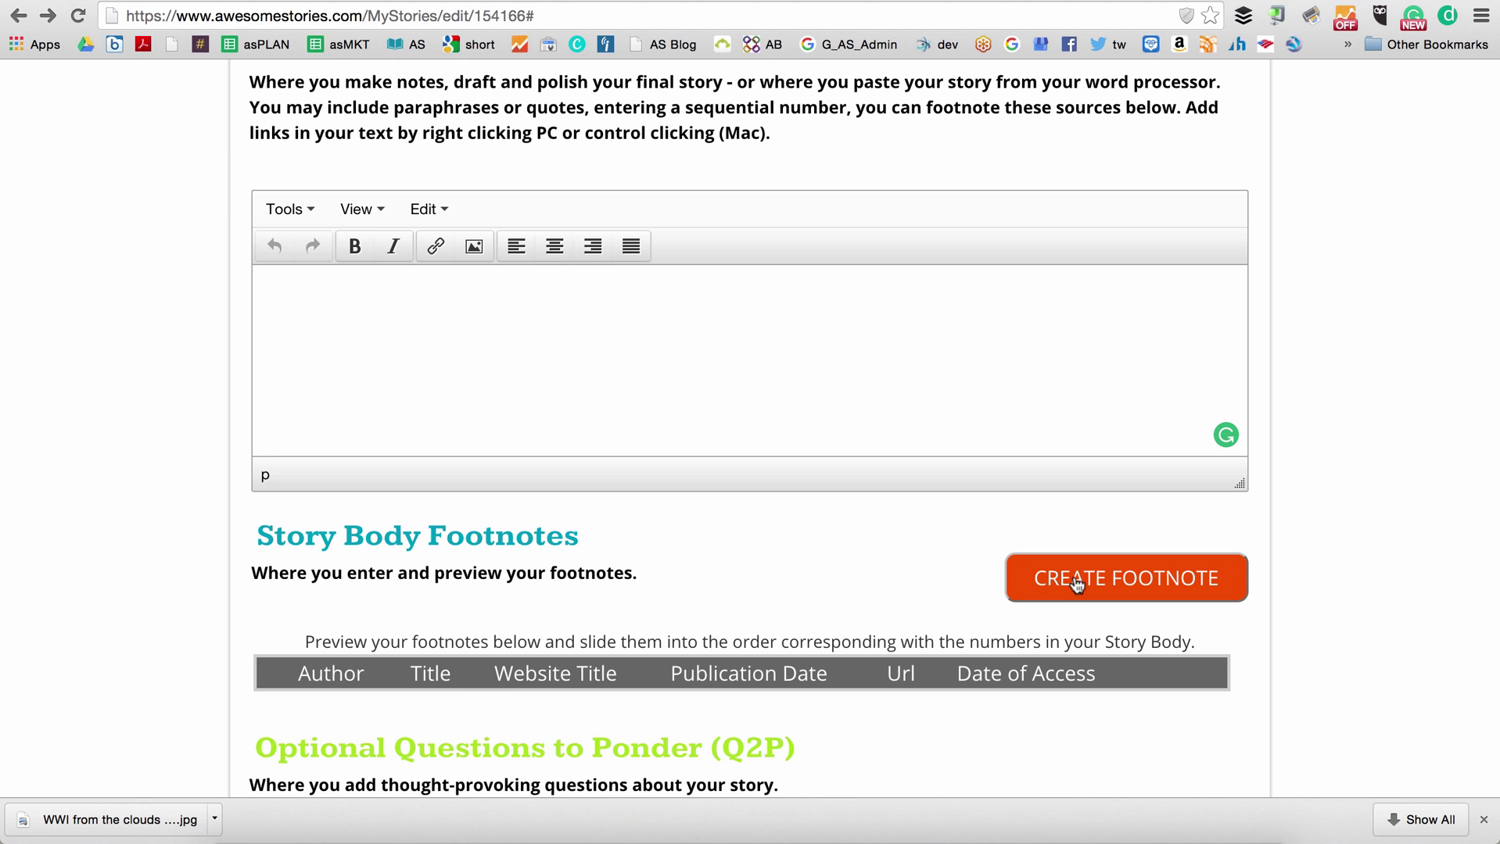
{"action": "scroll", "coordinate": [1083, 665], "scroll_direction": "down", "scroll_amount": 5}
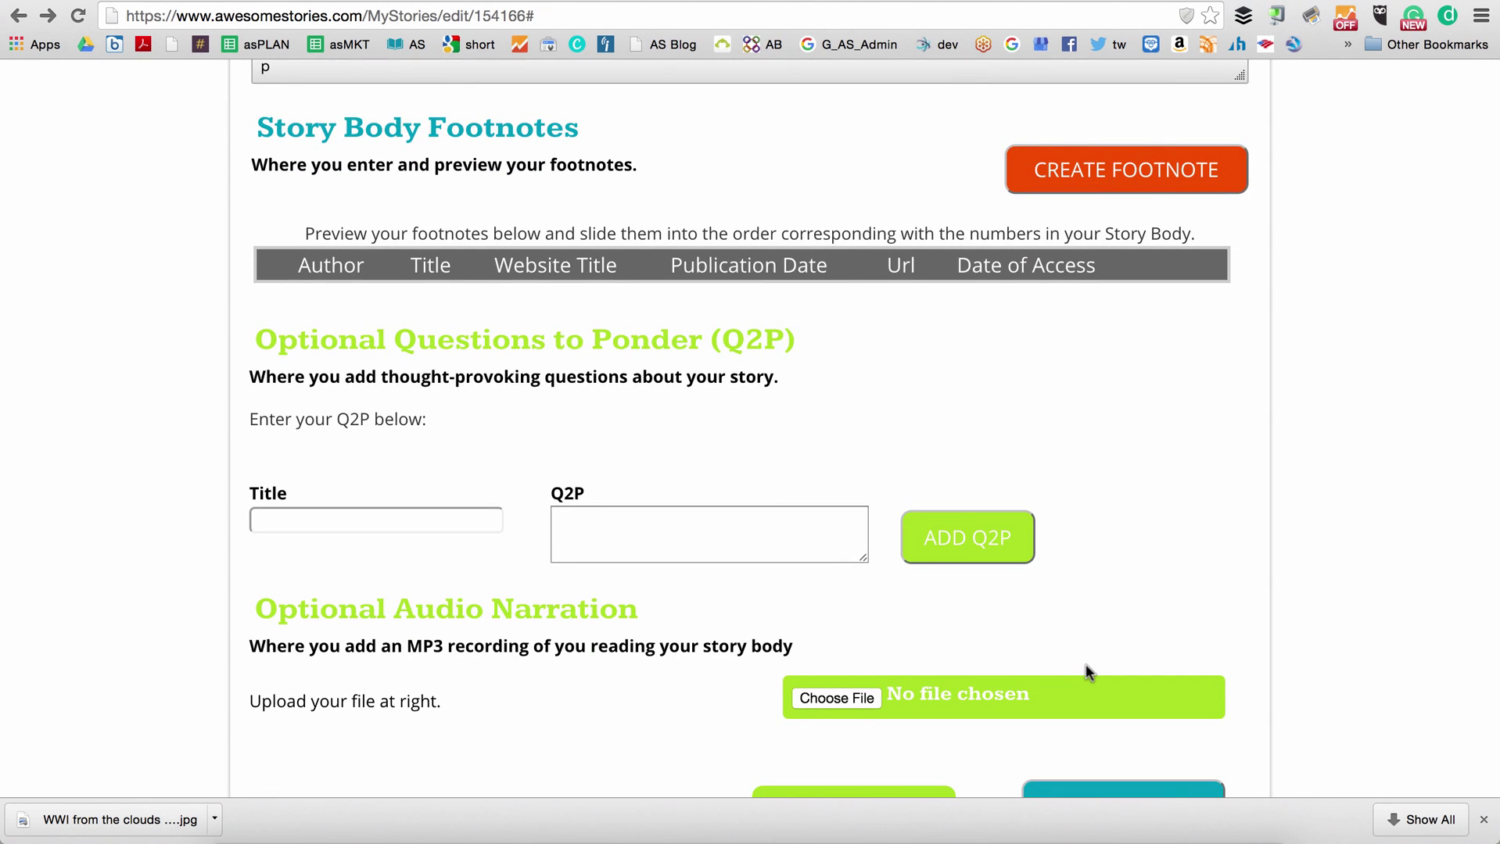
{"action": "scroll", "coordinate": [1085, 671], "scroll_direction": "down", "scroll_amount": 2}
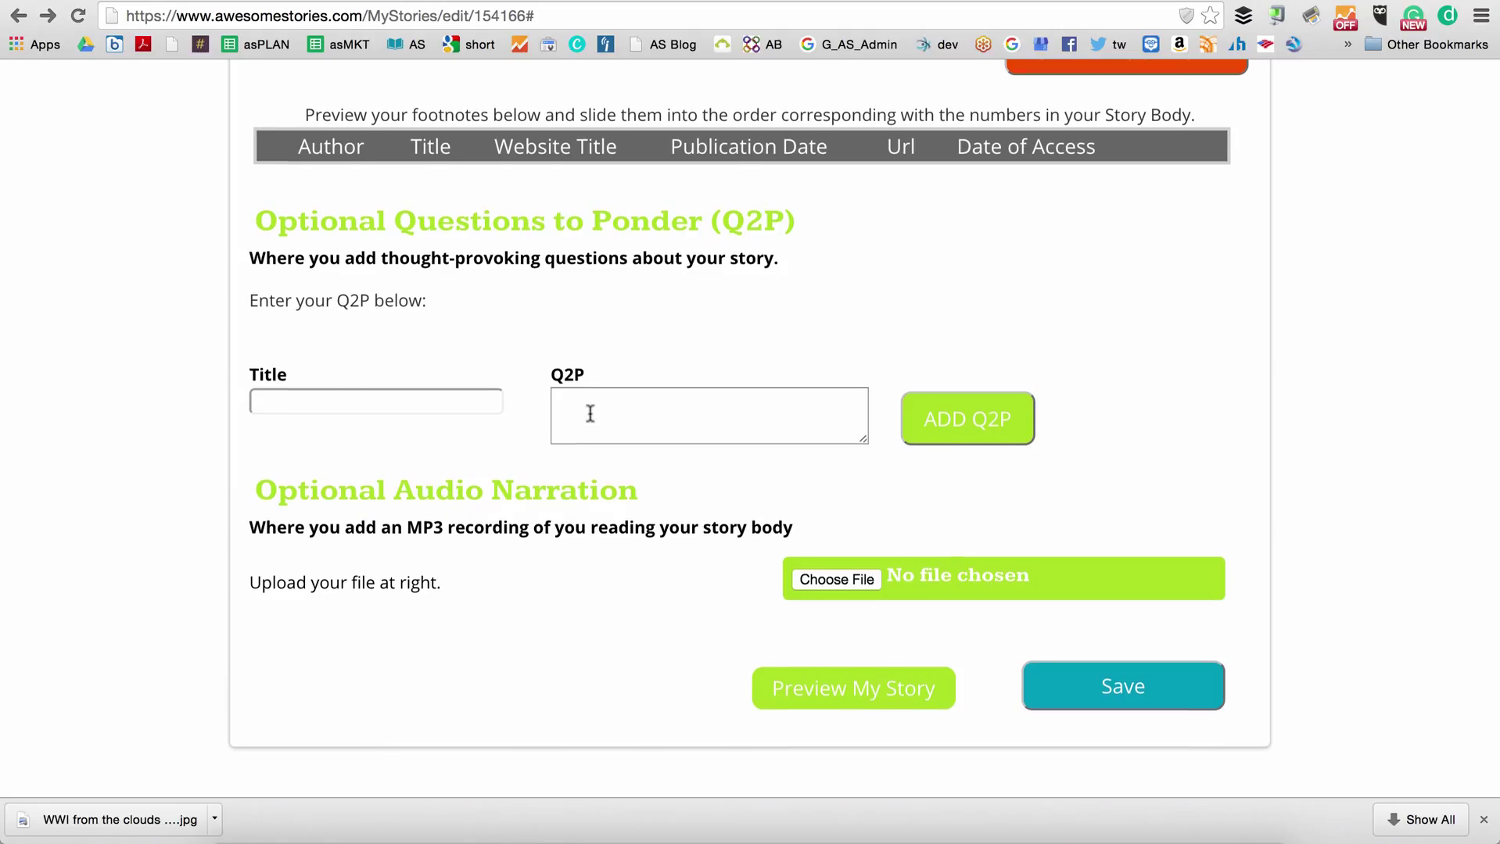
{"action": "scroll", "coordinate": [590, 416], "scroll_direction": "down", "scroll_amount": 3}
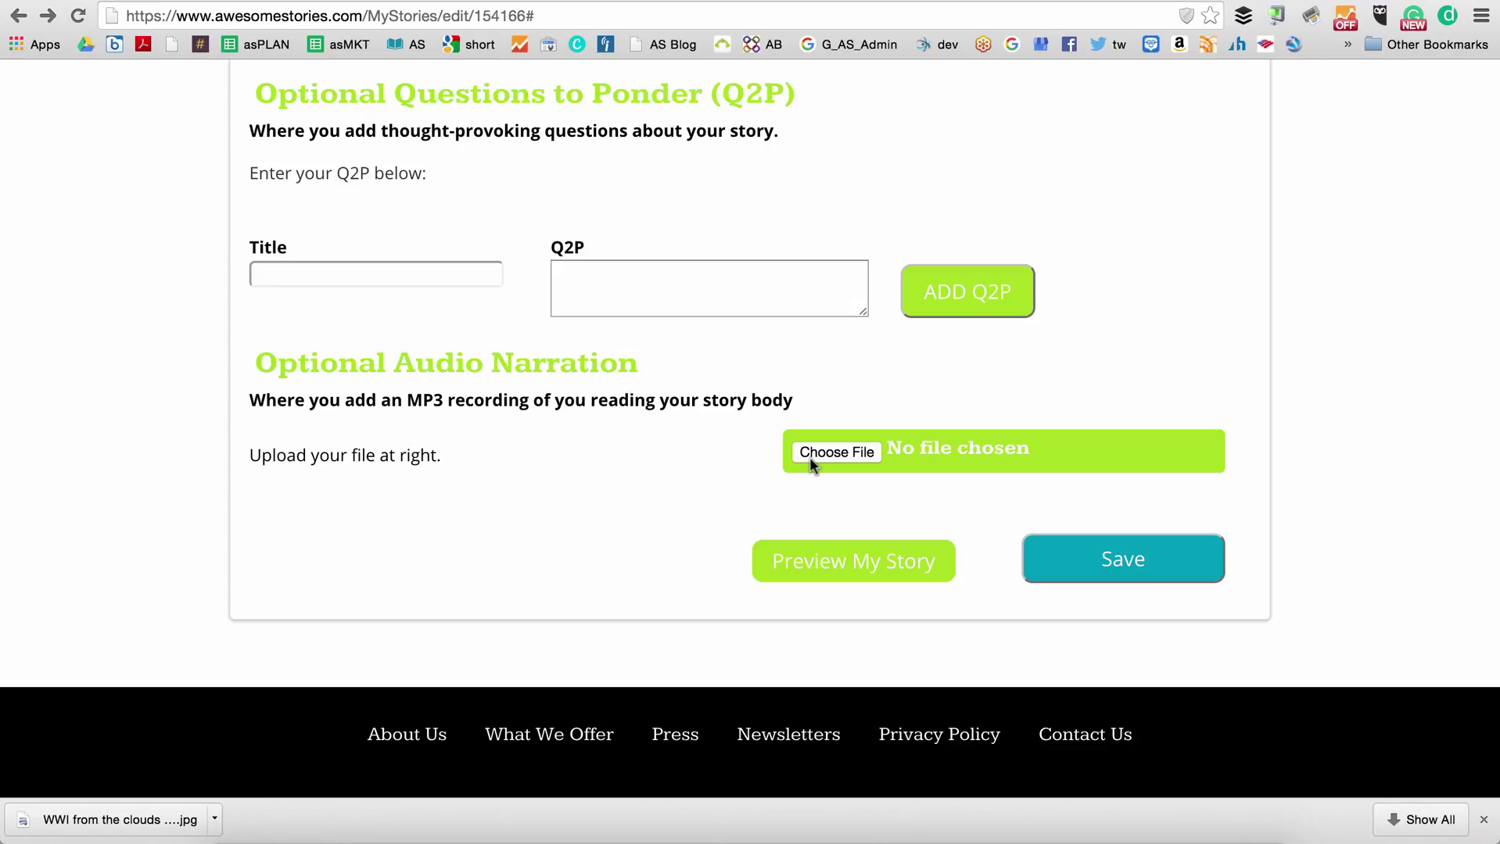
{"action": "left_click", "coordinate": [1089, 573]}
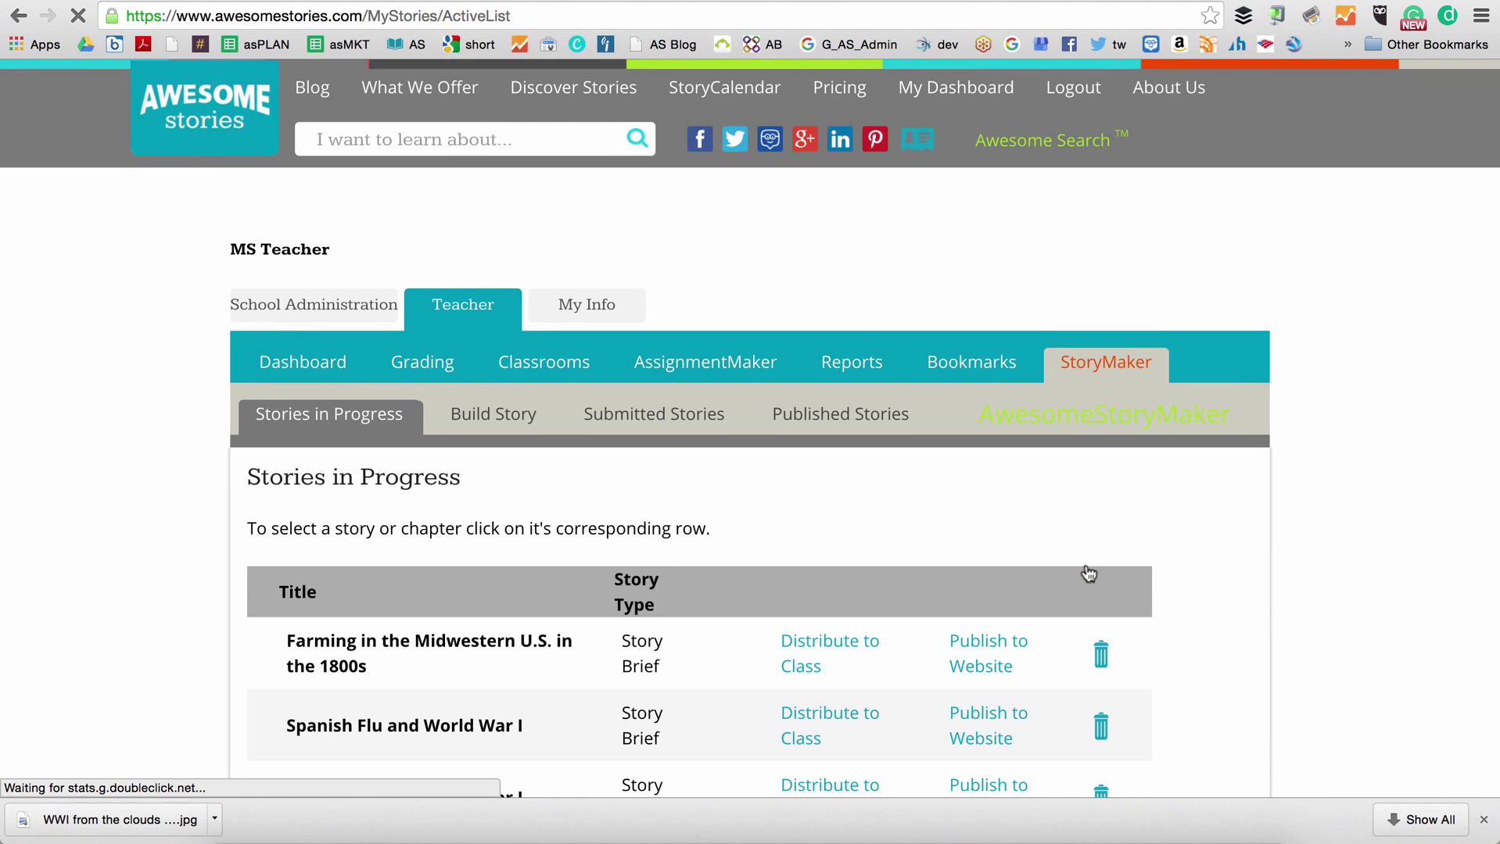
{"action": "scroll", "coordinate": [1080, 550], "scroll_direction": "down", "scroll_amount": 1}
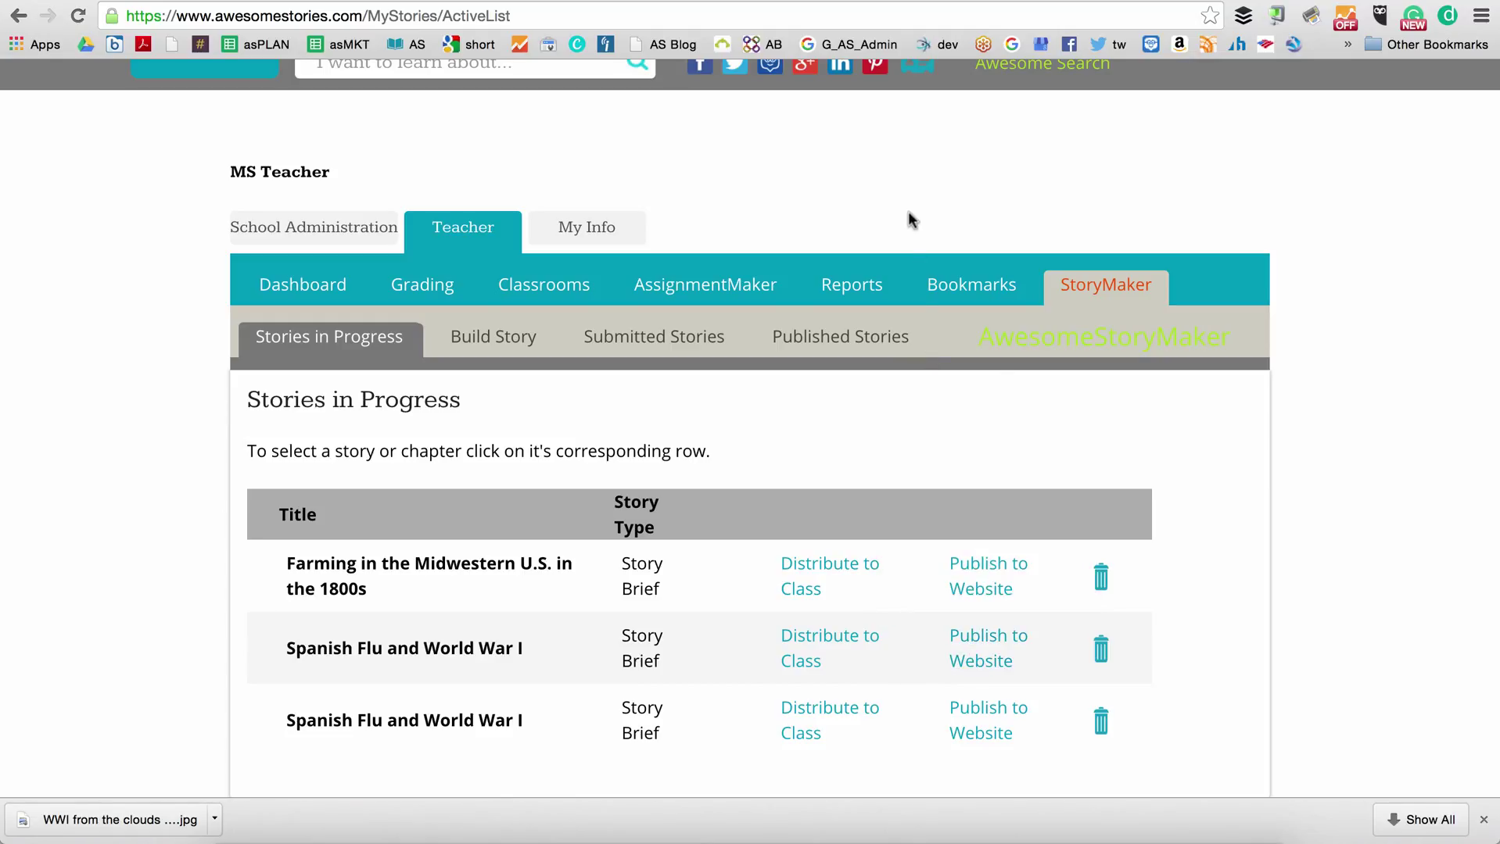
{"action": "left_click", "coordinate": [1147, 1]}
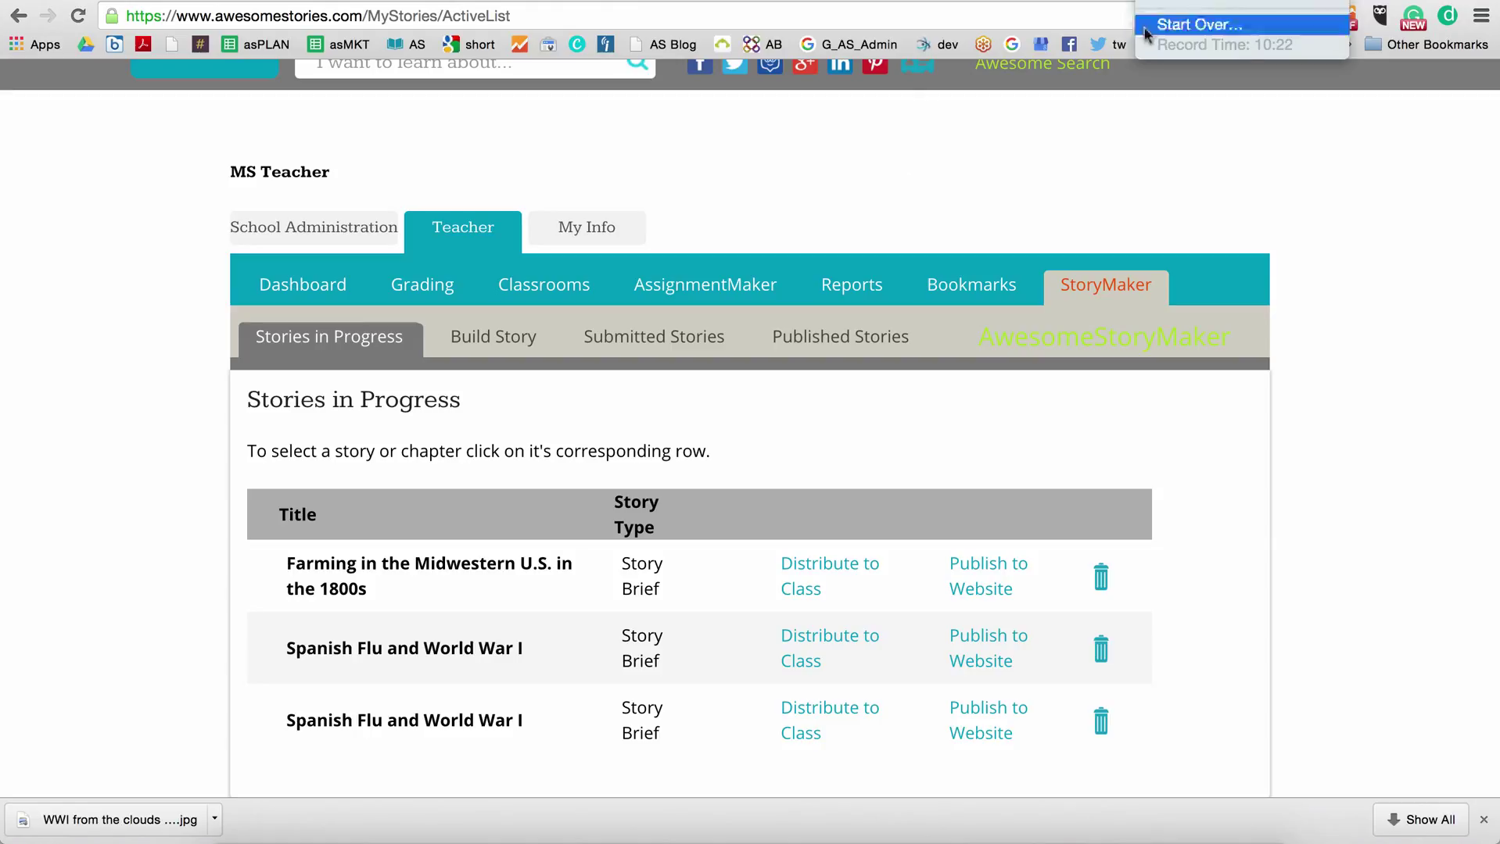